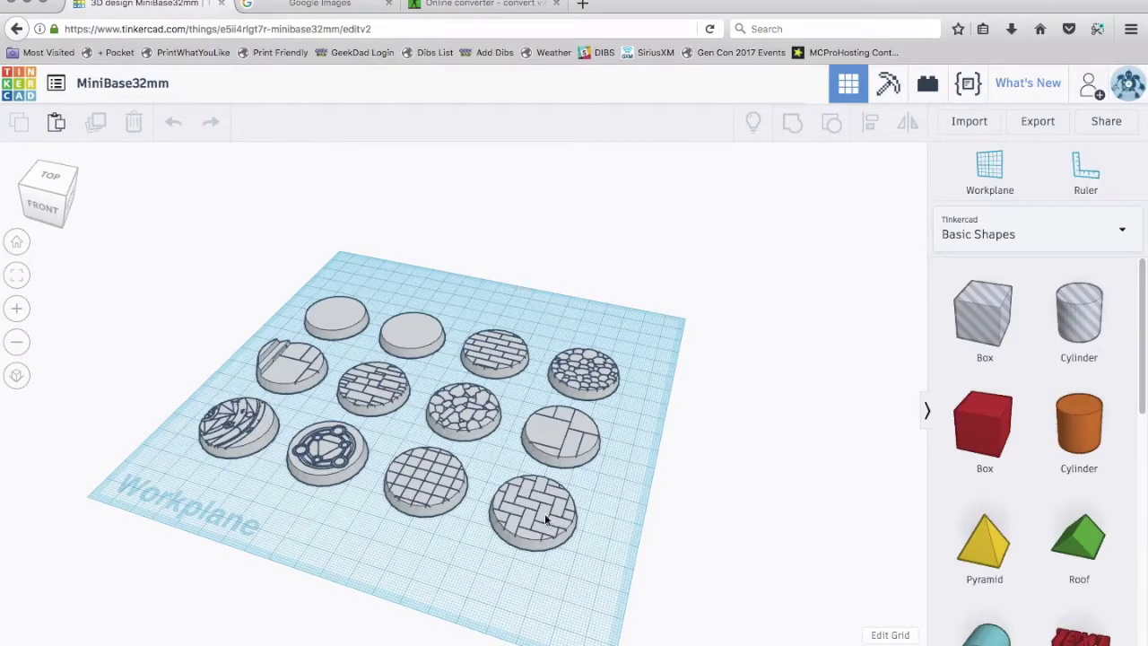
Step: Create a new design and name it NewMiniBase
{"action": "left_click", "coordinate": [408, 337]}
{"action": "left_click", "coordinate": [491, 312]}
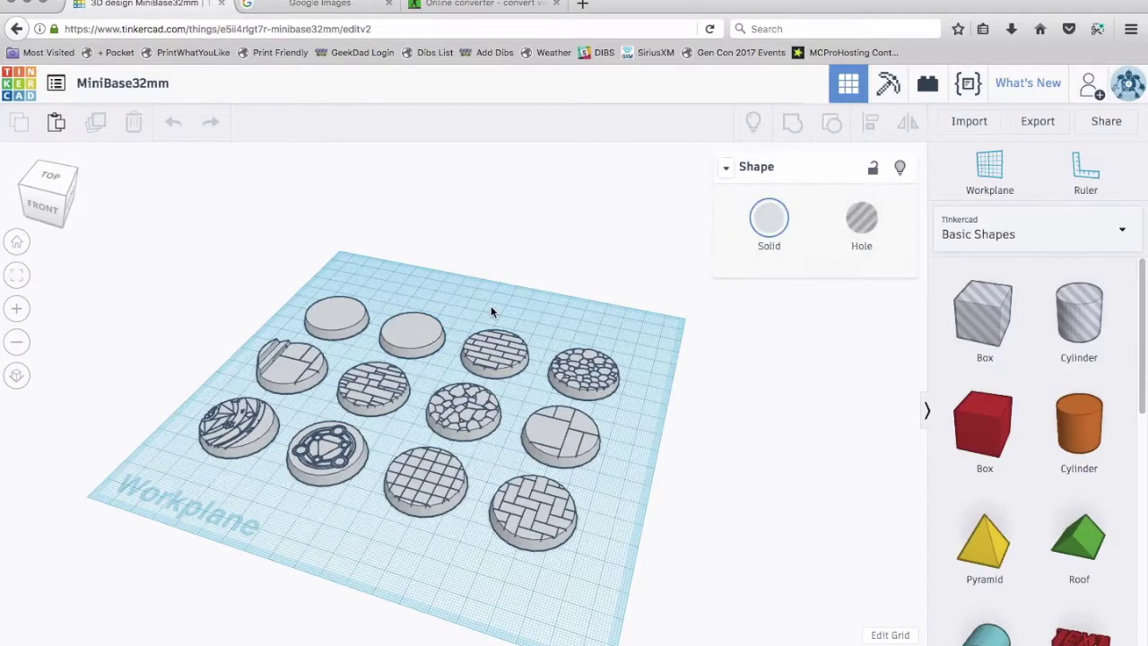
{"action": "left_click", "coordinate": [55, 82]}
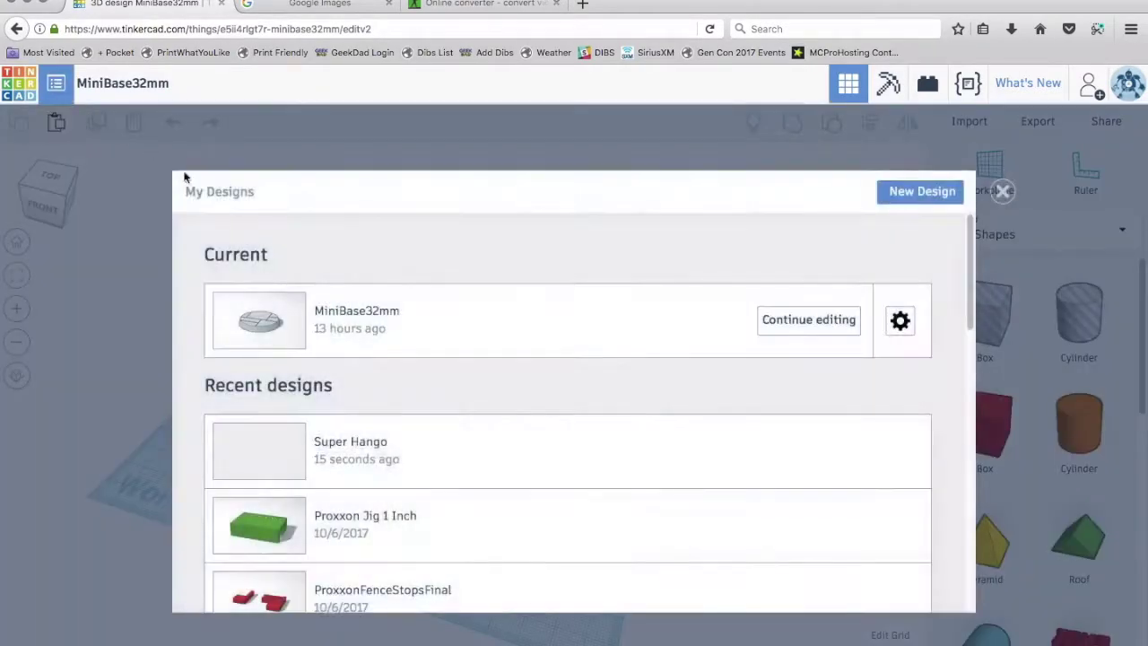
{"action": "left_click", "coordinate": [922, 191]}
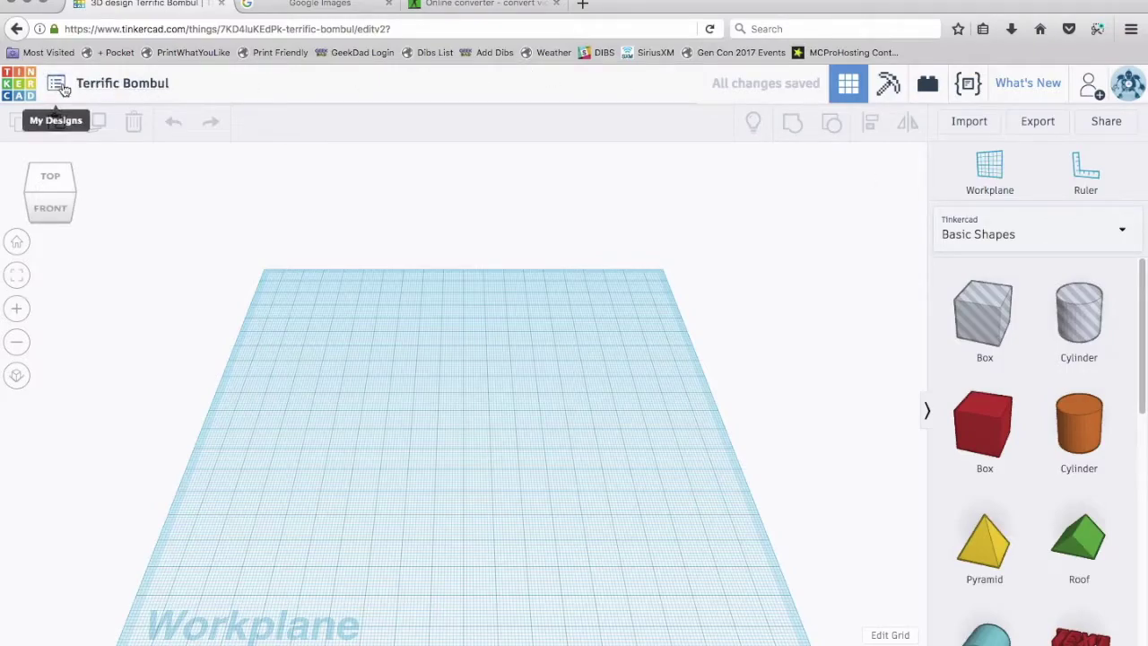
{"action": "left_click", "coordinate": [136, 82]}
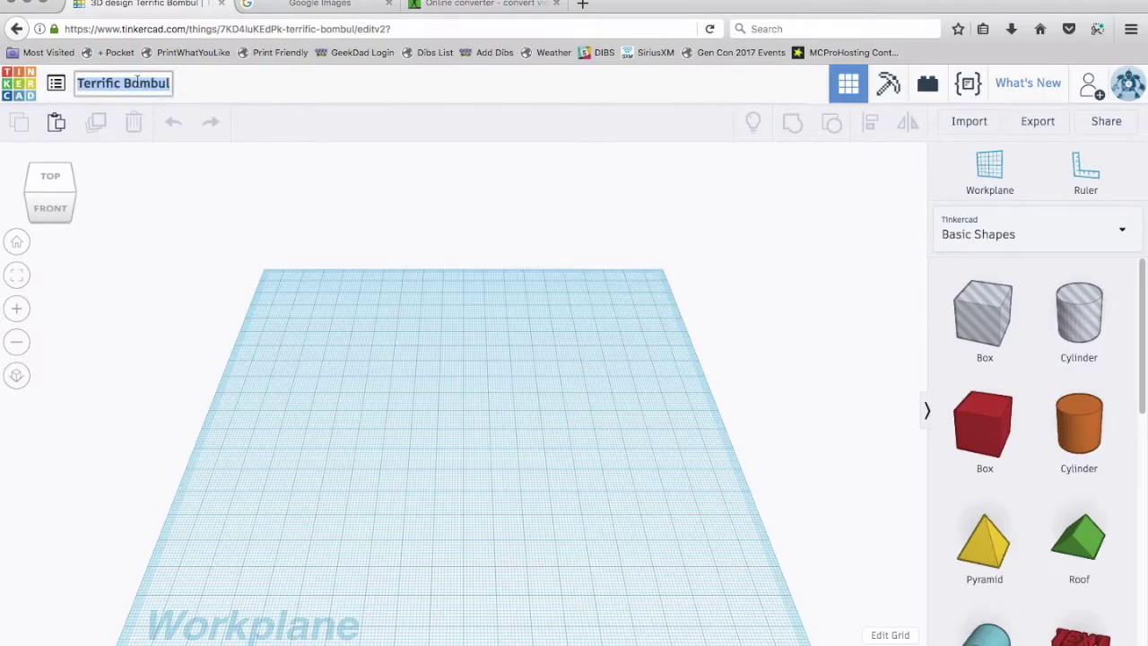
{"action": "type", "text": "NewMin"}
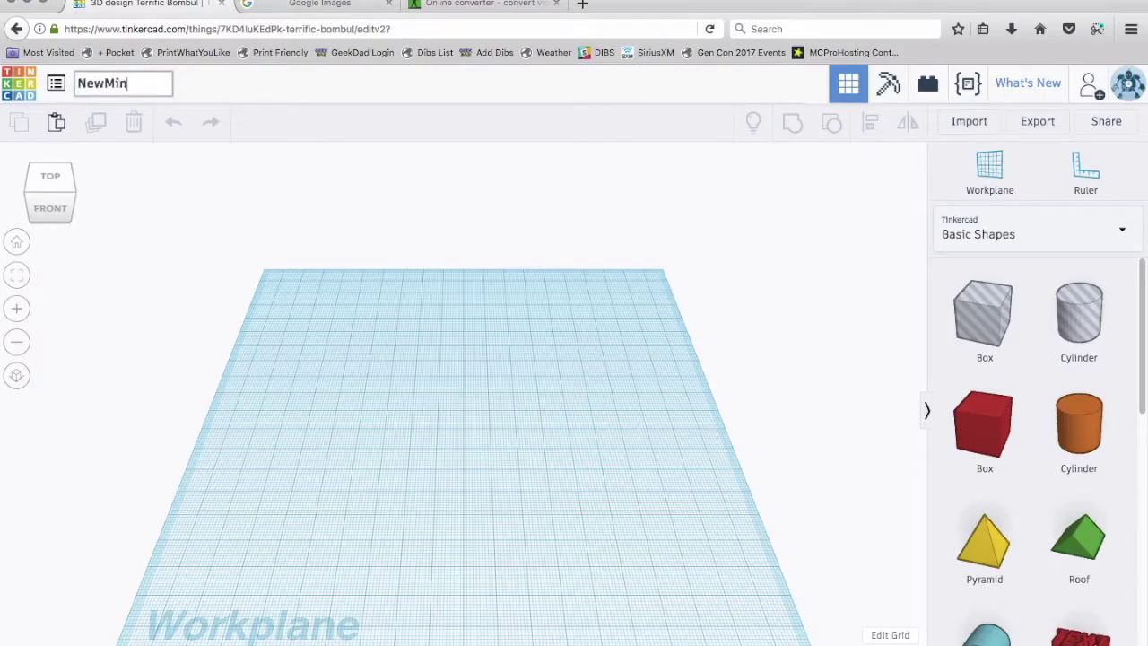
{"action": "type", "text": "iBase"}
Step: Place a Paraboloid from the basic shapes near the middle of the workplane
{"action": "scroll", "coordinate": [1003, 461], "scroll_direction": "down", "scroll_amount": 1}
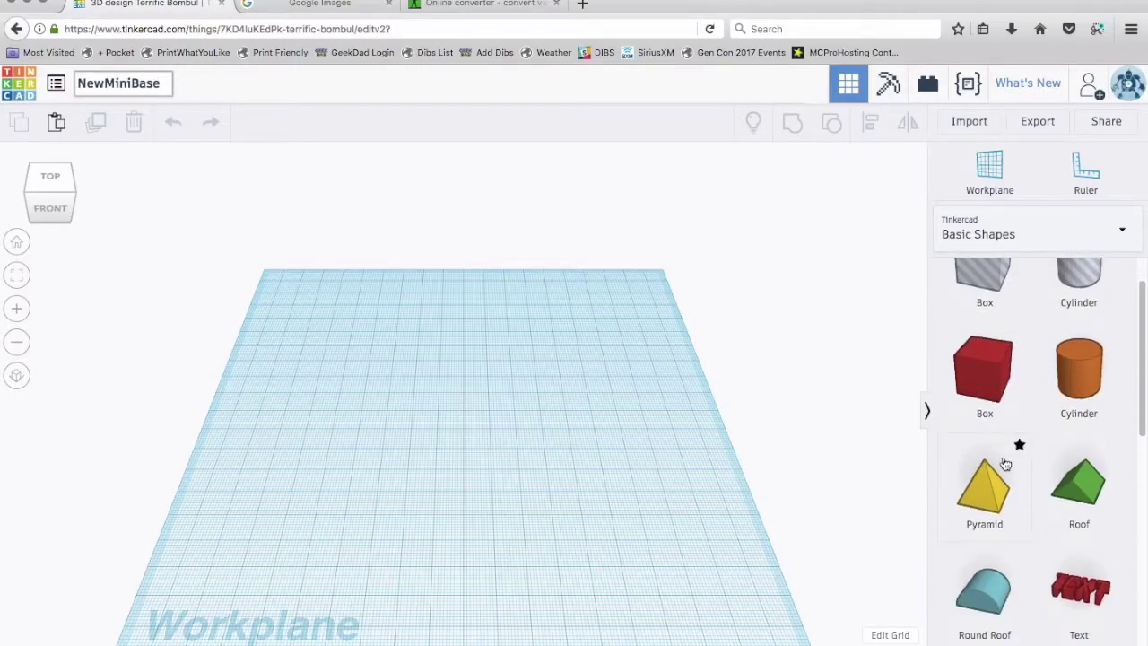
{"action": "scroll", "coordinate": [817, 451], "scroll_direction": "down", "scroll_amount": 3}
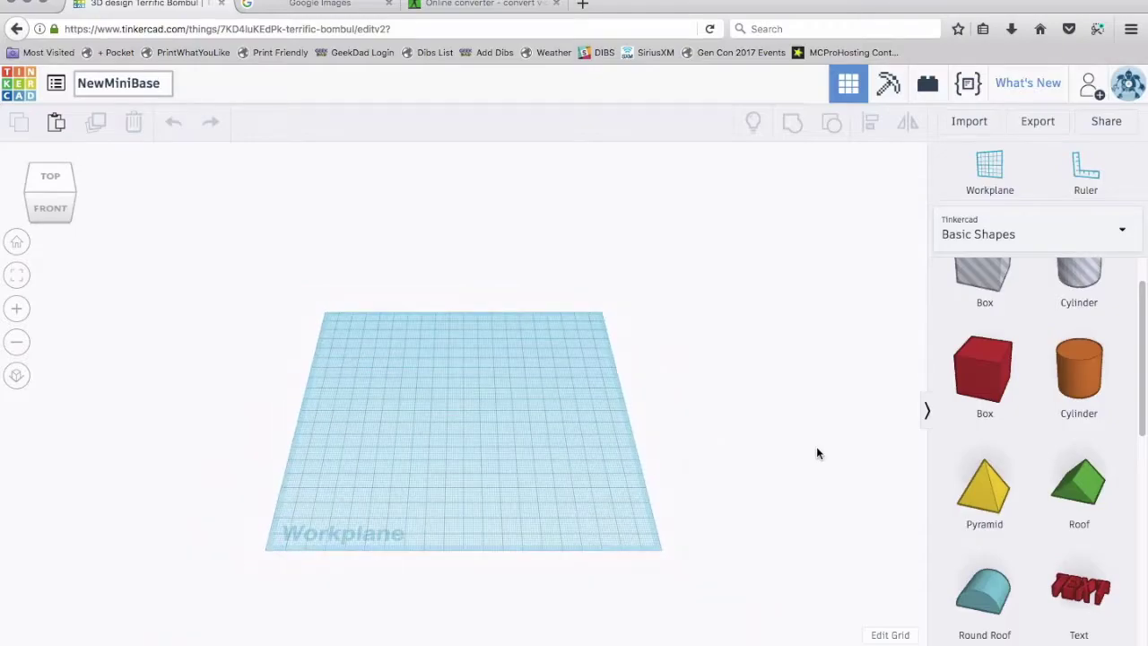
{"action": "scroll", "coordinate": [816, 450], "scroll_direction": "up", "scroll_amount": 1}
{"action": "scroll", "coordinate": [817, 452], "scroll_direction": "down", "scroll_amount": 1}
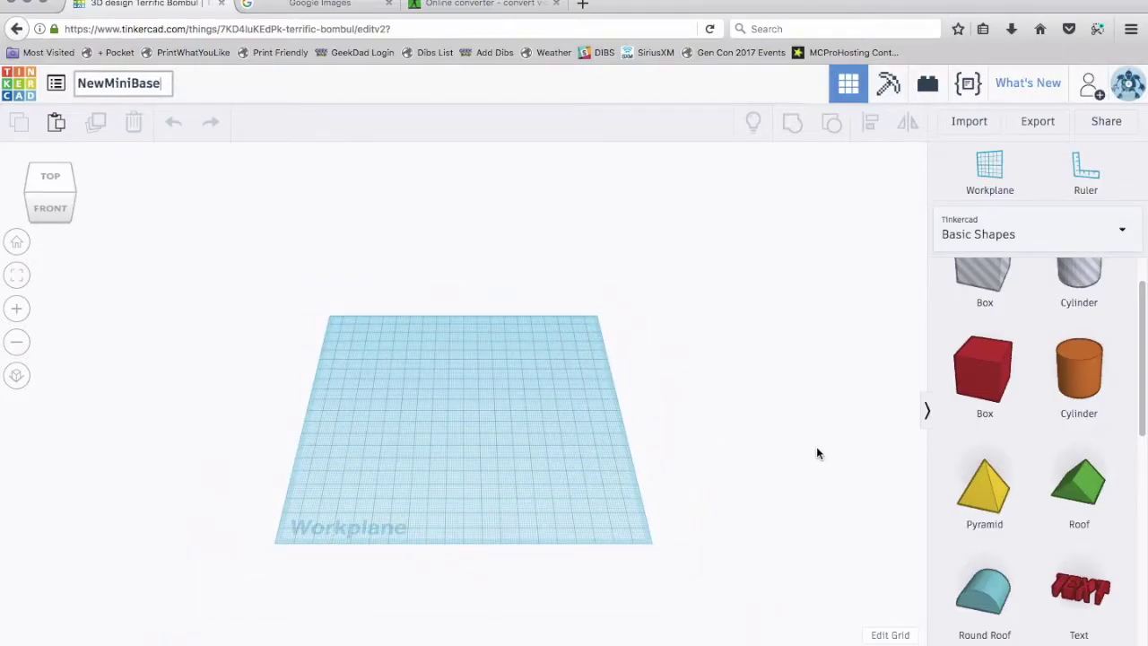
{"action": "scroll", "coordinate": [1018, 494], "scroll_direction": "down", "scroll_amount": 6}
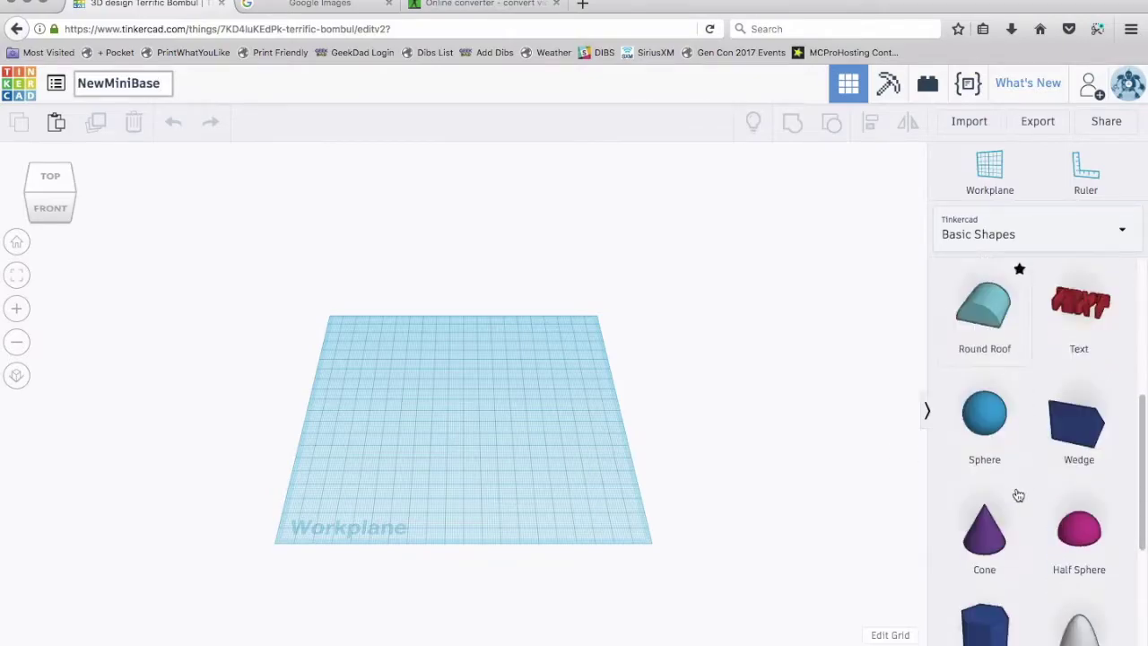
{"action": "scroll", "coordinate": [1023, 535], "scroll_direction": "down", "scroll_amount": 4}
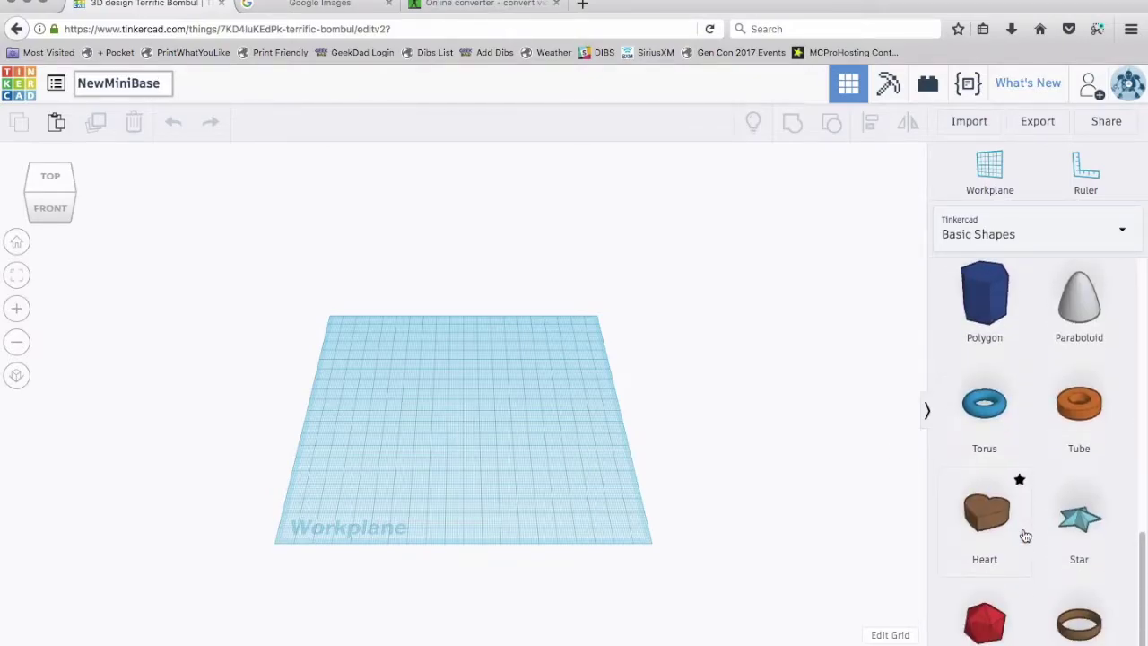
{"action": "scroll", "coordinate": [1025, 536], "scroll_direction": "up", "scroll_amount": 10}
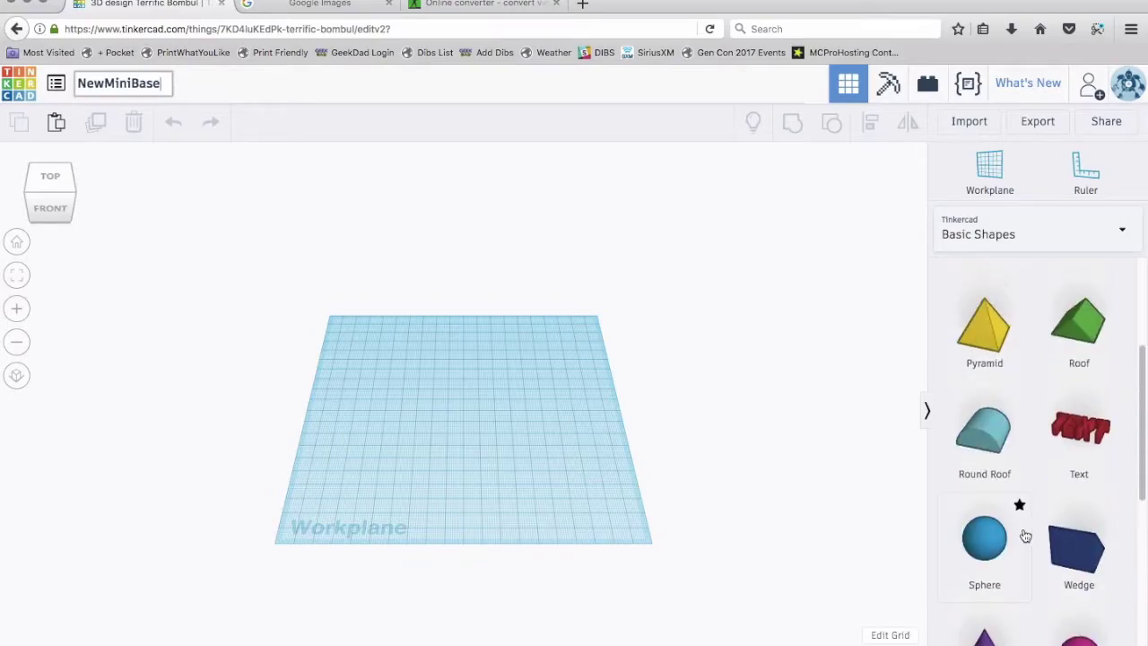
{"action": "scroll", "coordinate": [1025, 535], "scroll_direction": "down", "scroll_amount": 9}
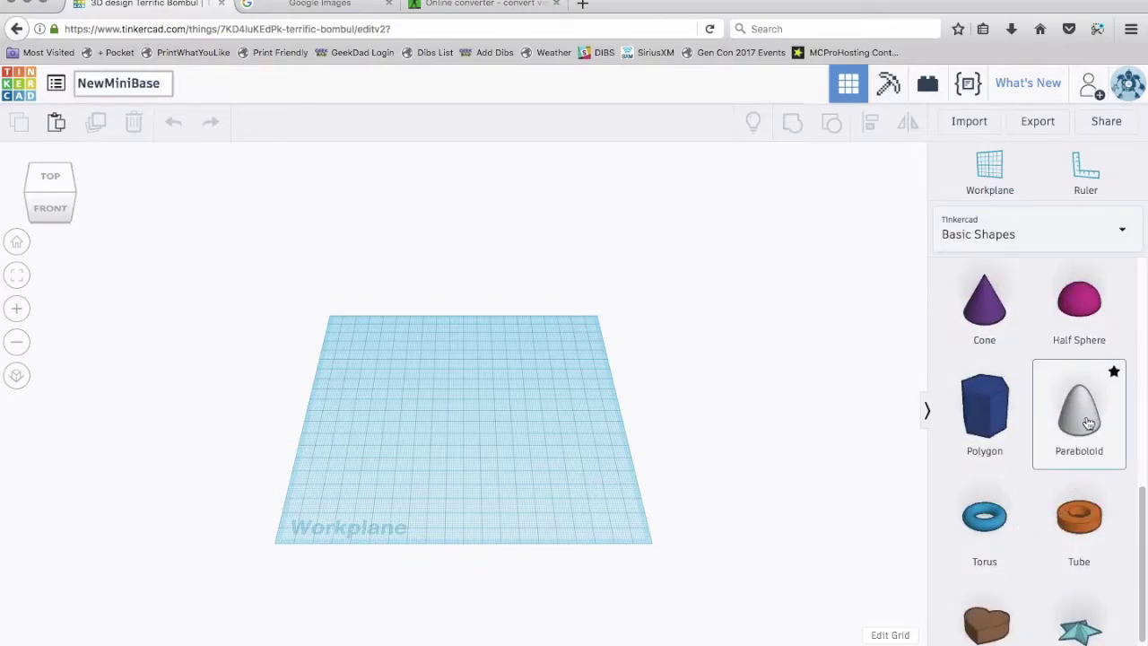
{"action": "left_click_drag", "start_coordinate": [1088, 423], "coordinate": [466, 412]}
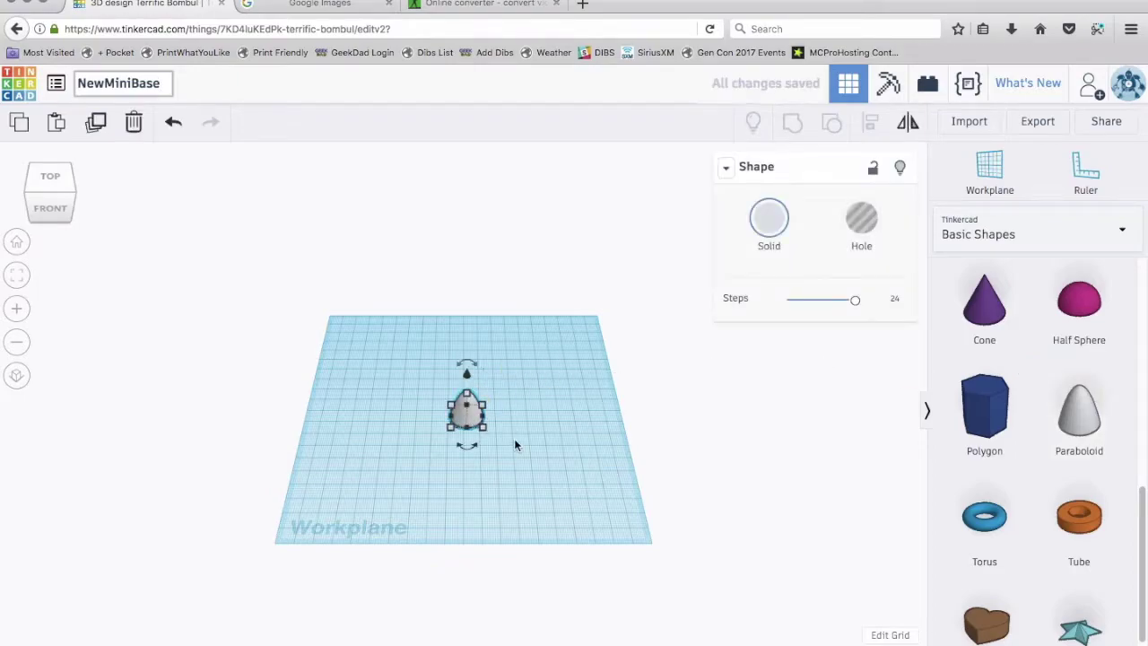
Step: Scale the paraboloid so that its base is 32 by 32 mm
{"action": "mouse_move", "coordinate": [909, 633]}
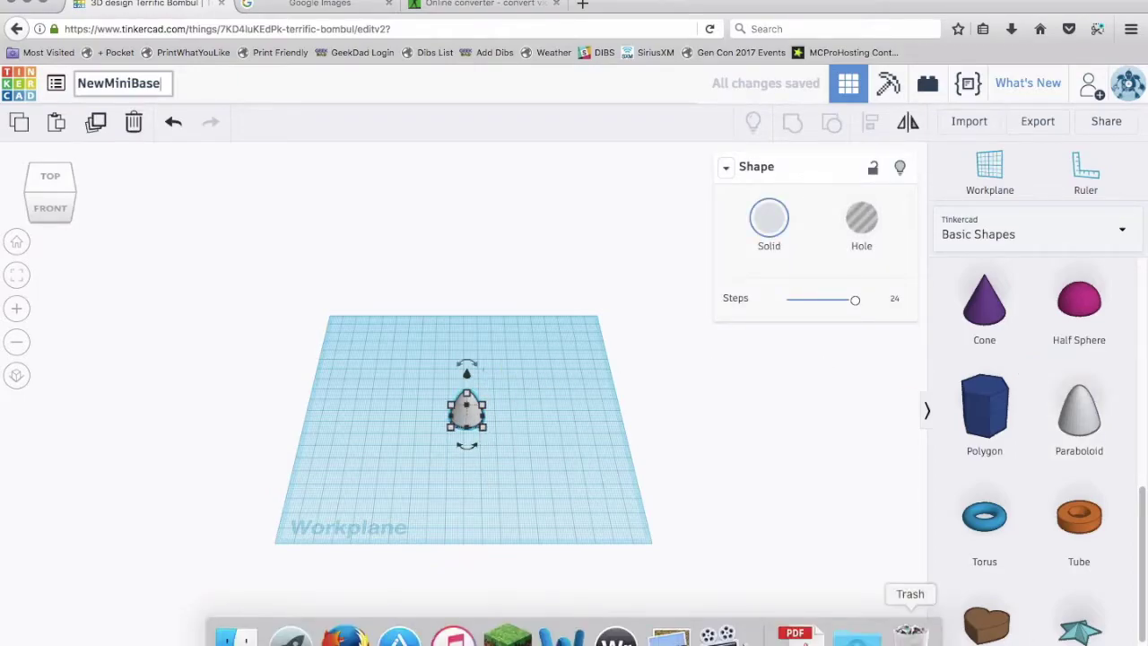
{"action": "left_click", "coordinate": [506, 439]}
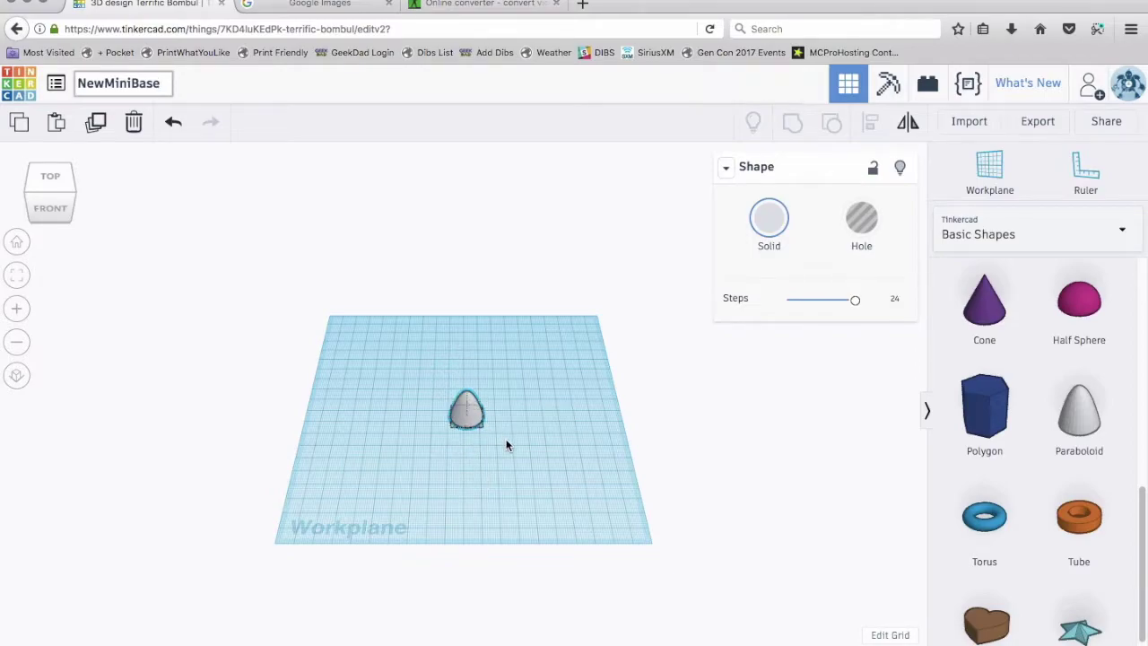
{"action": "scroll", "coordinate": [505, 430], "scroll_direction": "up", "scroll_amount": 3}
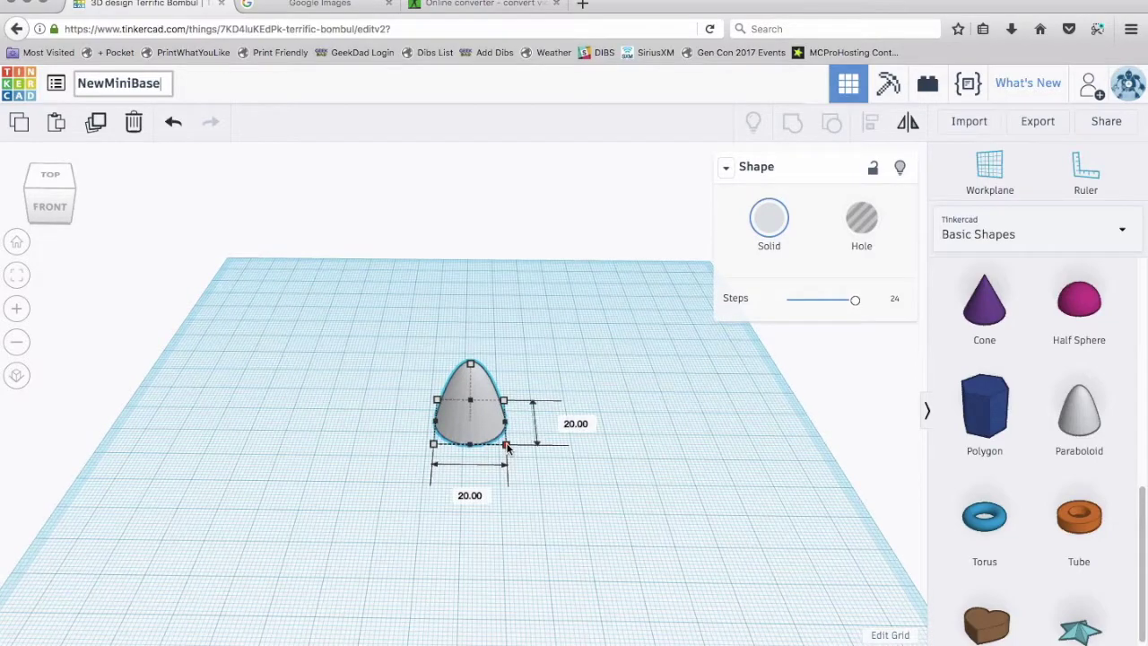
{"action": "left_click_drag", "start_coordinate": [507, 447], "coordinate": [538, 484]}
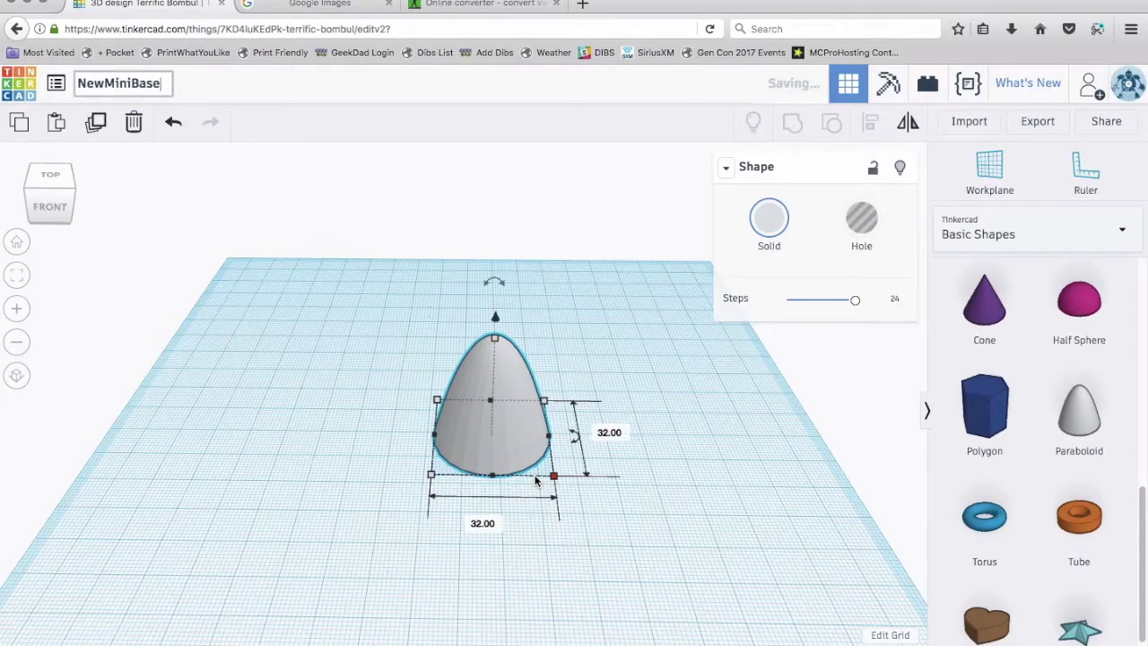
{"action": "left_click", "coordinate": [561, 516]}
Step: Add a box hole to the workplane beside the paraboloid
{"action": "right_click_drag", "start_coordinate": [562, 516], "coordinate": [555, 453]}
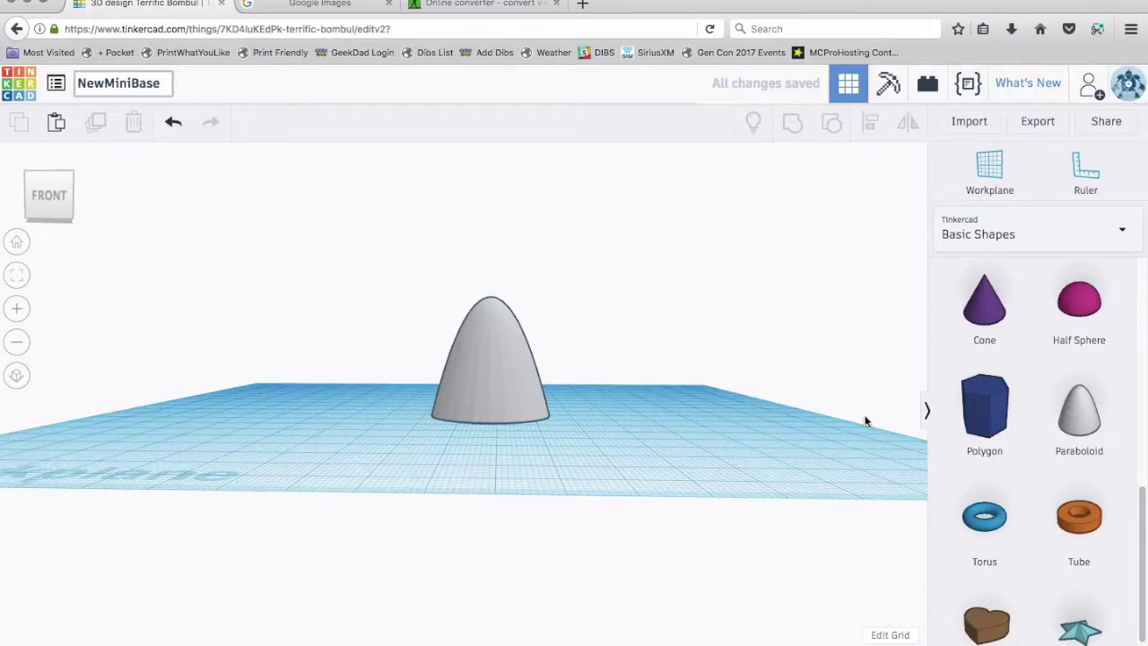
{"action": "right_click_drag", "start_coordinate": [810, 436], "coordinate": [810, 512]}
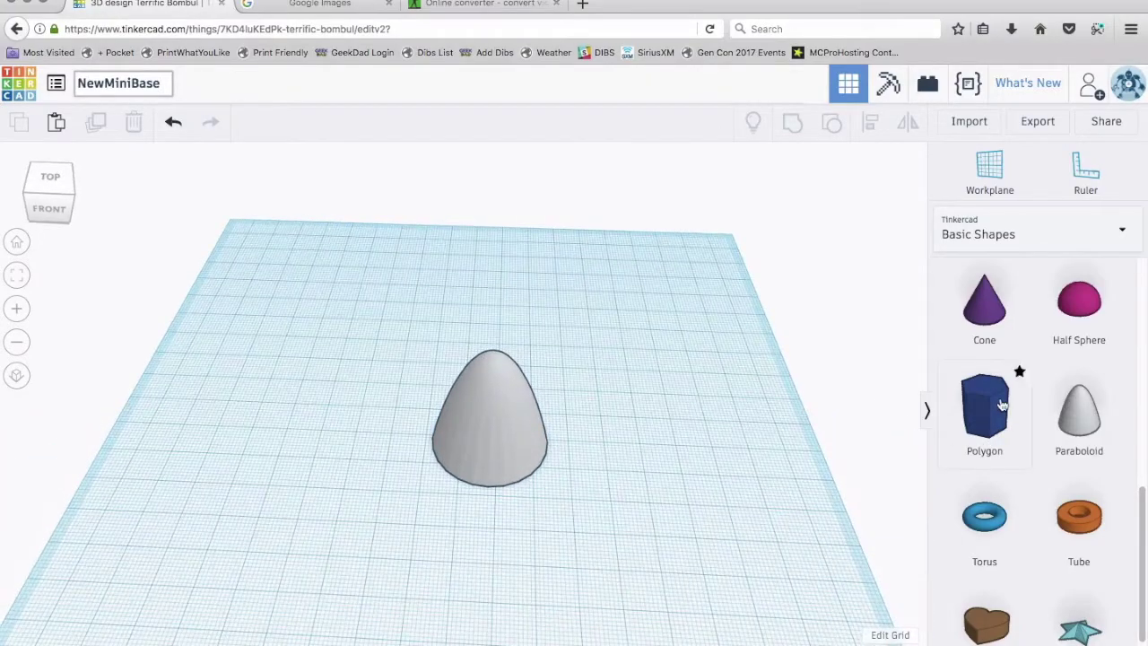
{"action": "scroll", "coordinate": [1002, 406], "scroll_direction": "up", "scroll_amount": 10}
{"action": "left_click_drag", "start_coordinate": [990, 323], "coordinate": [633, 420]}
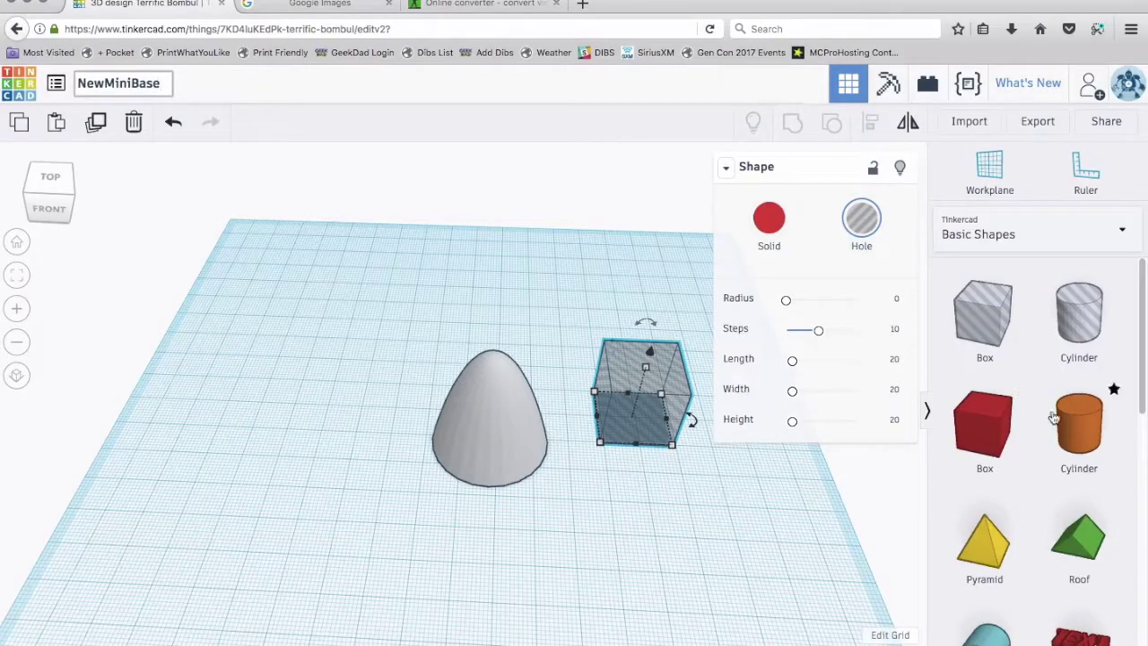
{"action": "left_click_drag", "start_coordinate": [976, 439], "coordinate": [296, 359]}
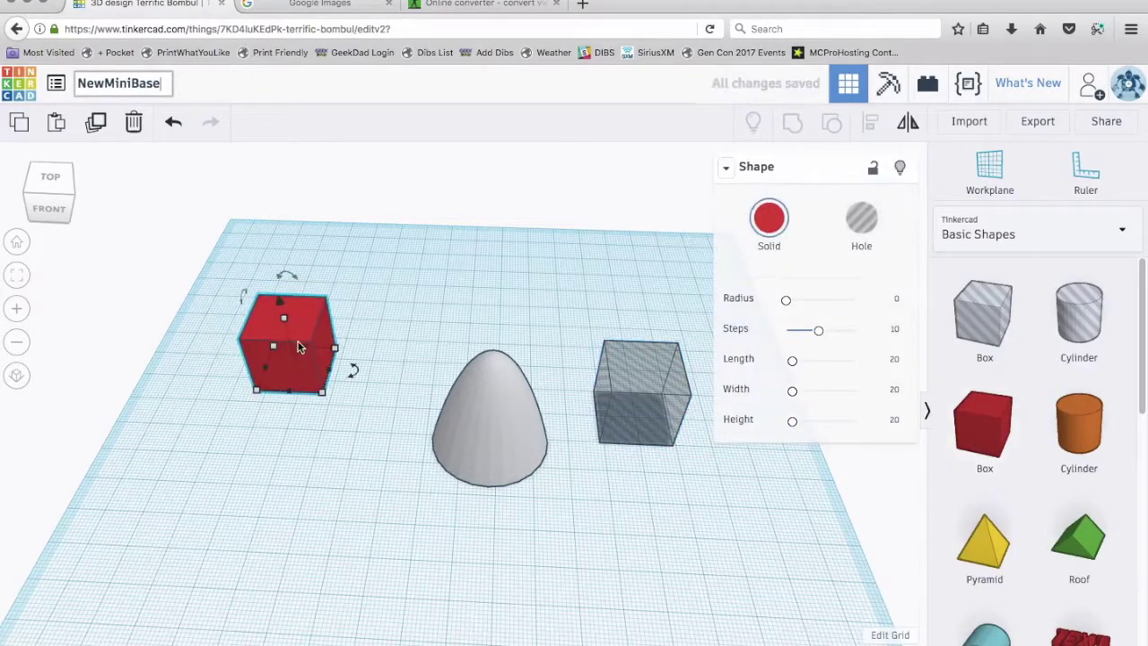
{"action": "left_click", "coordinate": [861, 220]}
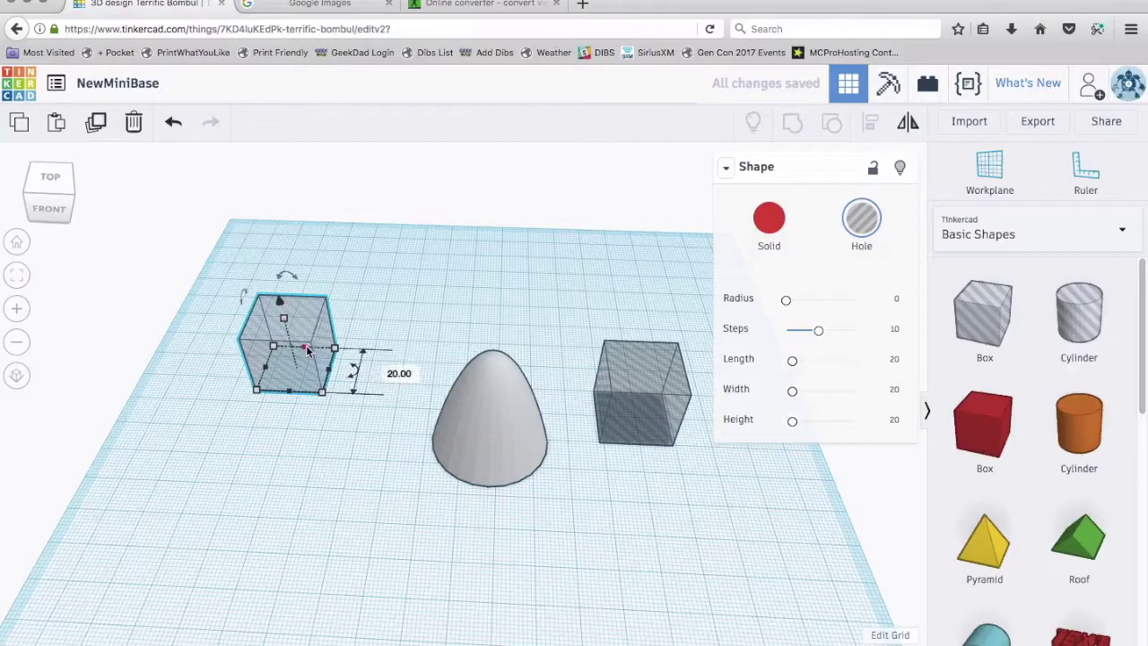
{"action": "key", "text": "Delete"}
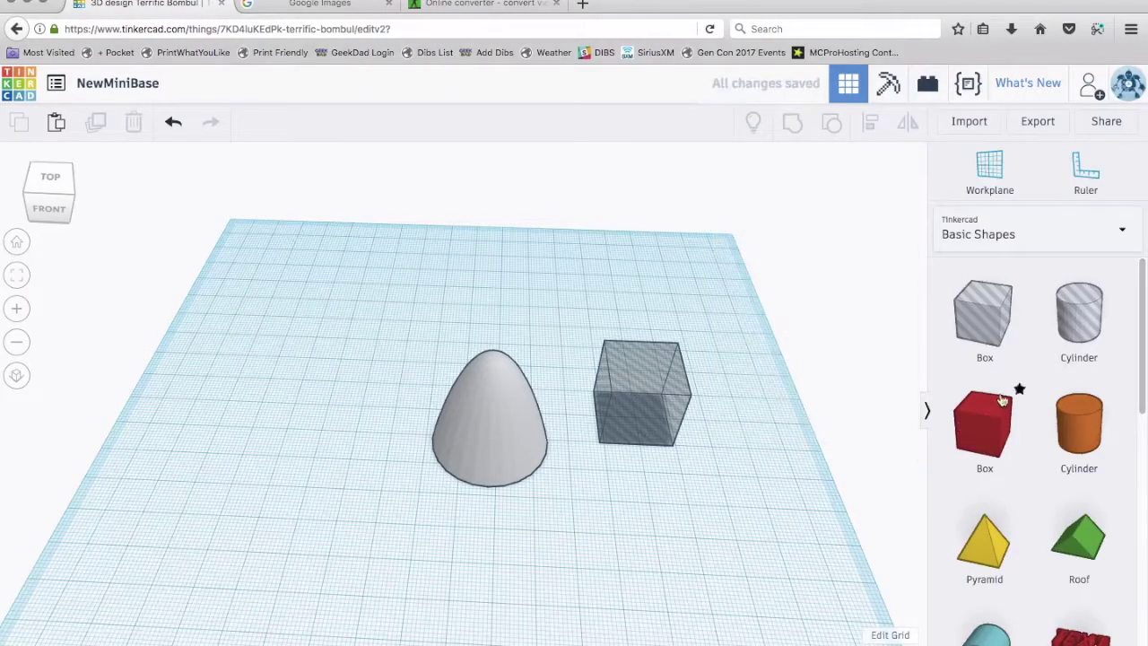
Step: Enlarge the box hole to 40 mm on each side and raise it slightly above the workplane
{"action": "left_click_drag", "start_coordinate": [638, 423], "coordinate": [468, 556]}
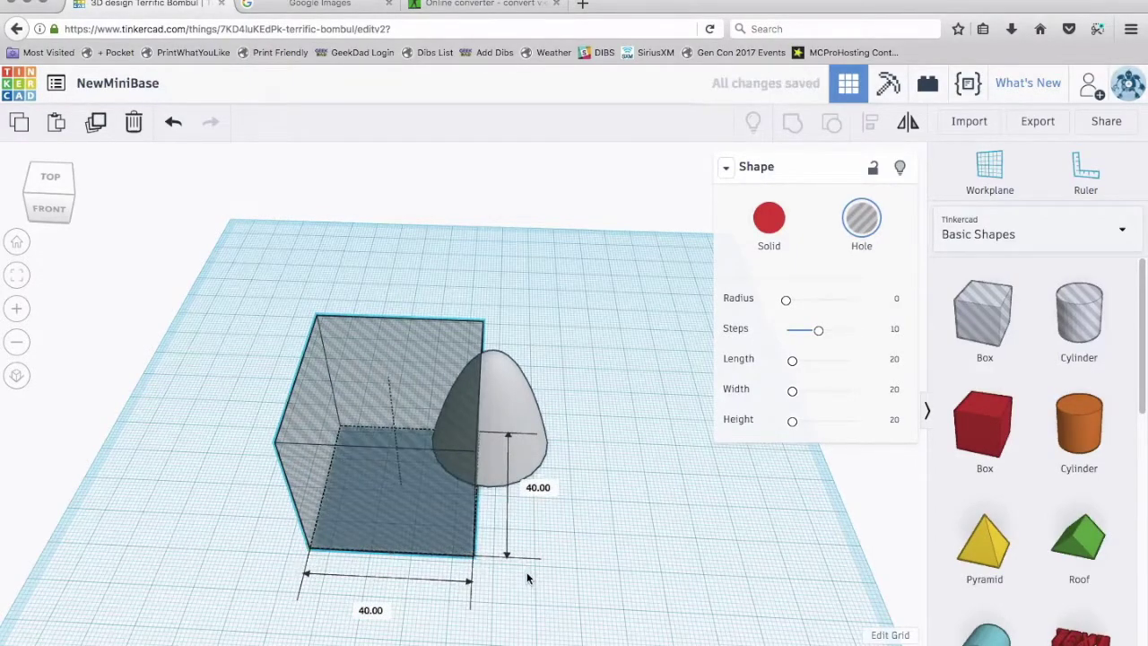
{"action": "right_click_drag", "start_coordinate": [526, 577], "coordinate": [529, 529]}
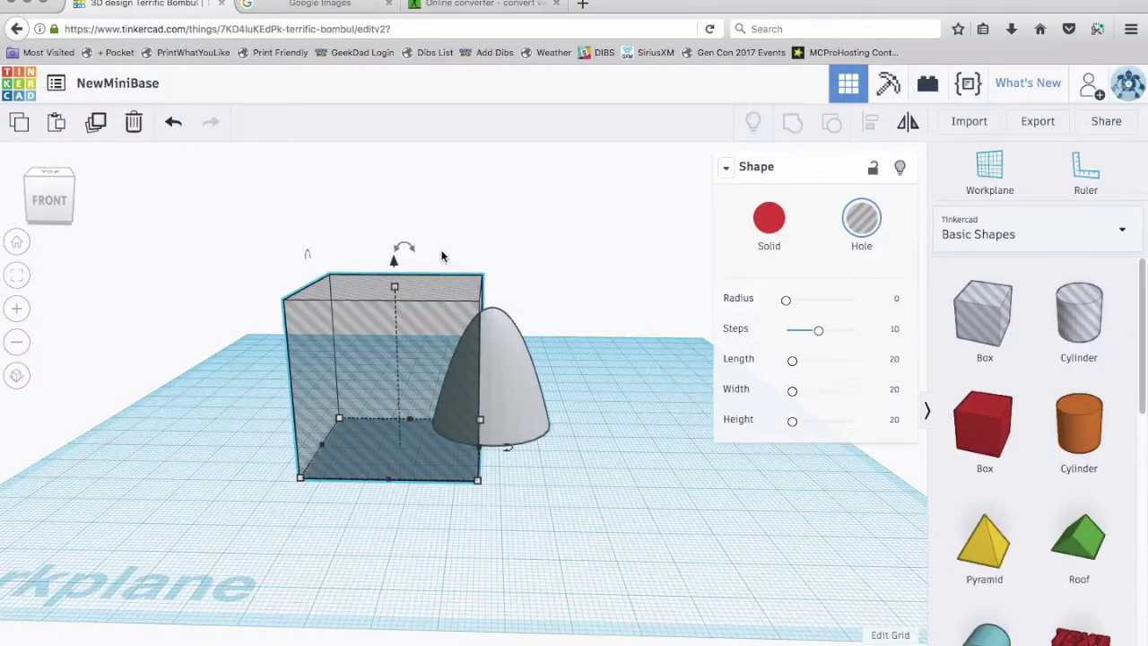
{"action": "mouse_move", "coordinate": [394, 263]}
{"action": "left_click_drag", "start_coordinate": [394, 262], "coordinate": [396, 240]}
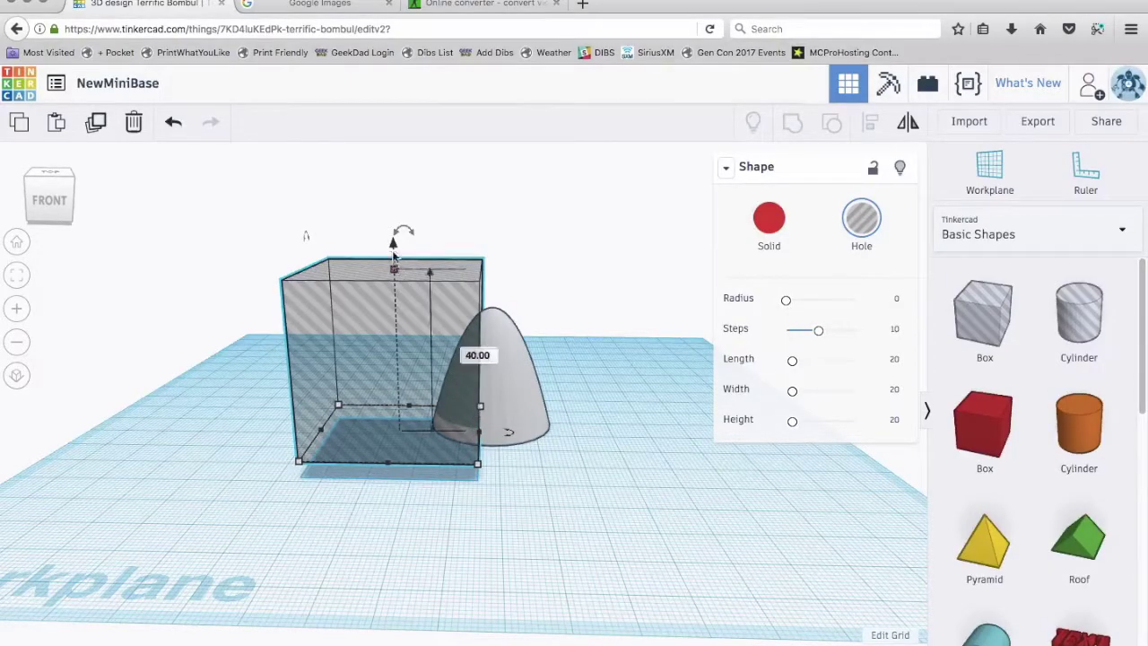
{"action": "mouse_move", "coordinate": [393, 245]}
{"action": "left_mouse_down"}
{"action": "mouse_move", "coordinate": [400, 222]}
{"action": "mouse_move", "coordinate": [400, 247]}
{"action": "left_mouse_up"}
Step: Move the raised box hole over the paraboloid and group the two to cut it down to a flat round base
{"action": "left_click_drag", "start_coordinate": [426, 318], "coordinate": [526, 303]}
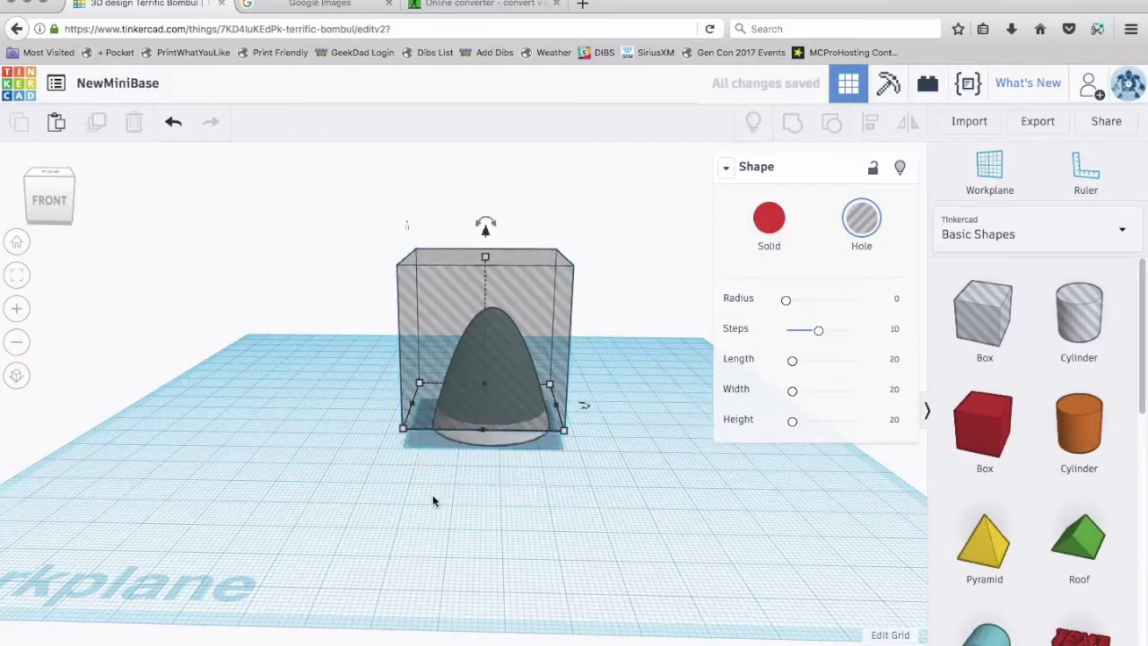
{"action": "right_click_drag", "start_coordinate": [433, 500], "coordinate": [482, 505]}
{"action": "left_click_drag", "start_coordinate": [269, 183], "coordinate": [615, 476]}
{"action": "left_click", "coordinate": [792, 122]}
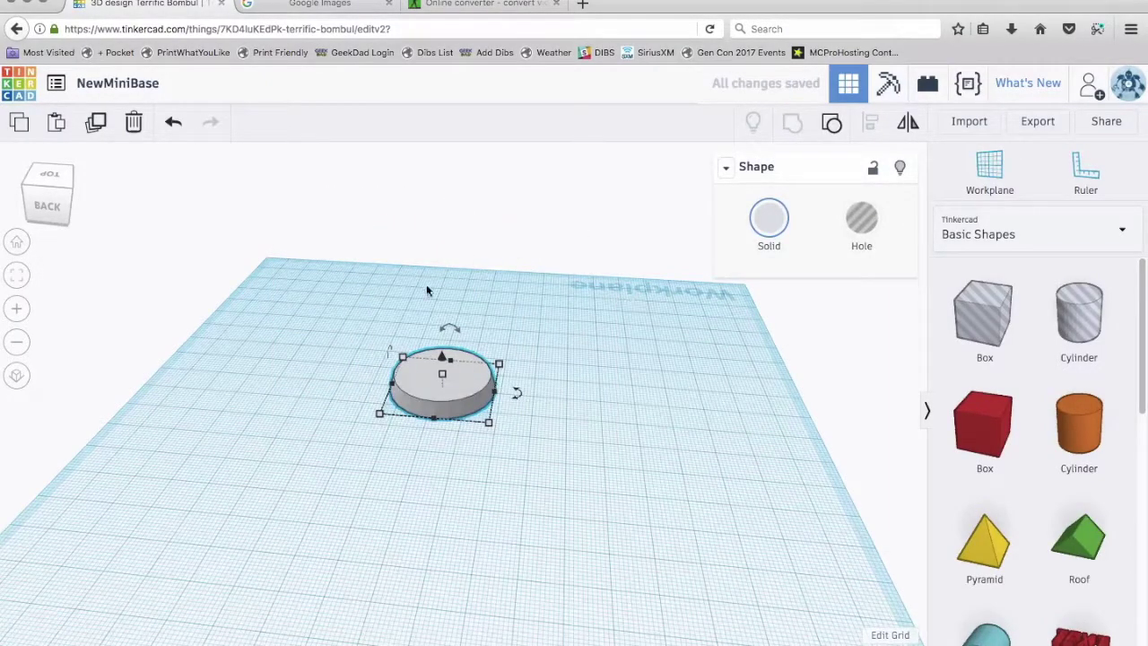
{"action": "left_click", "coordinate": [575, 560]}
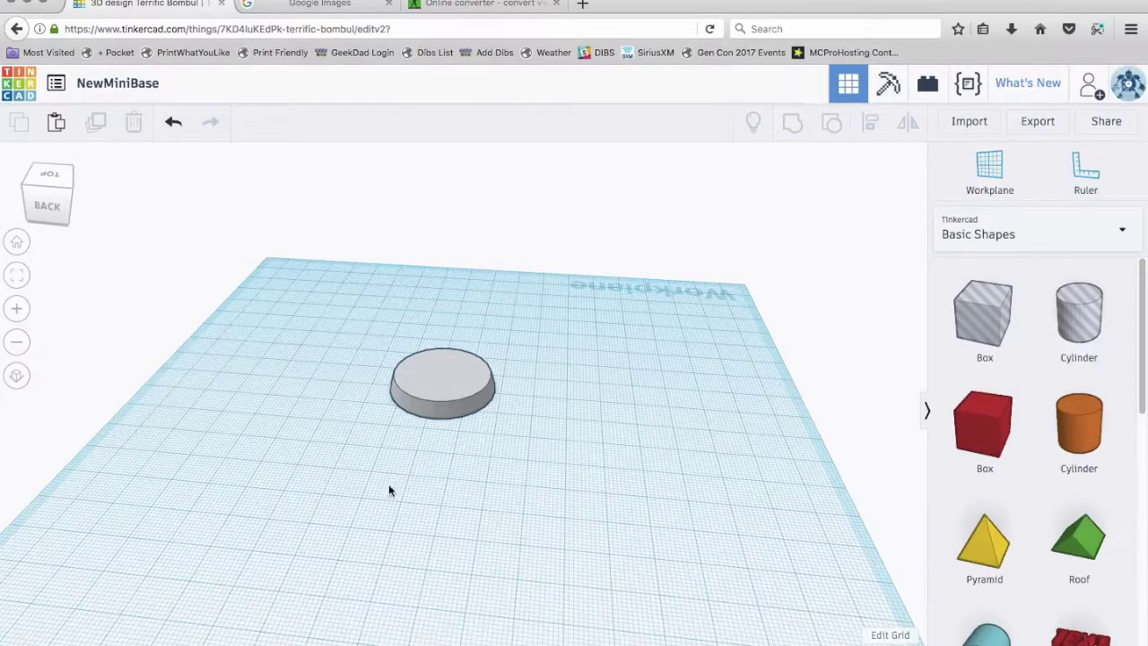
Step: Add a second box hole beside the round base and reshape it into a long slab 2 mm thick
{"action": "right_click_drag", "start_coordinate": [389, 490], "coordinate": [310, 562]}
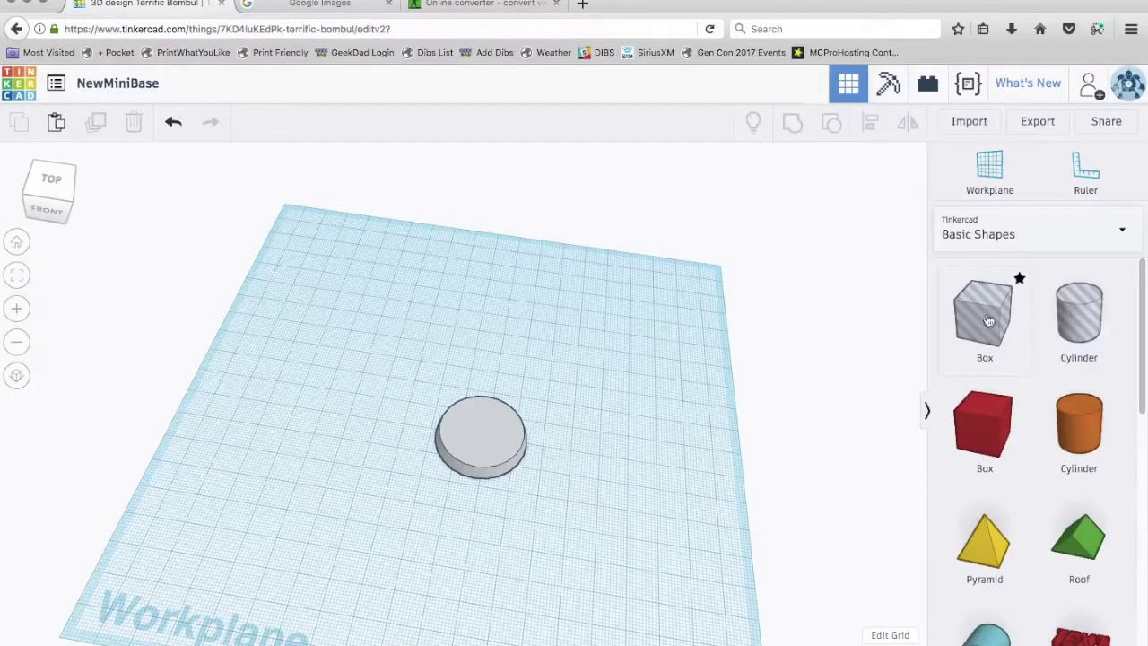
{"action": "left_click_drag", "start_coordinate": [986, 310], "coordinate": [306, 382]}
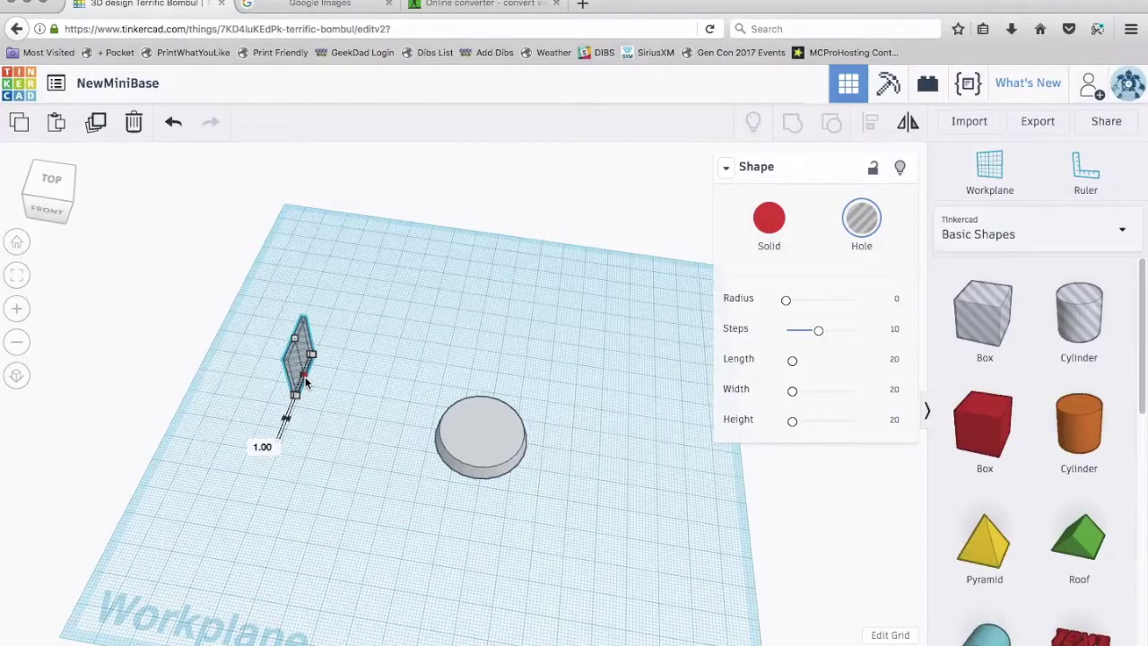
{"action": "key", "text": "ctrl+z"}
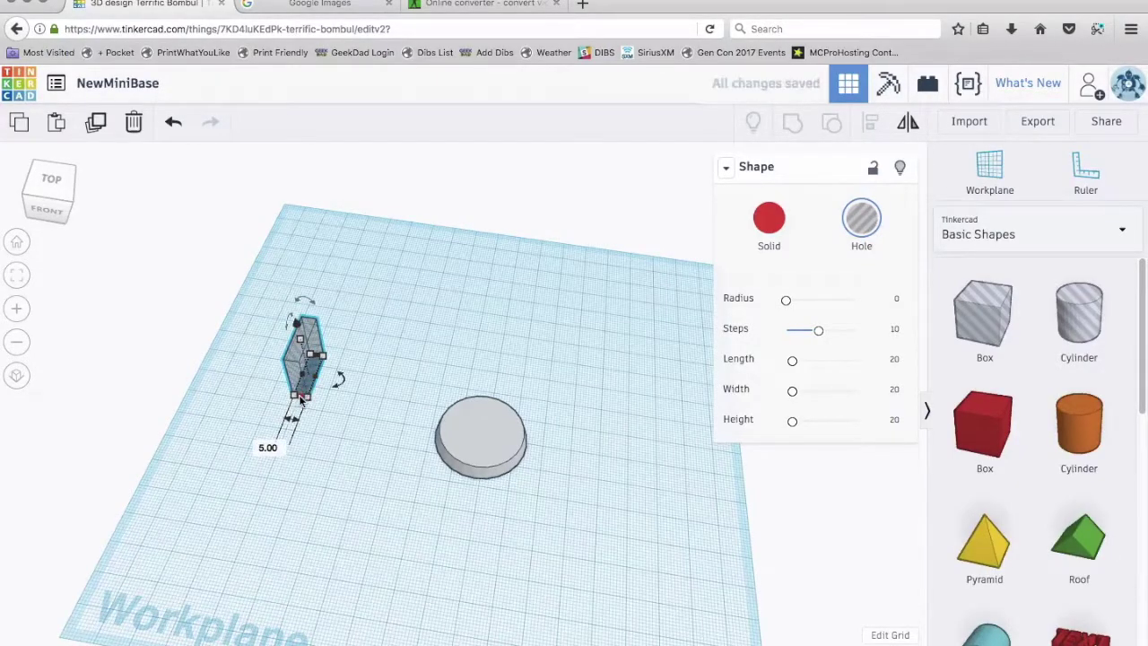
{"action": "left_click_drag", "start_coordinate": [300, 395], "coordinate": [227, 554]}
{"action": "left_click_drag", "start_coordinate": [289, 447], "coordinate": [281, 445]}
{"action": "left_click", "coordinate": [325, 481]}
Step: Move the long slab hole about 34 mm across the workplane so it stands closer to the round base
{"action": "mouse_move", "coordinate": [326, 485]}
{"action": "right_mouse_down"}
{"action": "mouse_move", "coordinate": [353, 466]}
{"action": "mouse_move", "coordinate": [366, 422]}
{"action": "mouse_move", "coordinate": [345, 455]}
{"action": "mouse_move", "coordinate": [316, 464]}
{"action": "right_mouse_up"}
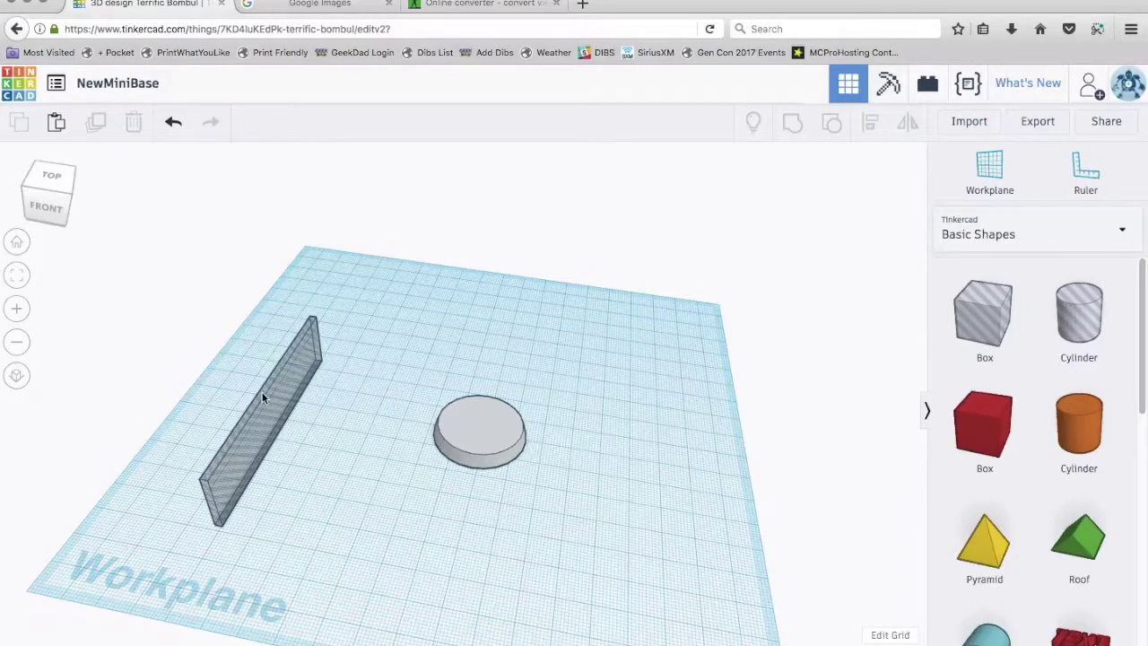
{"action": "left_click", "coordinate": [480, 427]}
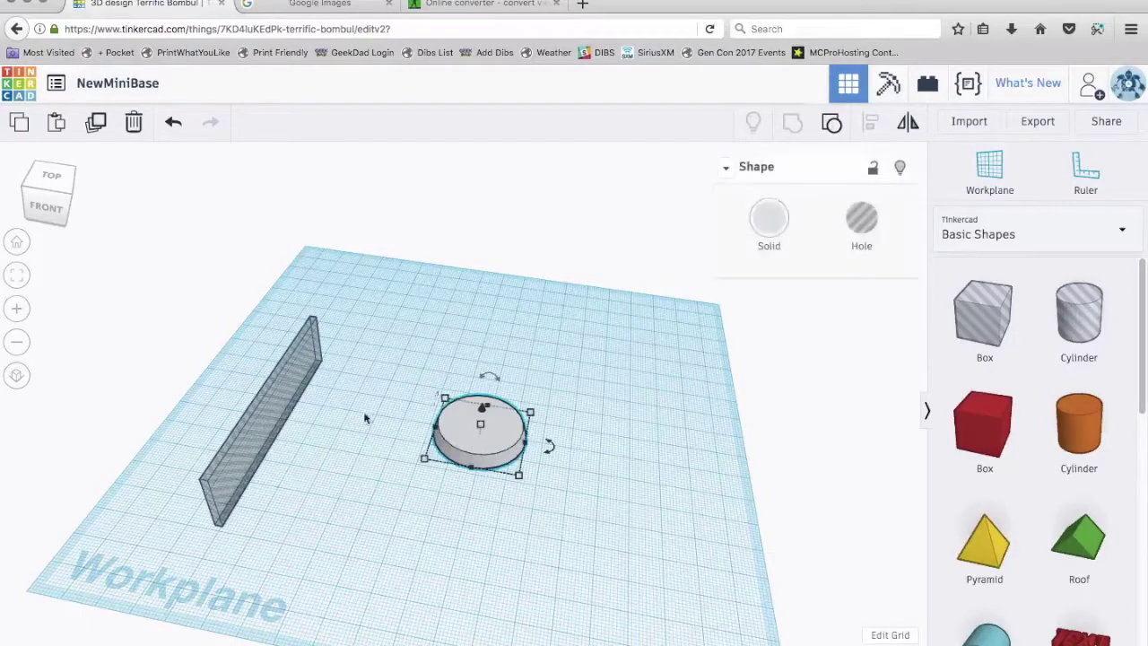
{"action": "left_click", "coordinate": [256, 423]}
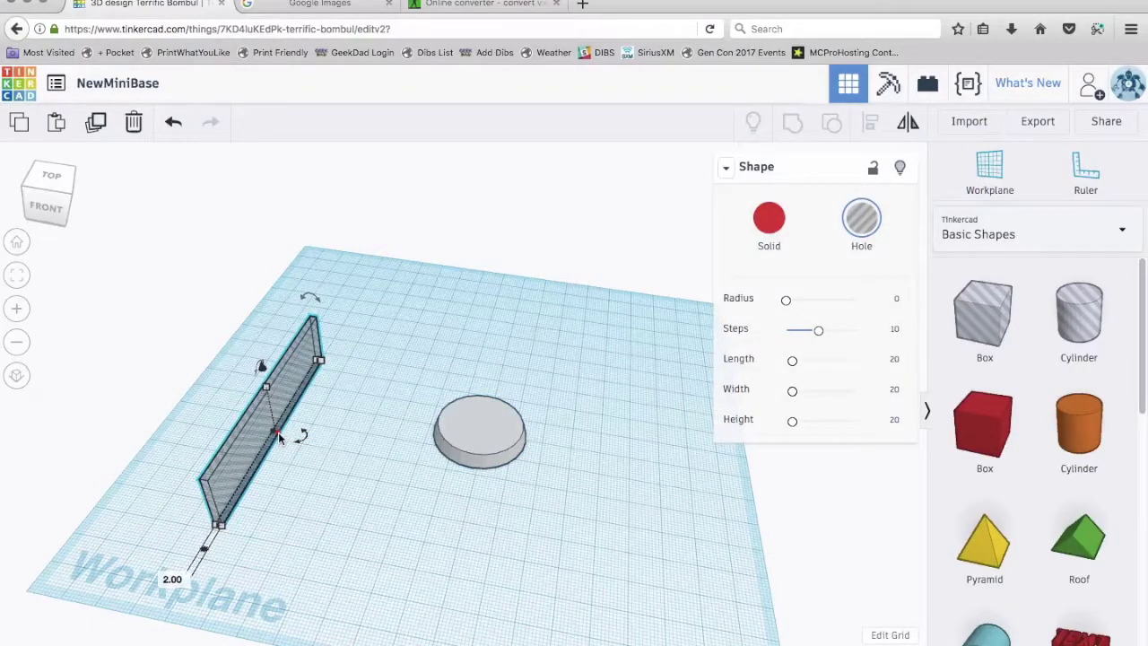
{"action": "left_click", "coordinate": [237, 526]}
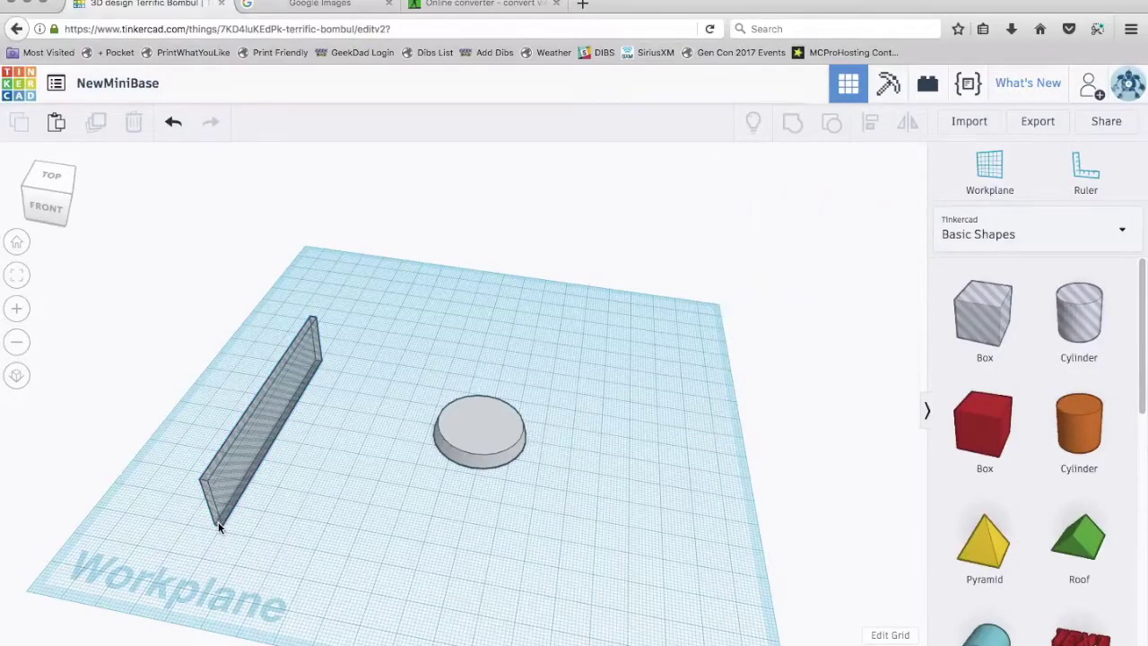
{"action": "left_click", "coordinate": [223, 495]}
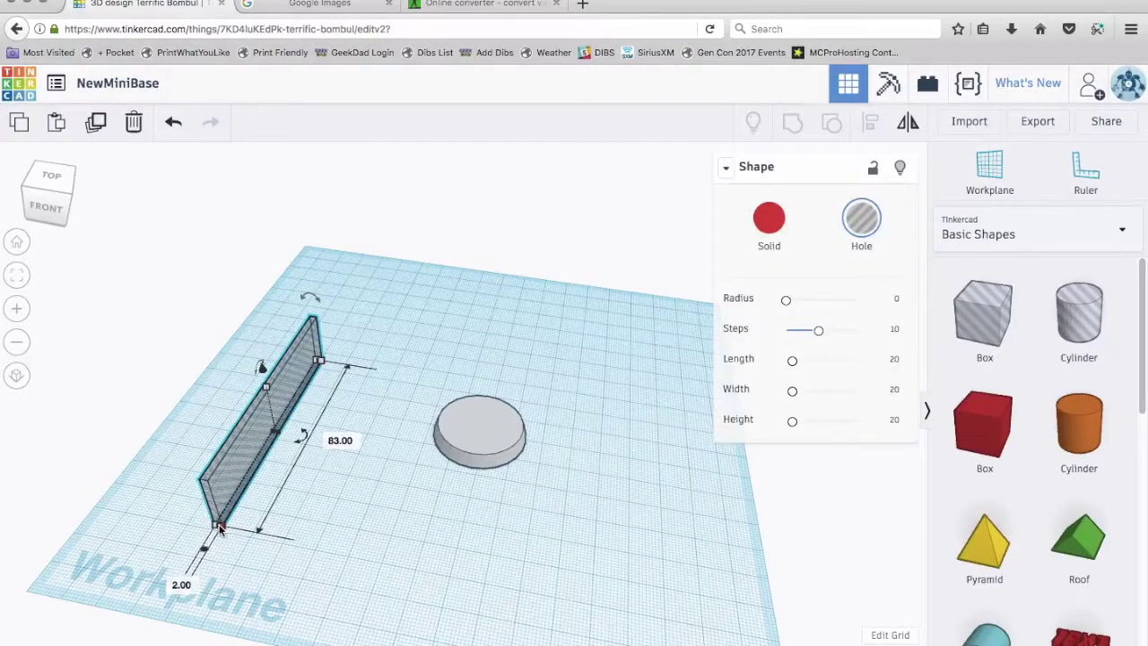
{"action": "left_click", "coordinate": [302, 512]}
{"action": "left_click_drag", "start_coordinate": [248, 457], "coordinate": [477, 451]}
{"action": "left_click_drag", "start_coordinate": [391, 447], "coordinate": [366, 432]}
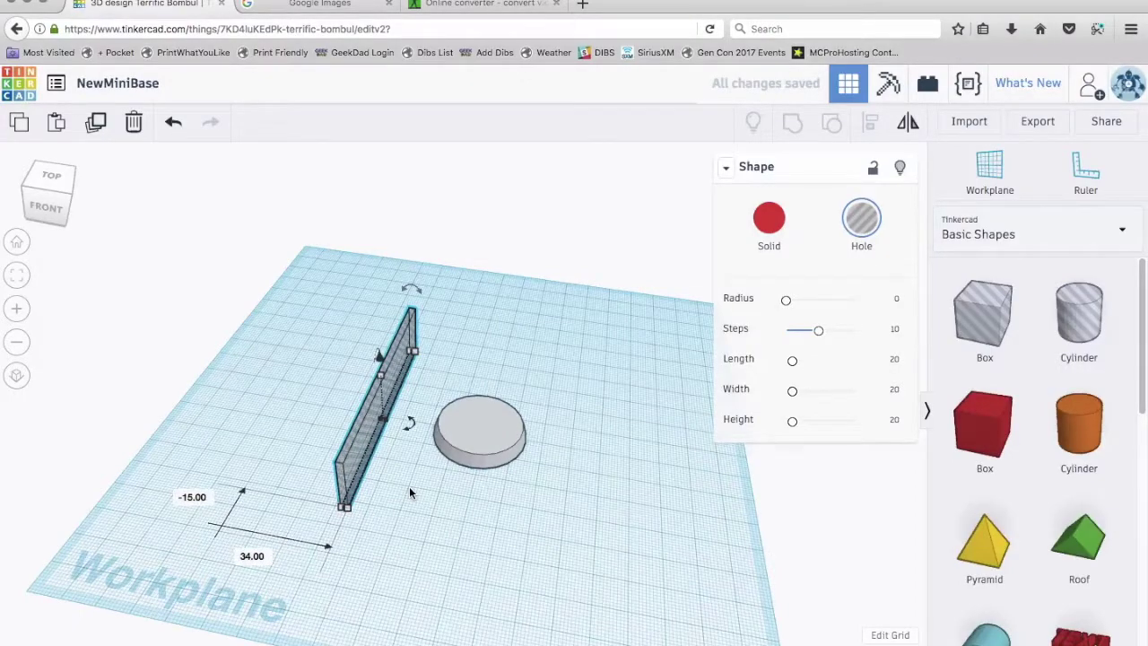
Step: Duplicate the slab hole three times and spread the copies around the round base
{"action": "key", "text": "ctrl+d"}
{"action": "left_click_drag", "start_coordinate": [366, 410], "coordinate": [323, 322]}
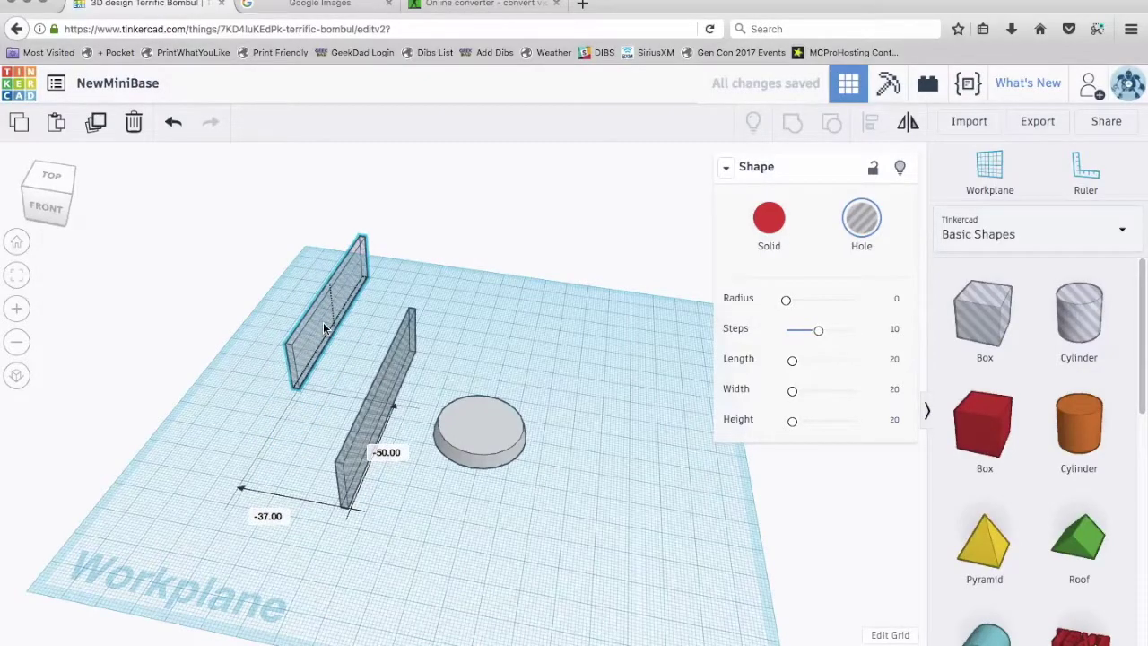
{"action": "left_click_drag", "start_coordinate": [323, 323], "coordinate": [633, 399]}
{"action": "key", "text": "ctrl+d"}
{"action": "left_click", "coordinate": [556, 296]}
{"action": "left_click", "coordinate": [541, 287]}
{"action": "key", "text": "ctrl+d"}
Step: Rotate two of the slab copies, one on each side of the base, by -90° on the workplane
{"action": "left_click", "coordinate": [334, 294]}
{"action": "left_click_drag", "start_coordinate": [362, 313], "coordinate": [333, 321]}
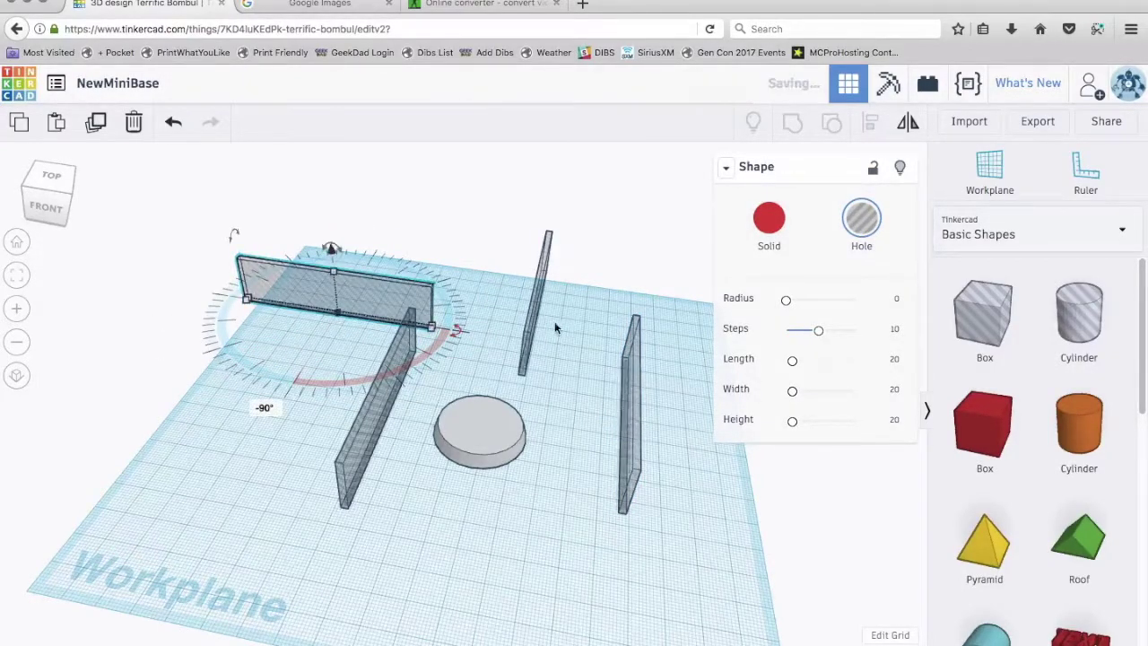
{"action": "left_click", "coordinate": [530, 312]}
{"action": "left_click", "coordinate": [631, 397]}
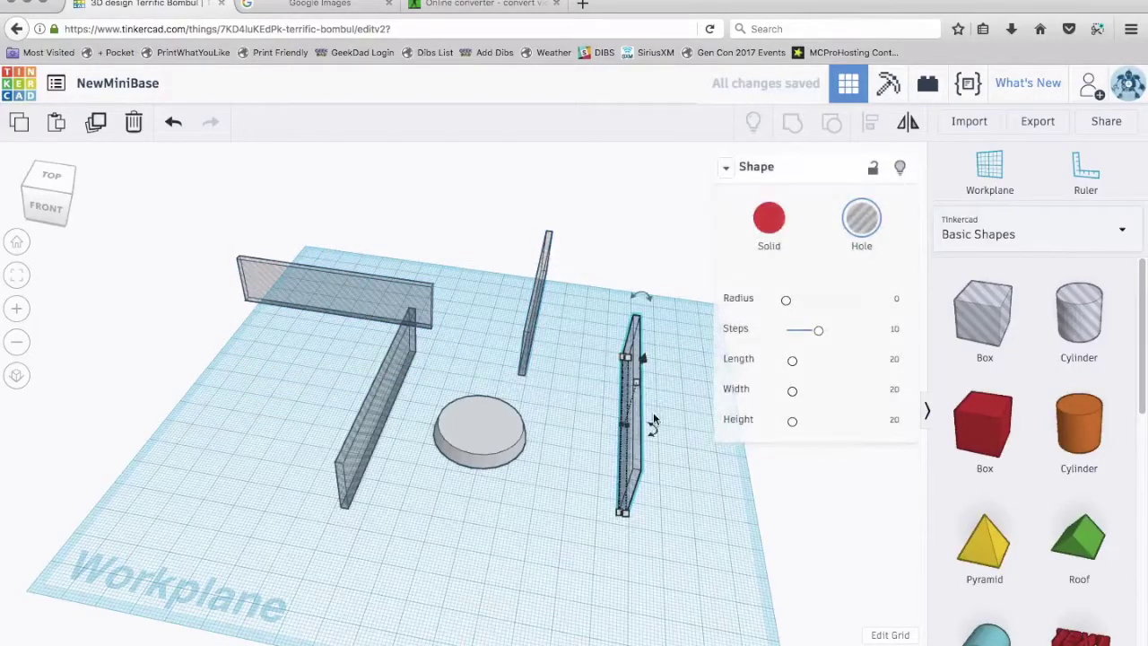
{"action": "left_click_drag", "start_coordinate": [656, 432], "coordinate": [629, 431]}
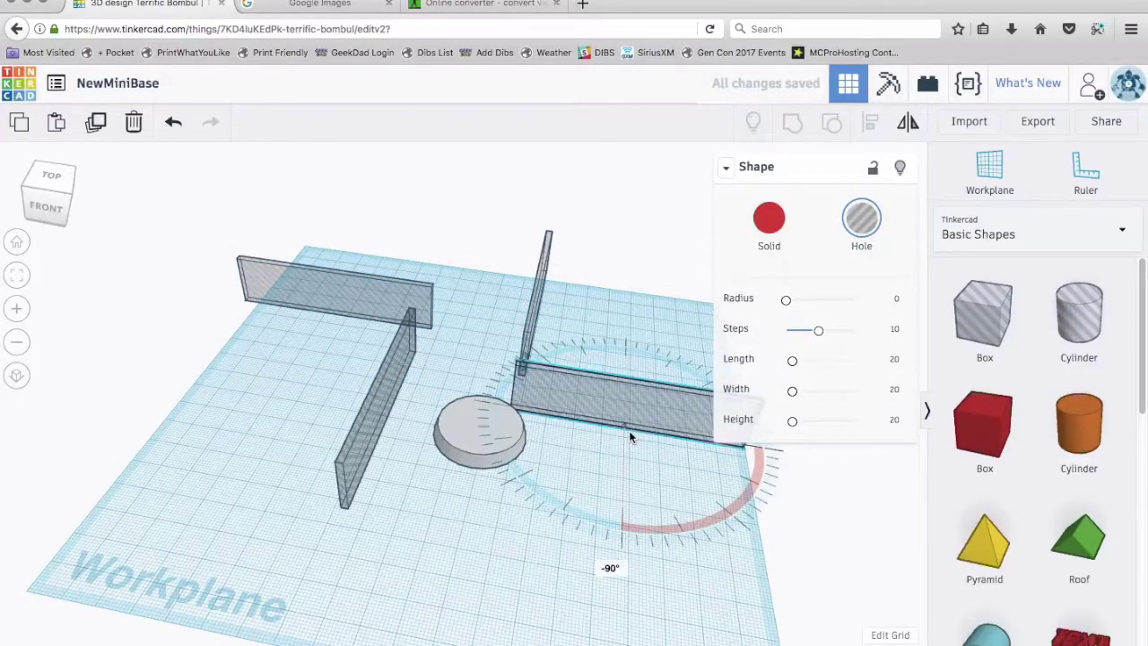
Step: Move the four slab holes over the round base so two run lengthwise and two crosswise as a plank pattern
{"action": "left_click_drag", "start_coordinate": [386, 382], "coordinate": [481, 401]}
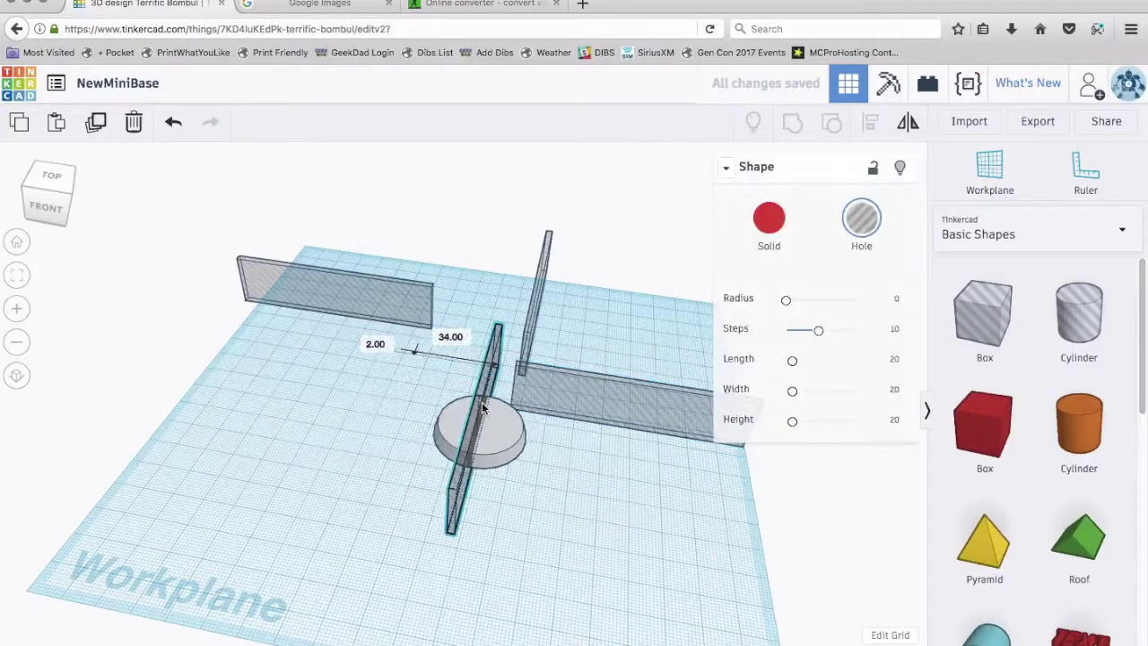
{"action": "left_click_drag", "start_coordinate": [386, 291], "coordinate": [682, 453]}
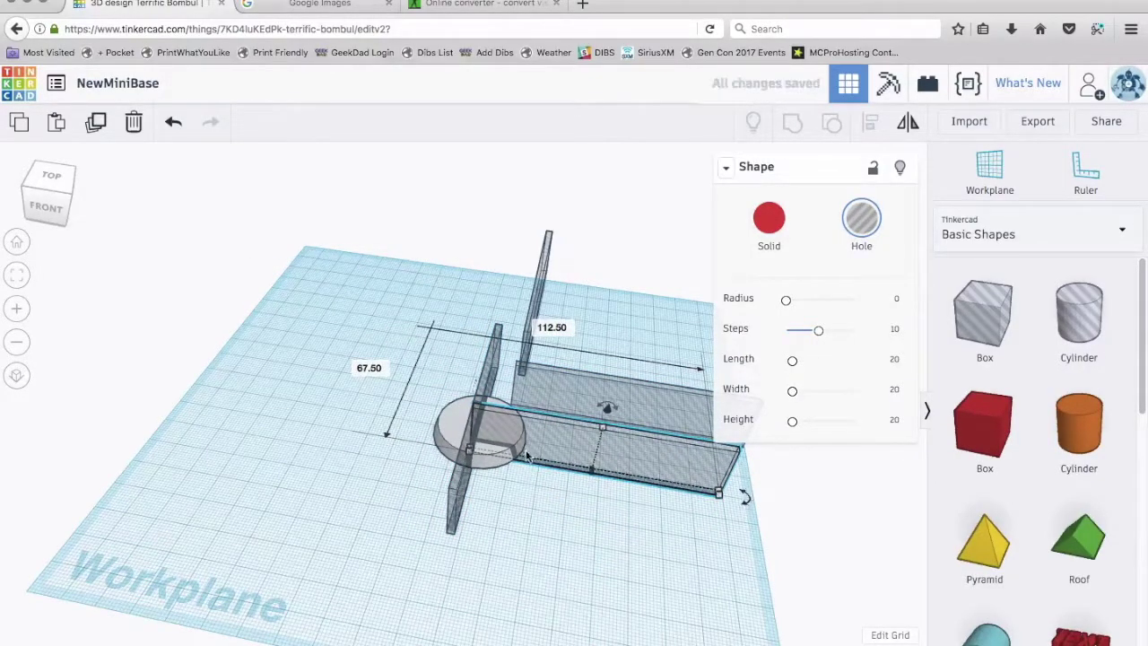
{"action": "left_click_drag", "start_coordinate": [578, 434], "coordinate": [580, 435]}
{"action": "left_click_drag", "start_coordinate": [535, 319], "coordinate": [518, 386]}
{"action": "left_click_drag", "start_coordinate": [603, 403], "coordinate": [336, 379]}
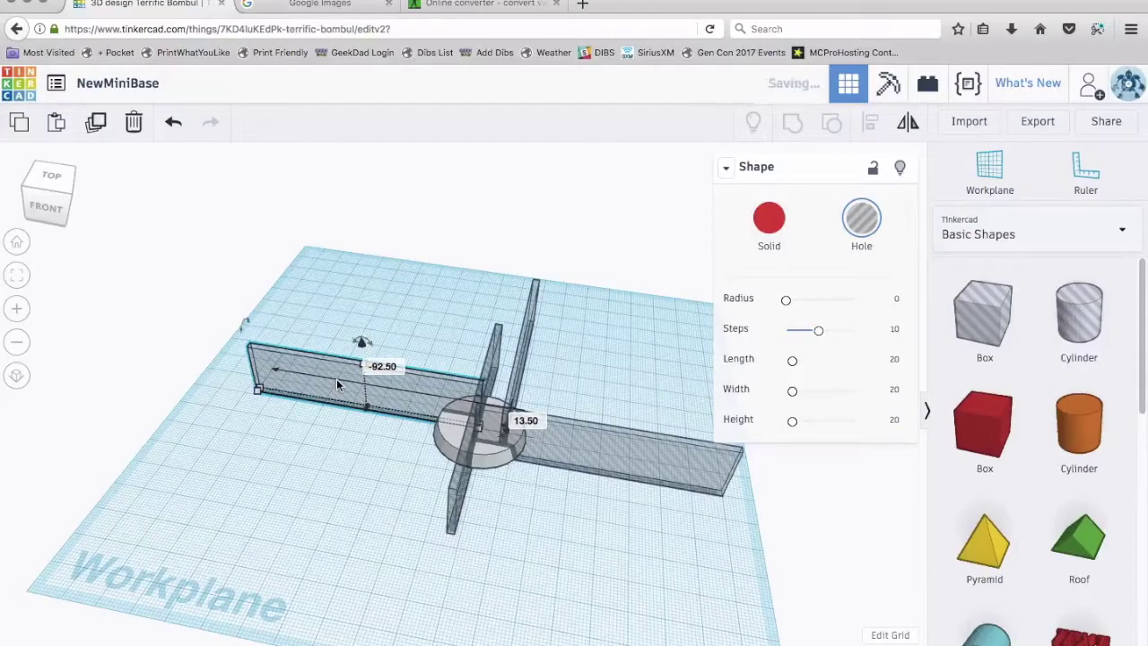
{"action": "left_click", "coordinate": [520, 532]}
Step: Select all four slab holes without the base and group them into one hole shape
{"action": "right_click_drag", "start_coordinate": [521, 532], "coordinate": [413, 414]}
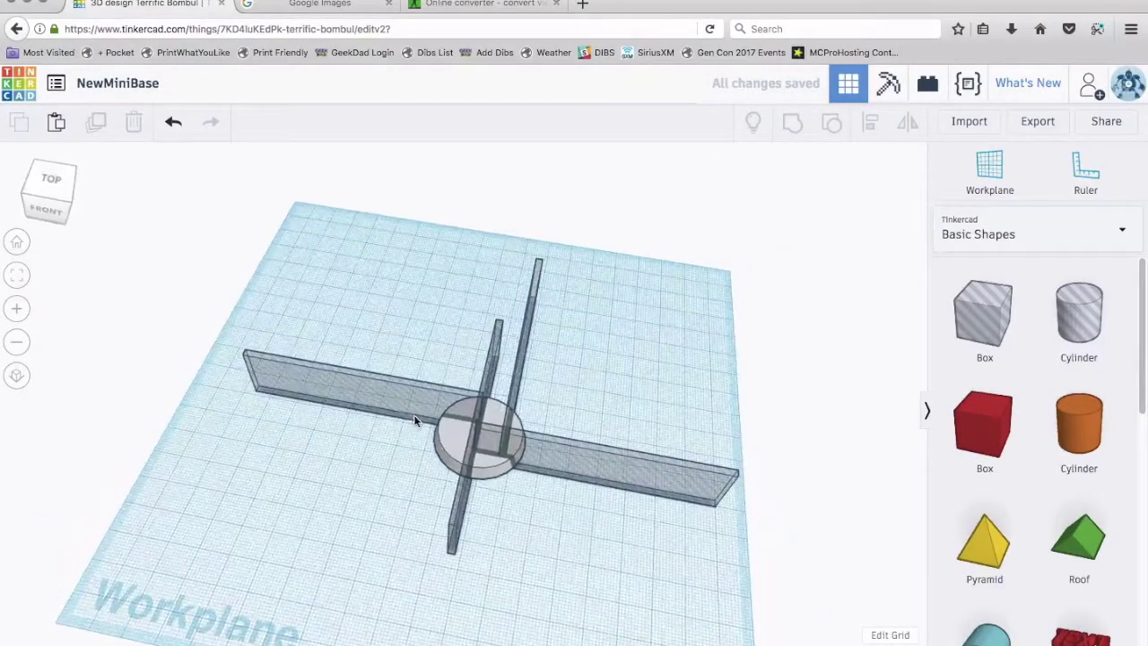
{"action": "left_click", "coordinate": [408, 410]}
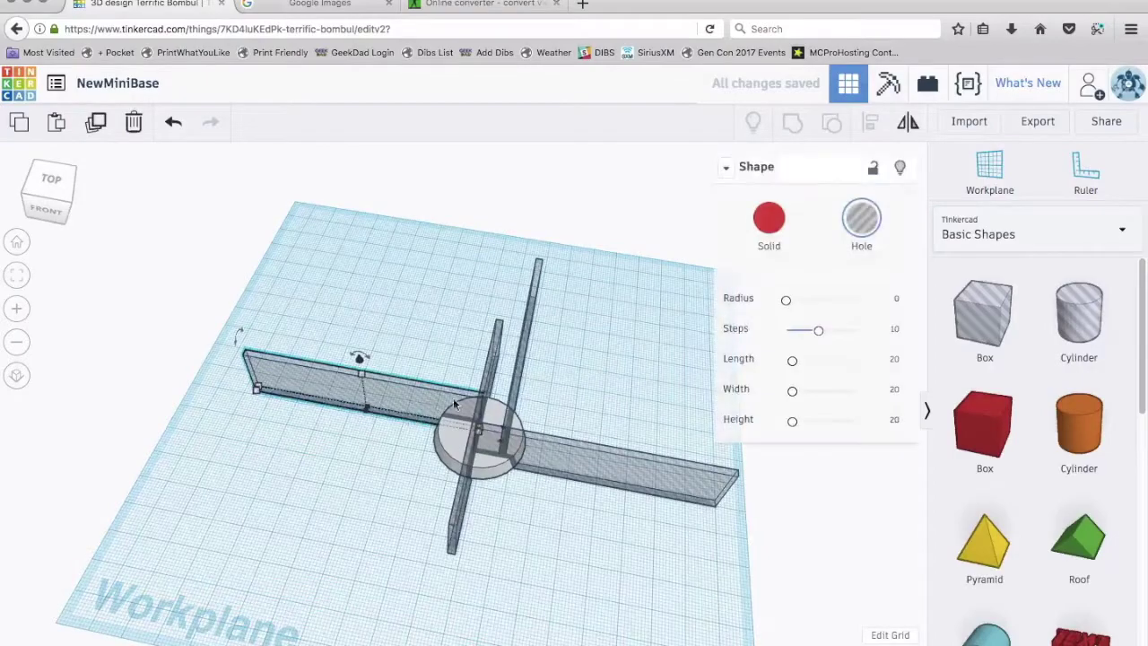
{"action": "left_click", "coordinate": [490, 368], "text": "shift"}
{"action": "left_click", "coordinate": [524, 366], "text": "shift"}
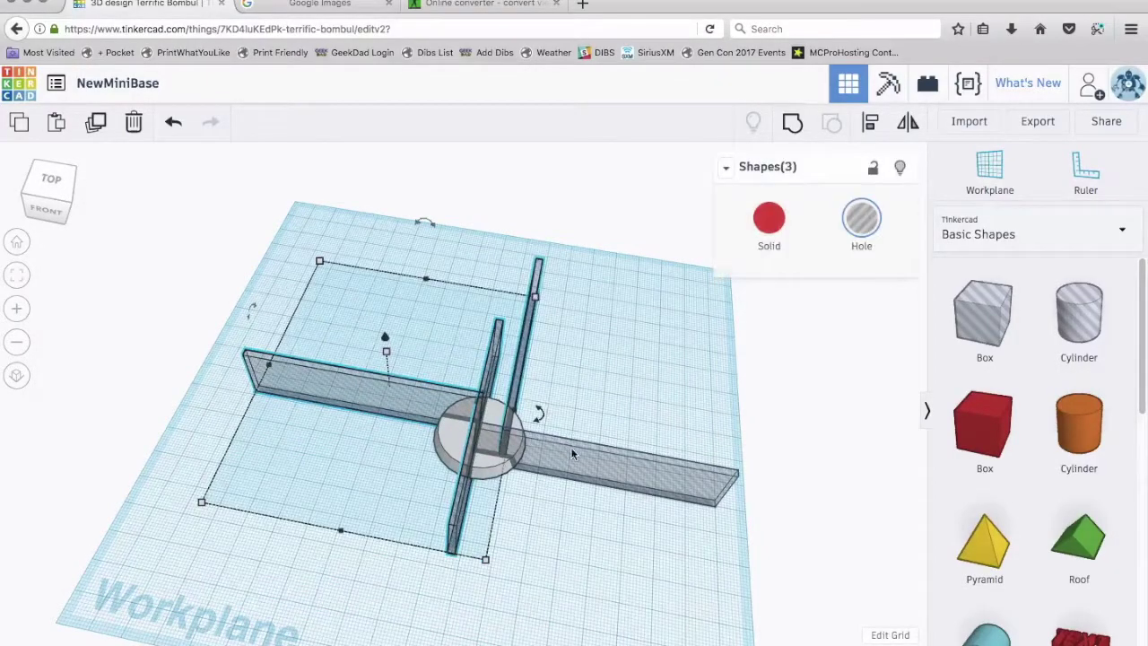
{"action": "left_click", "coordinate": [571, 450], "text": "shift"}
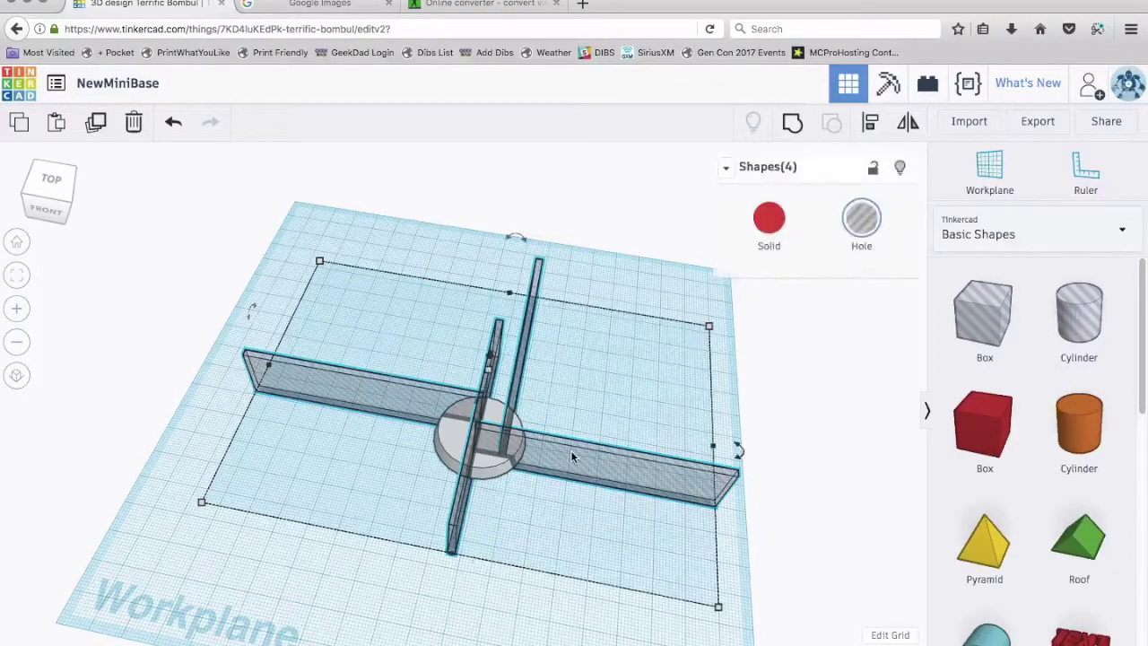
{"action": "left_click", "coordinate": [793, 123]}
{"action": "left_click", "coordinate": [529, 607]}
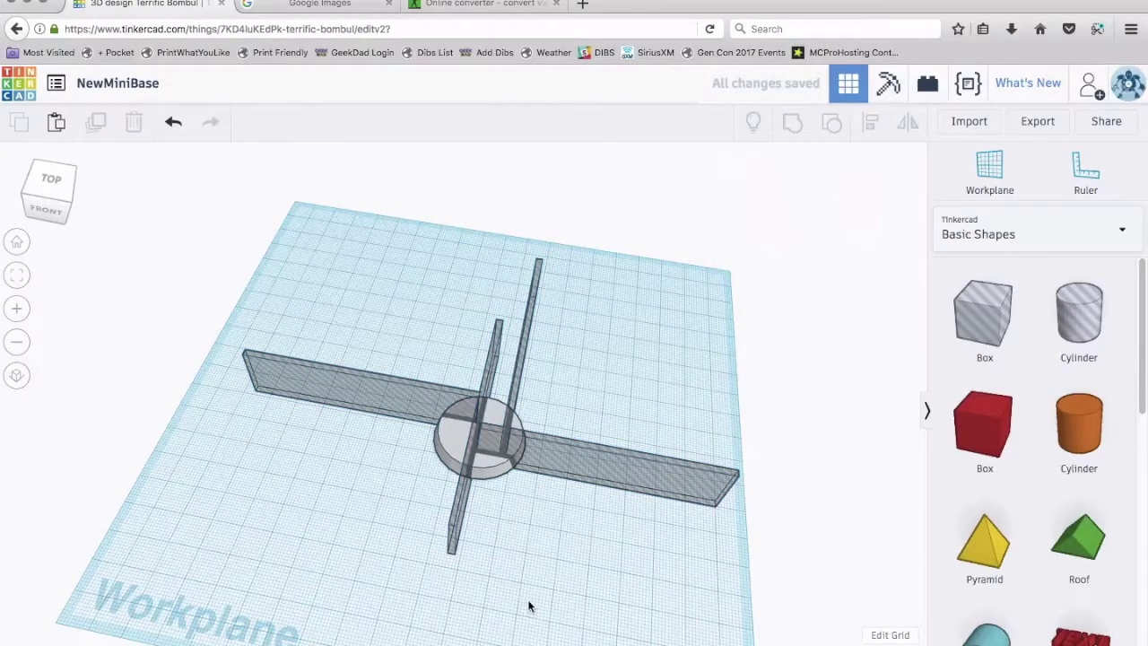
Step: Raise the grouped slab holes 4 mm above the workplane so they cut only into the base's upper surface
{"action": "left_click", "coordinate": [553, 467]}
{"action": "right_click_drag", "start_coordinate": [537, 576], "coordinate": [502, 320]}
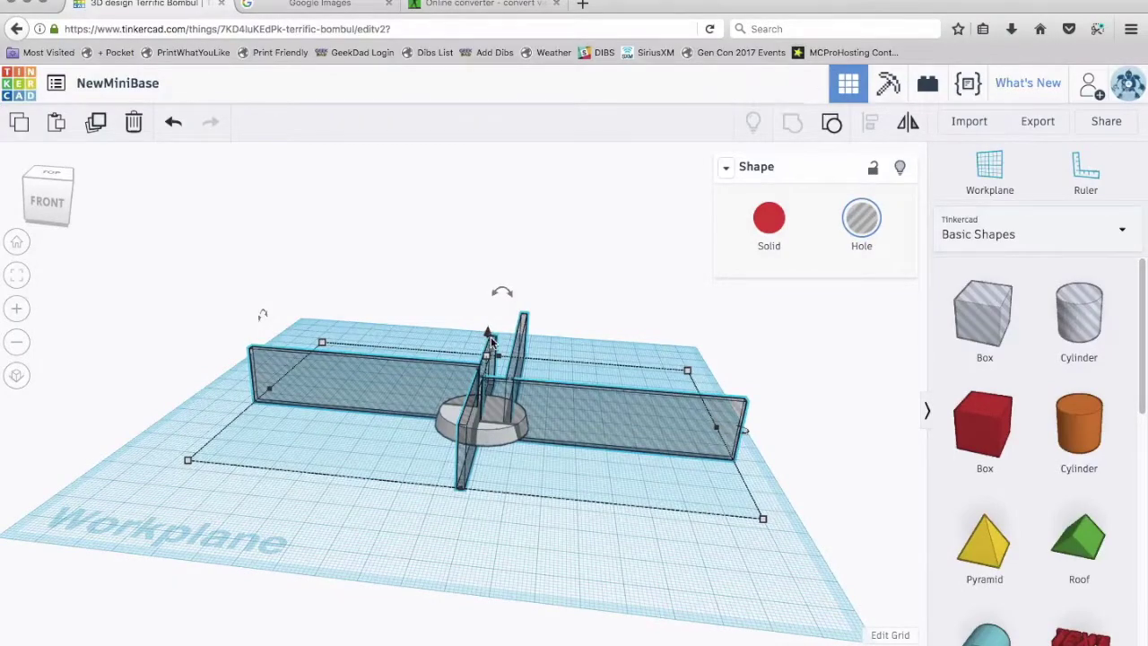
{"action": "left_click_drag", "start_coordinate": [489, 332], "coordinate": [491, 328]}
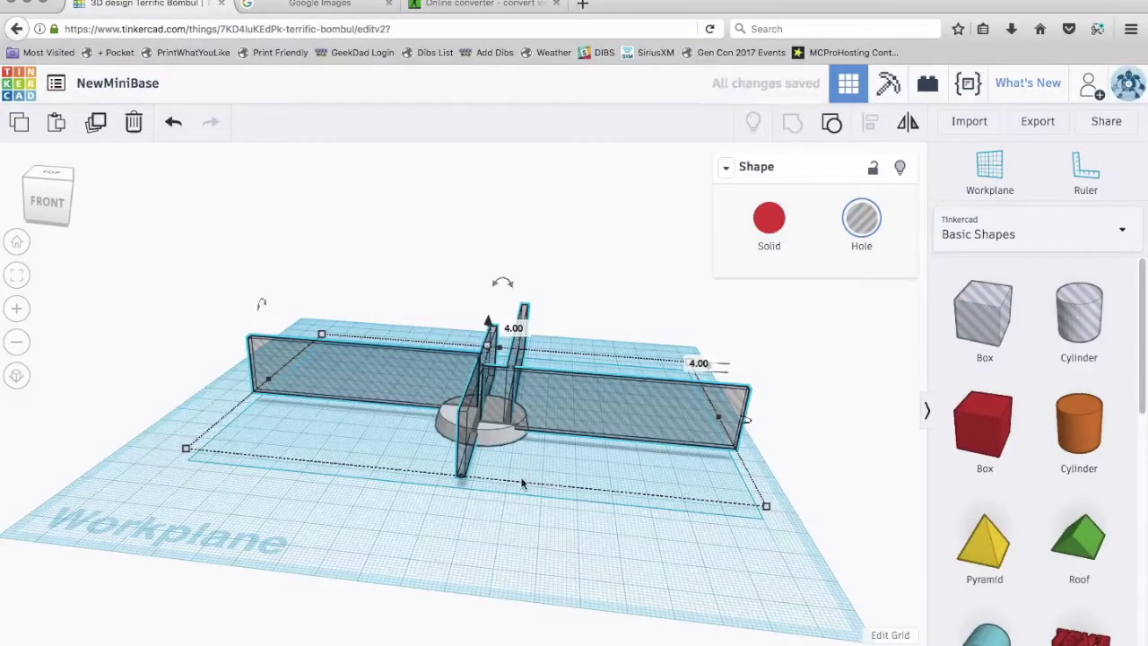
{"action": "scroll", "coordinate": [520, 476], "scroll_direction": "up", "scroll_amount": 4}
{"action": "right_click_drag", "start_coordinate": [560, 536], "coordinate": [494, 542]}
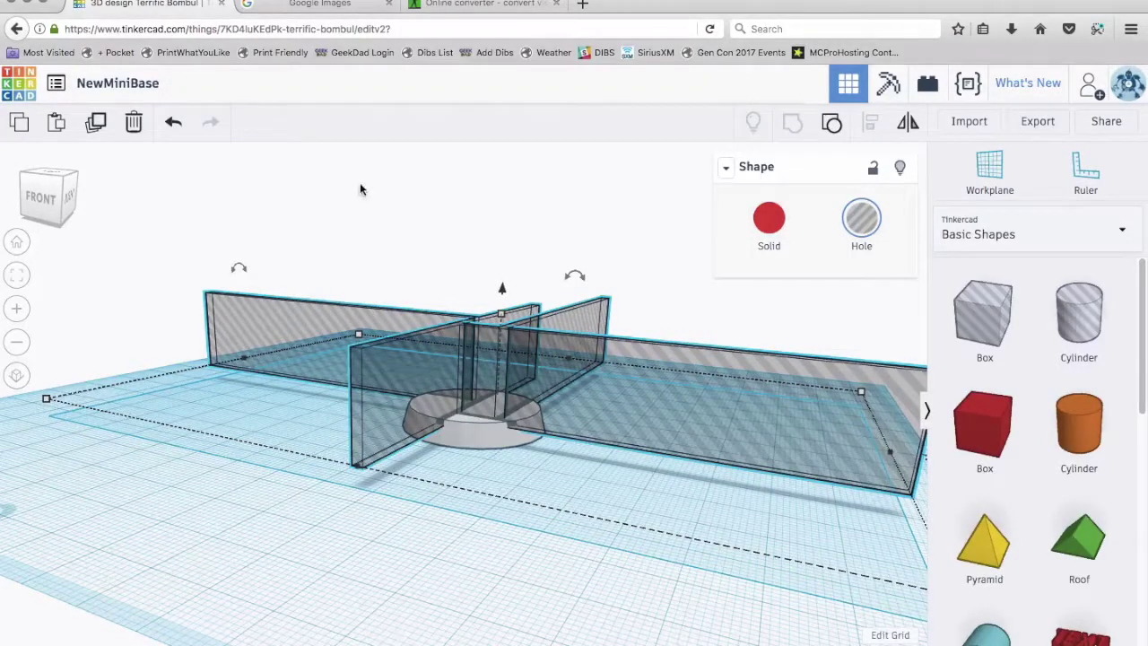
Step: Select the slab group together with the round base and group them to cut the grooves into its top
{"action": "right_click_drag", "start_coordinate": [405, 507], "coordinate": [435, 574]}
{"action": "scroll", "coordinate": [434, 574], "scroll_direction": "down", "scroll_amount": 6}
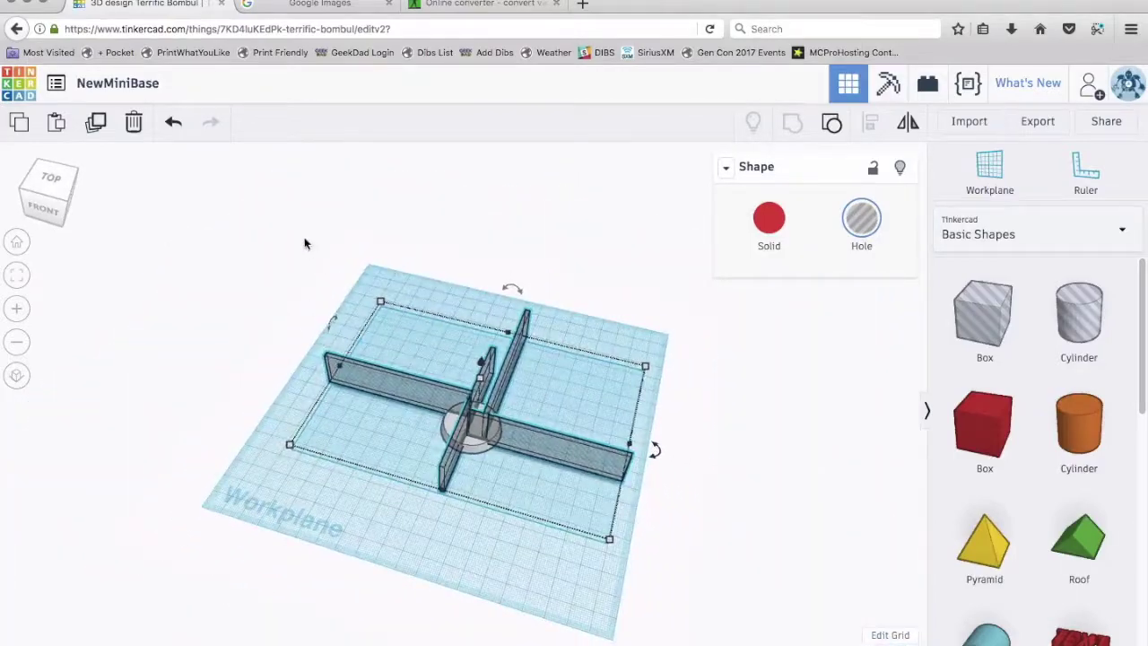
{"action": "left_click_drag", "start_coordinate": [285, 223], "coordinate": [640, 585]}
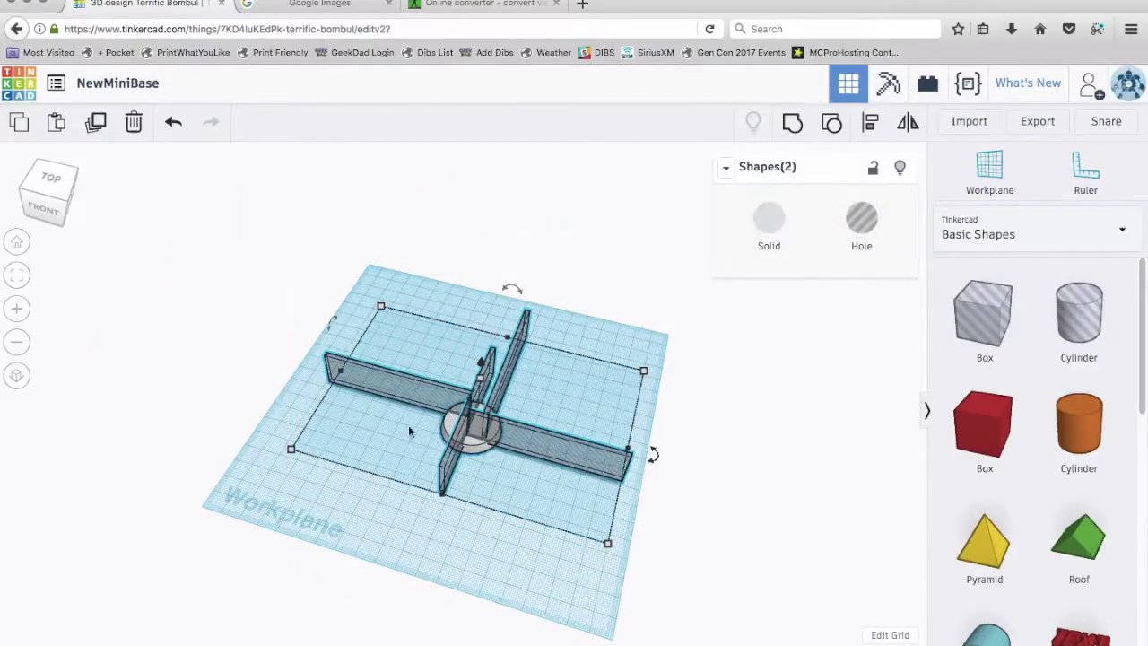
{"action": "left_click", "coordinate": [791, 123]}
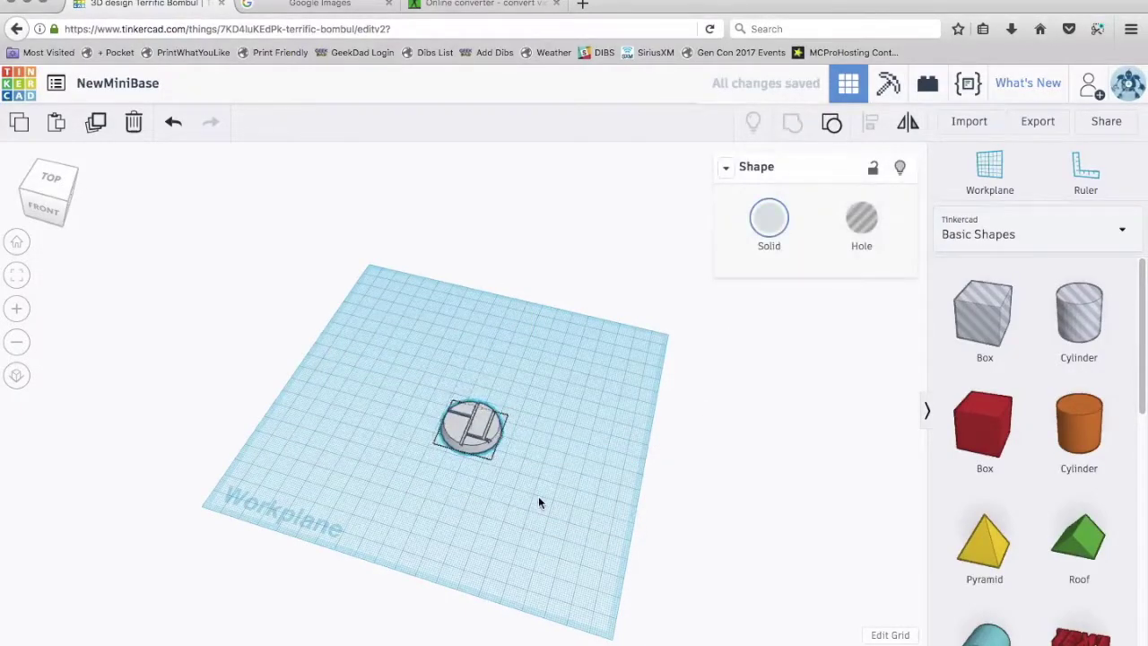
{"action": "right_click_drag", "start_coordinate": [538, 508], "coordinate": [540, 452]}
{"action": "scroll", "coordinate": [539, 541], "scroll_direction": "up", "scroll_amount": 5}
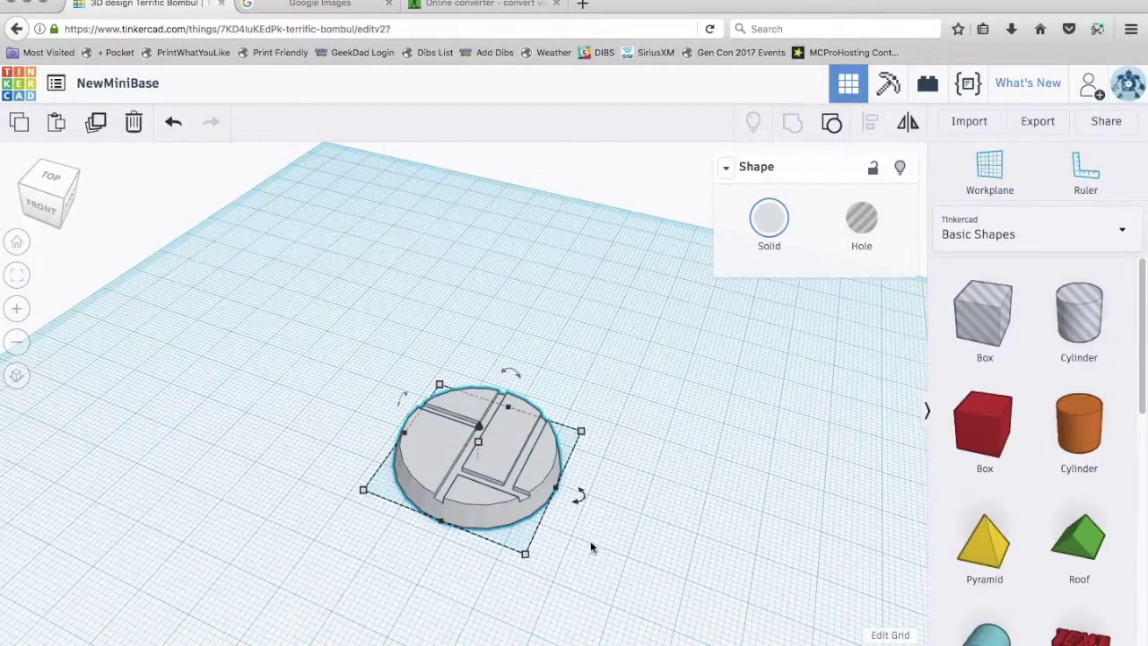
{"action": "left_click", "coordinate": [631, 561]}
{"action": "right_click_drag", "start_coordinate": [631, 561], "coordinate": [661, 582]}
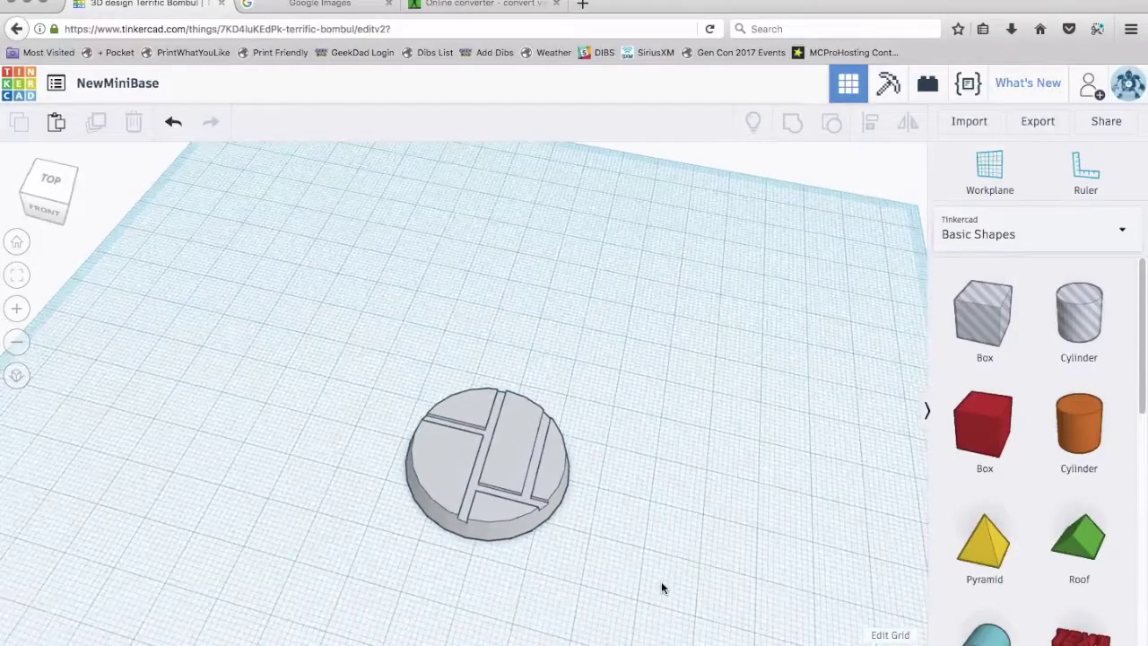
Step: Paste another slab hole, place it crosswise over the base's edge beside the existing crosswise groove, and raise it above the workplane
{"action": "key", "text": "ctrl+v"}
{"action": "left_click_drag", "start_coordinate": [359, 428], "coordinate": [358, 343]}
{"action": "left_click", "coordinate": [431, 292]}
{"action": "left_click", "coordinate": [282, 295]}
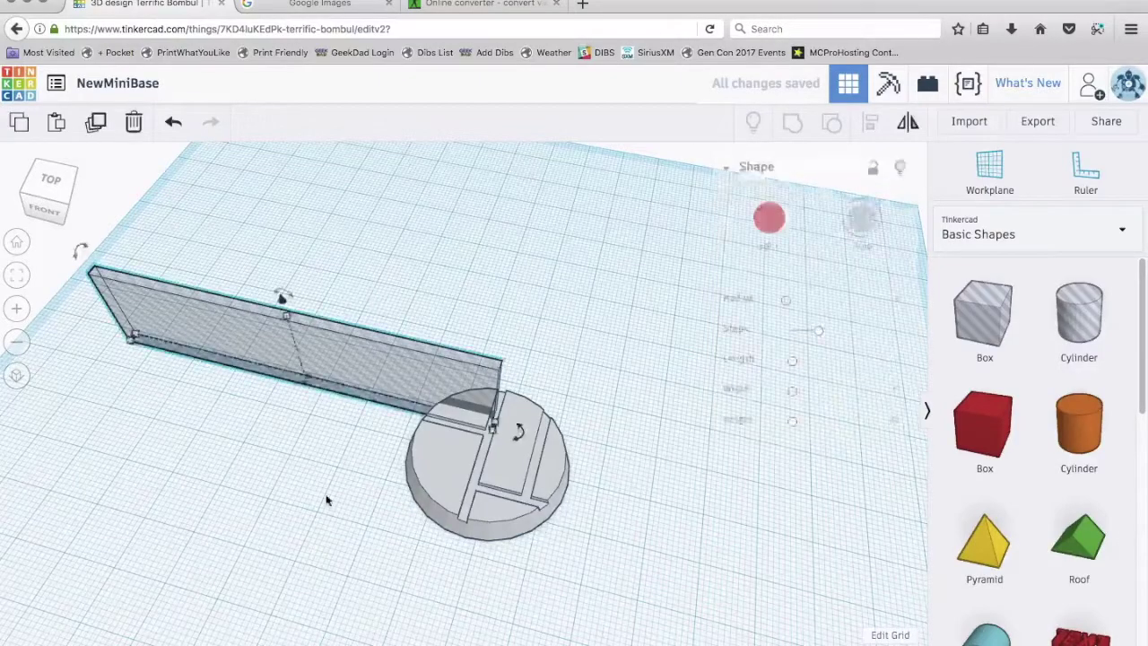
{"action": "mouse_move", "coordinate": [282, 296]}
{"action": "right_mouse_down"}
{"action": "mouse_move", "coordinate": [333, 449]}
{"action": "mouse_move", "coordinate": [401, 465]}
{"action": "mouse_move", "coordinate": [296, 379]}
{"action": "mouse_move", "coordinate": [272, 313]}
{"action": "right_mouse_up"}
{"action": "left_click_drag", "start_coordinate": [273, 318], "coordinate": [270, 311]}
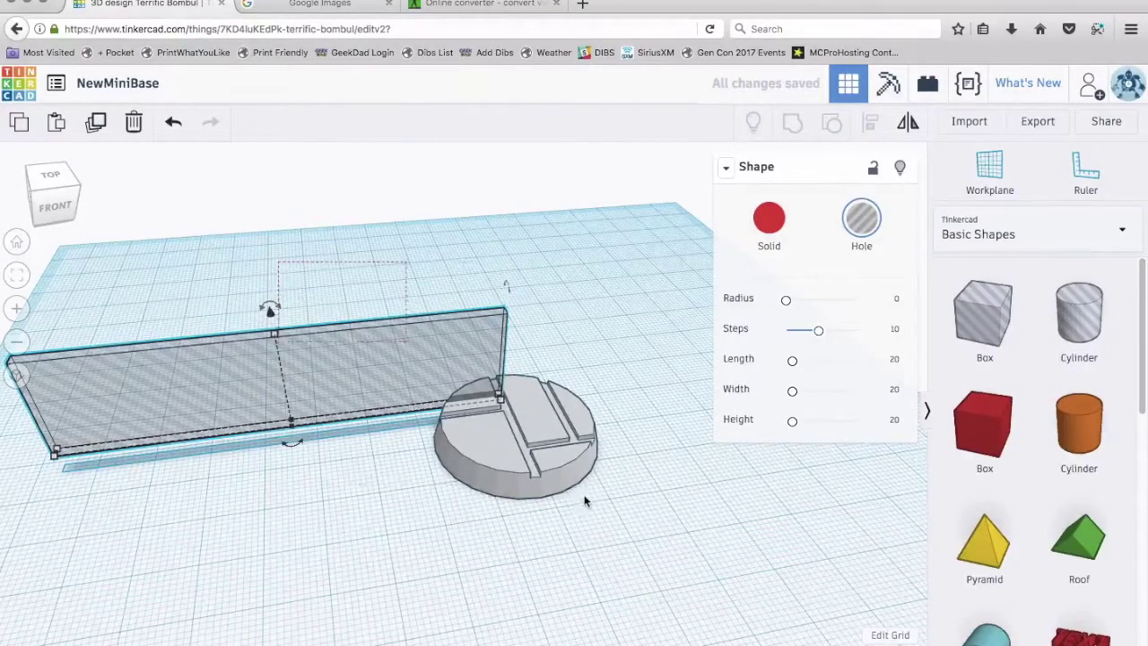
Step: Group the raised slab hole with the grooved base to cut an extra short groove, and inspect the result
{"action": "left_click", "coordinate": [592, 448], "text": "shift"}
{"action": "left_click", "coordinate": [792, 121]}
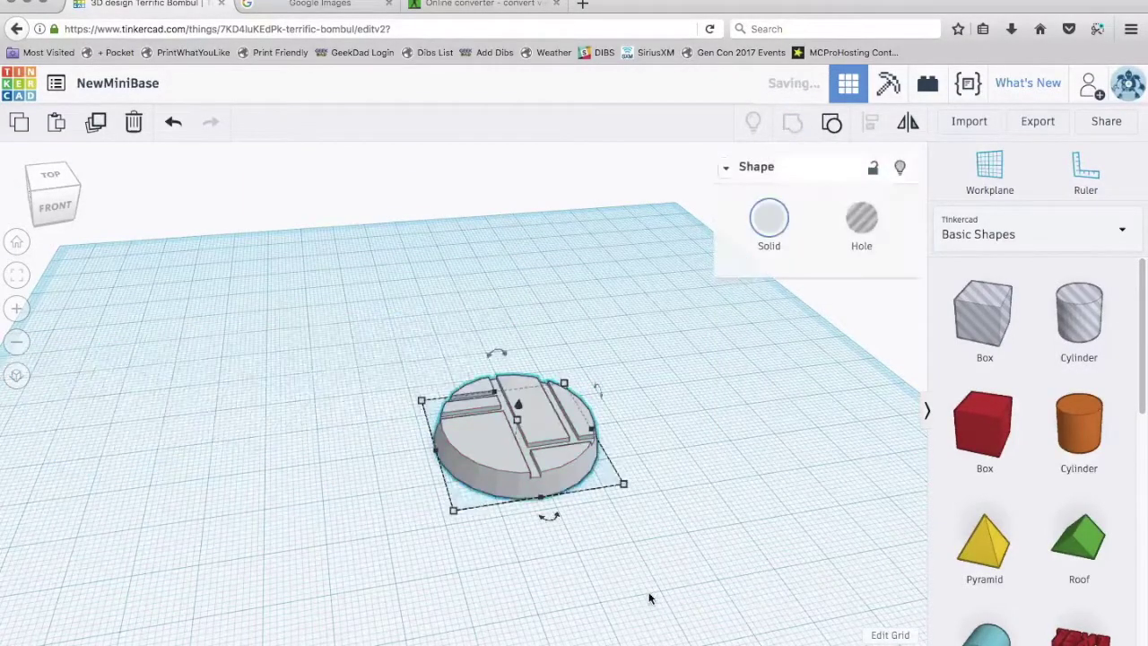
{"action": "left_click", "coordinate": [701, 583]}
{"action": "right_click_drag", "start_coordinate": [702, 583], "coordinate": [580, 634]}
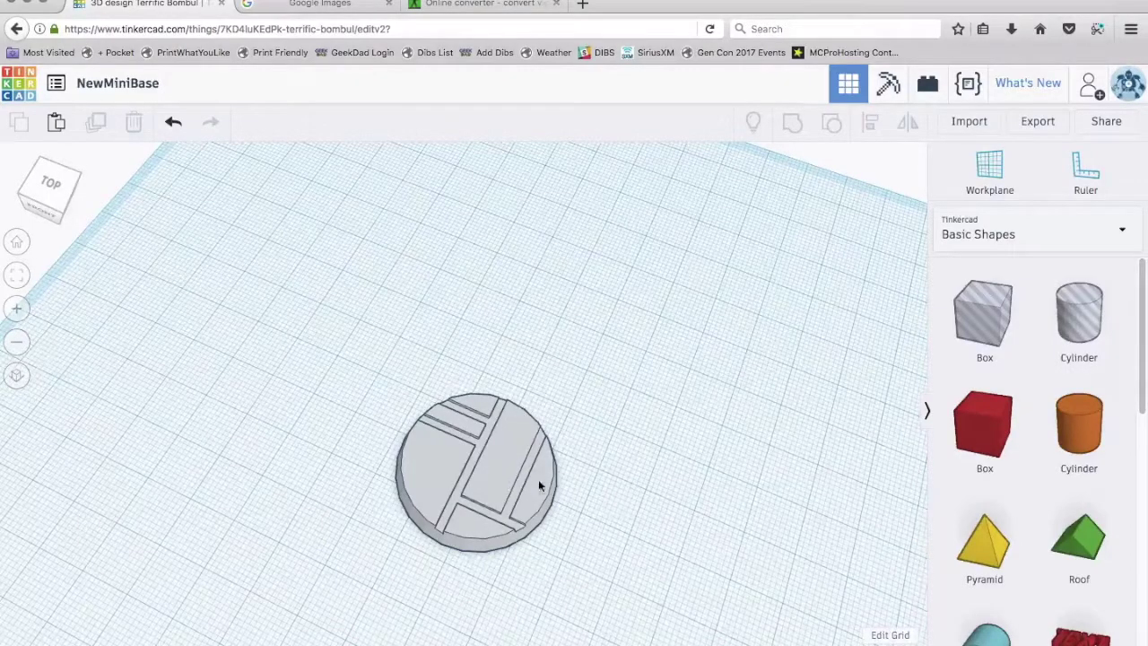
{"action": "right_click_drag", "start_coordinate": [609, 577], "coordinate": [556, 453]}
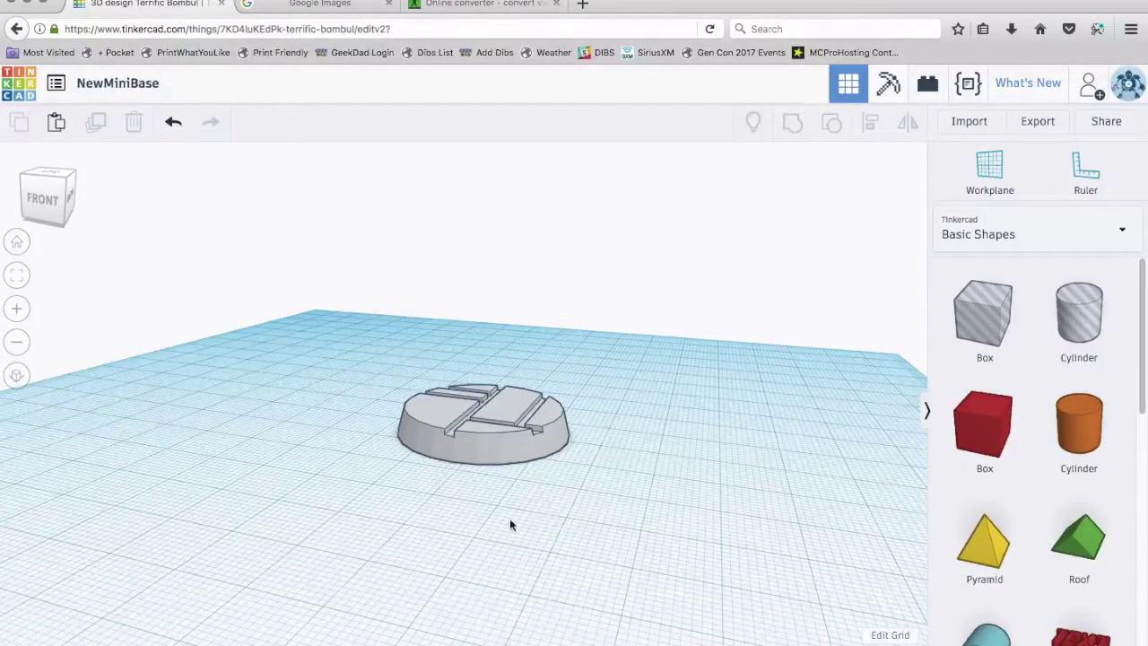
{"action": "right_click_drag", "start_coordinate": [511, 525], "coordinate": [475, 567]}
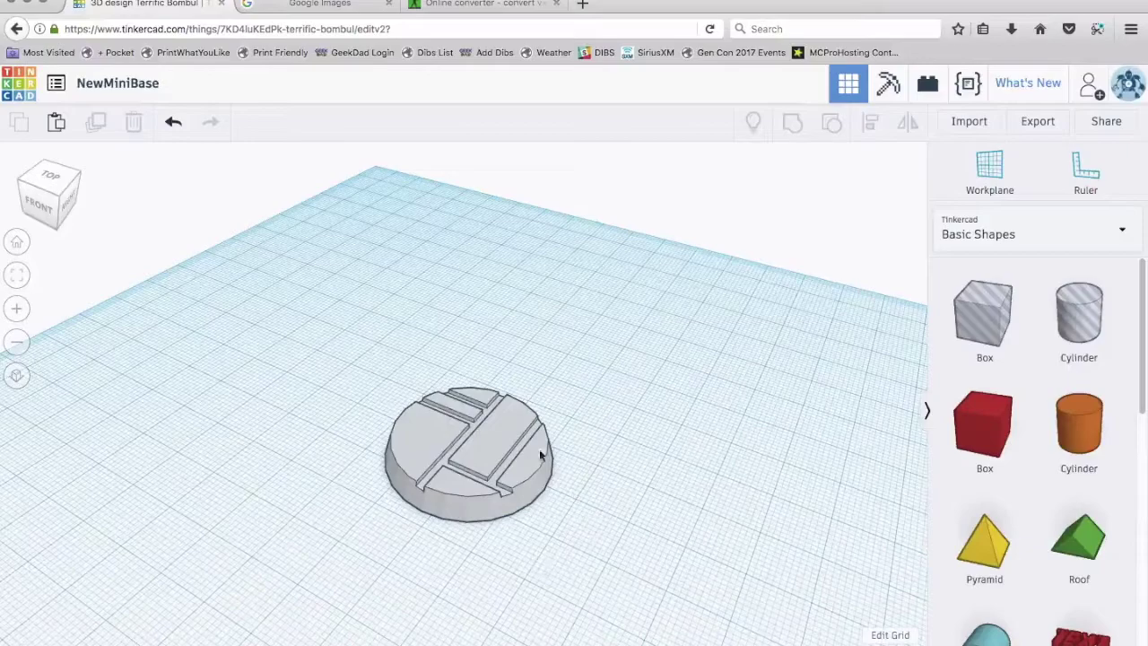
Step: Copy and paste the grooved base, and move the copy about 89 mm away toward the far side of the workplane
{"action": "left_click", "coordinate": [508, 409]}
{"action": "left_click_drag", "start_coordinate": [339, 330], "coordinate": [594, 577]}
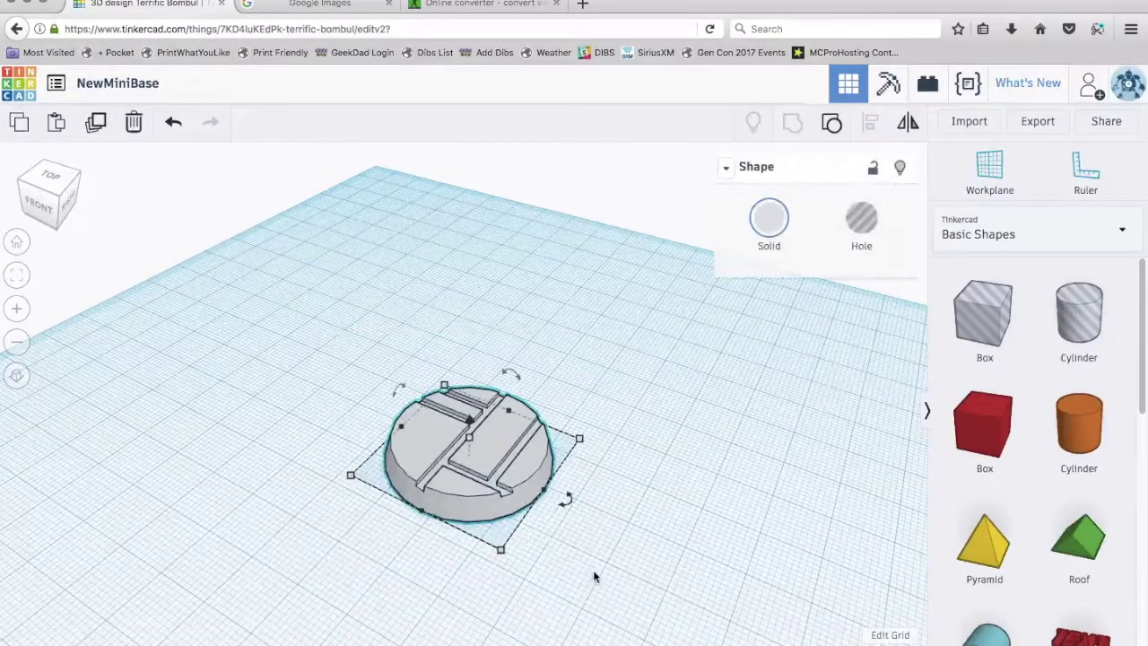
{"action": "key", "text": "ctrl+c"}
{"action": "key", "text": "ctrl+v"}
{"action": "left_click_drag", "start_coordinate": [611, 495], "coordinate": [278, 261]}
Step: Ungroup the copied base and delete its extra slab hole to give the copy a different groove pattern
{"action": "left_click", "coordinate": [832, 121]}
{"action": "left_click", "coordinate": [432, 166]}
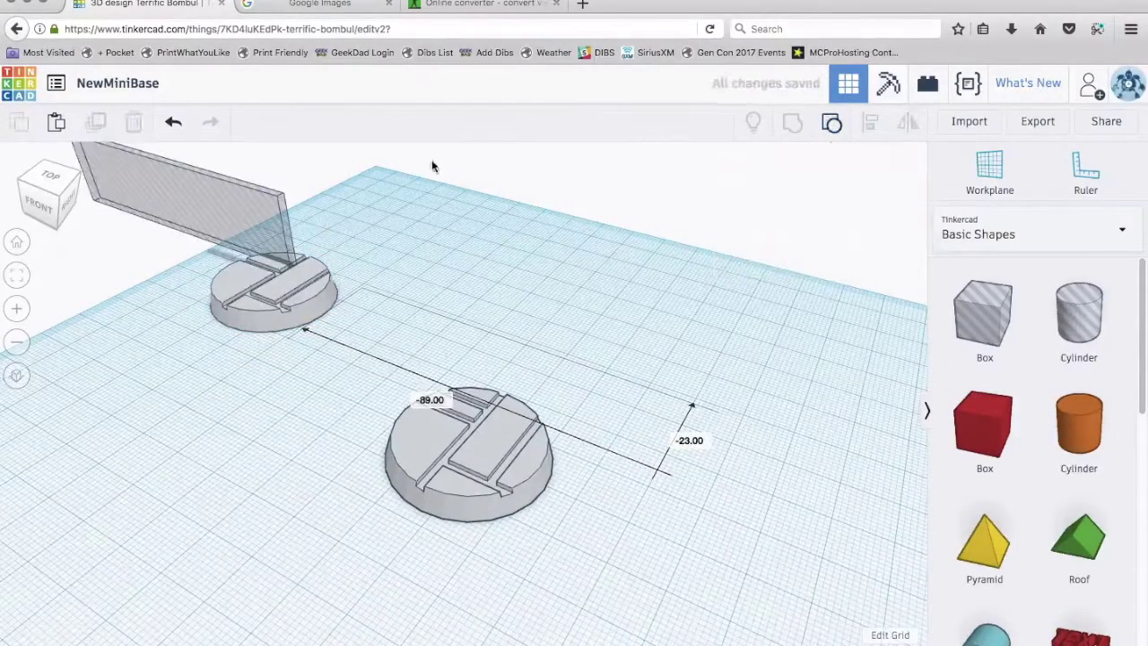
{"action": "left_click", "coordinate": [255, 193]}
{"action": "key", "text": "Delete"}
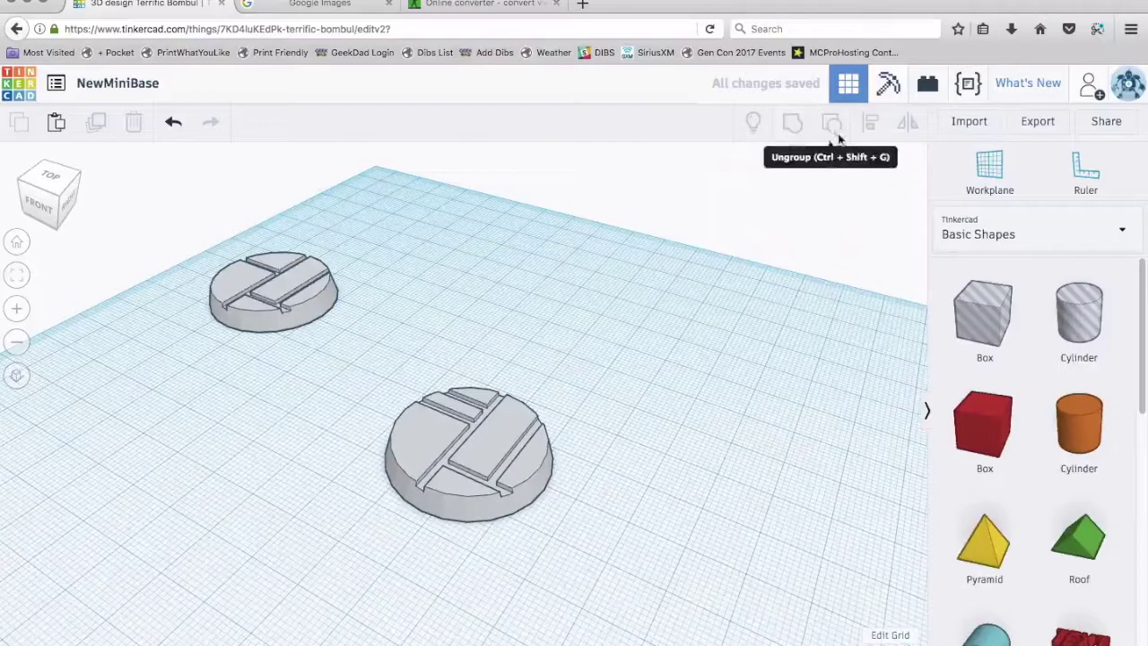
Step: Ungroup the grooved base near the workplane's far side and delete its slab holes to get a plain base
{"action": "left_click", "coordinate": [306, 270]}
{"action": "left_click", "coordinate": [832, 121]}
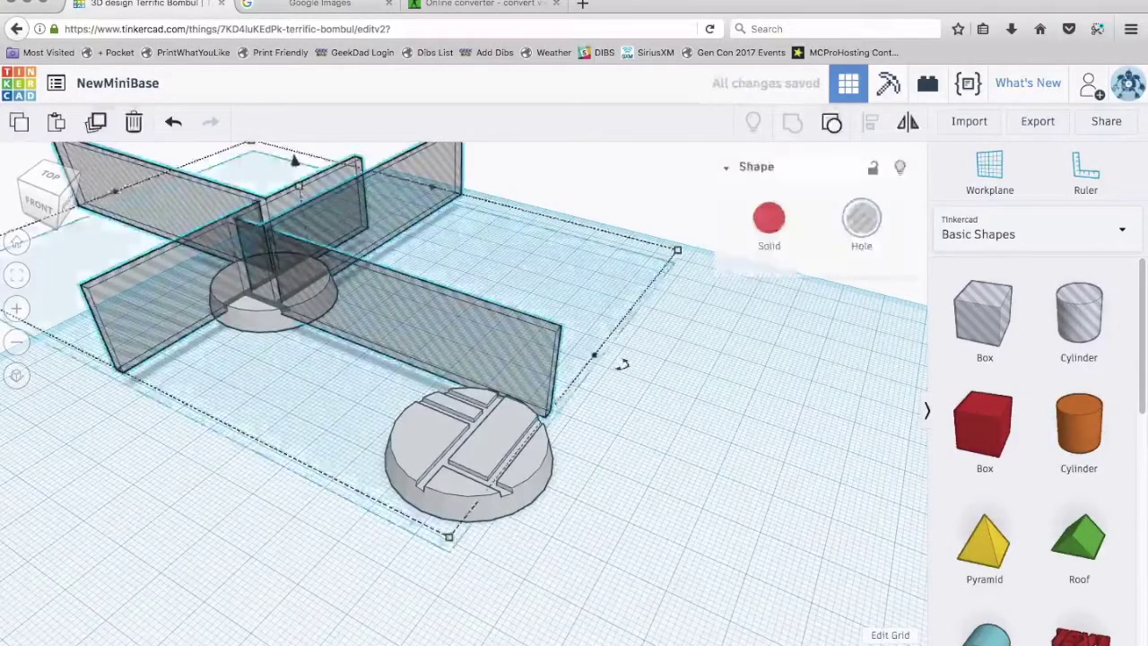
{"action": "key", "text": "Delete"}
Step: Move the plain base off the workplane, just beyond its far corner
{"action": "left_click_drag", "start_coordinate": [296, 305], "coordinate": [722, 460]}
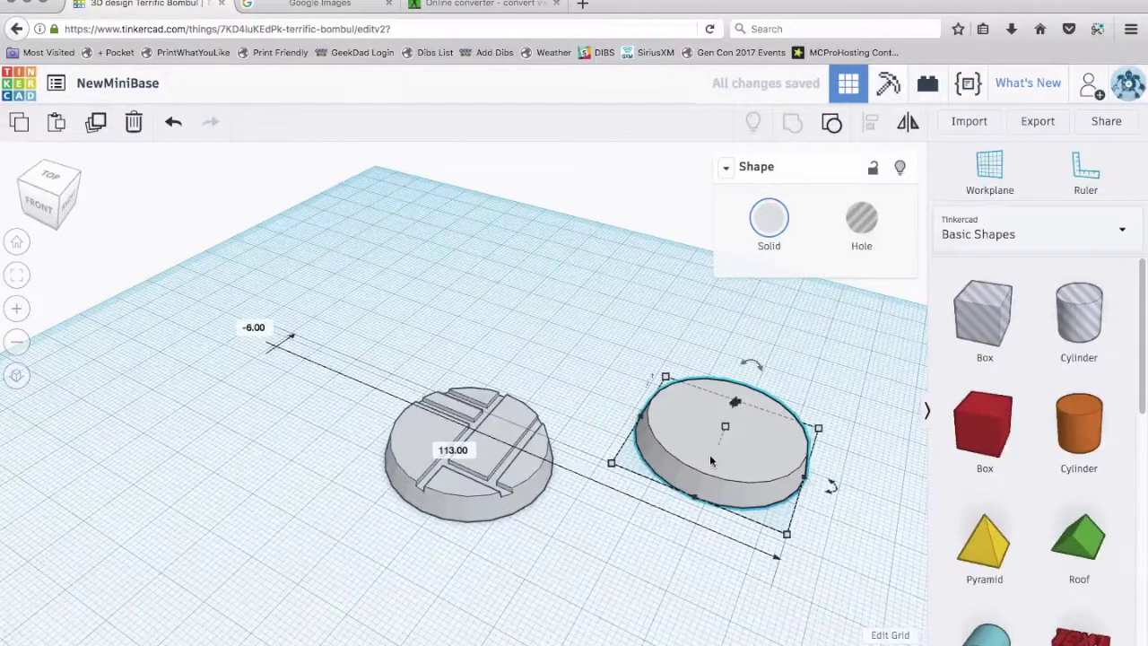
{"action": "left_click_drag", "start_coordinate": [715, 452], "coordinate": [362, 129]}
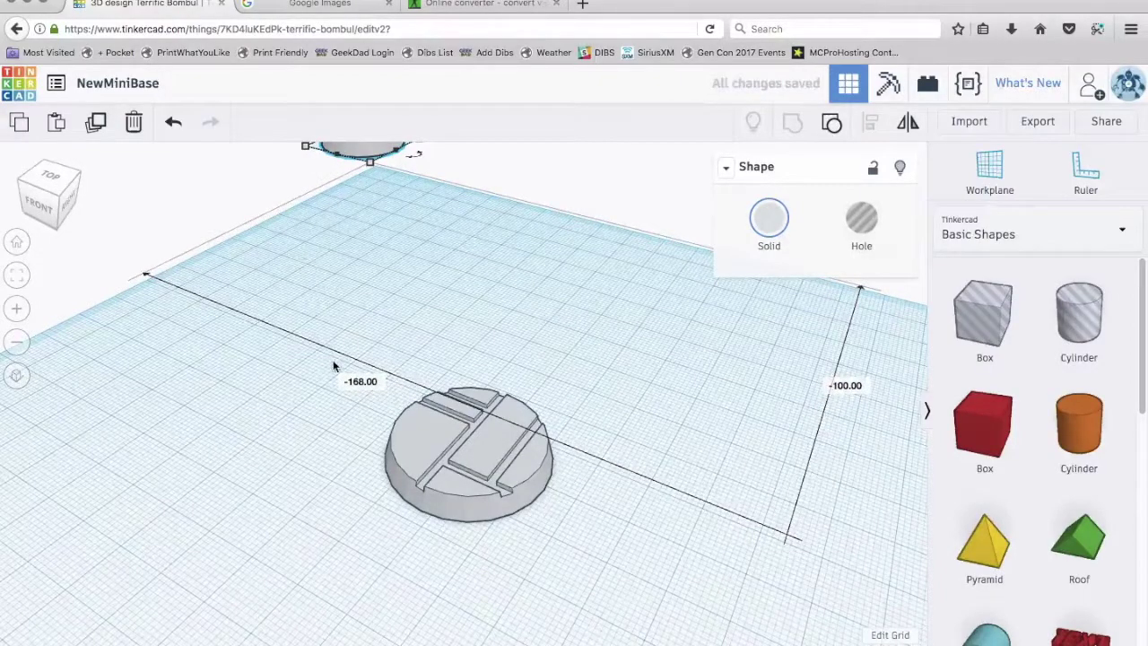
{"action": "scroll", "coordinate": [333, 360], "scroll_direction": "down", "scroll_amount": 4}
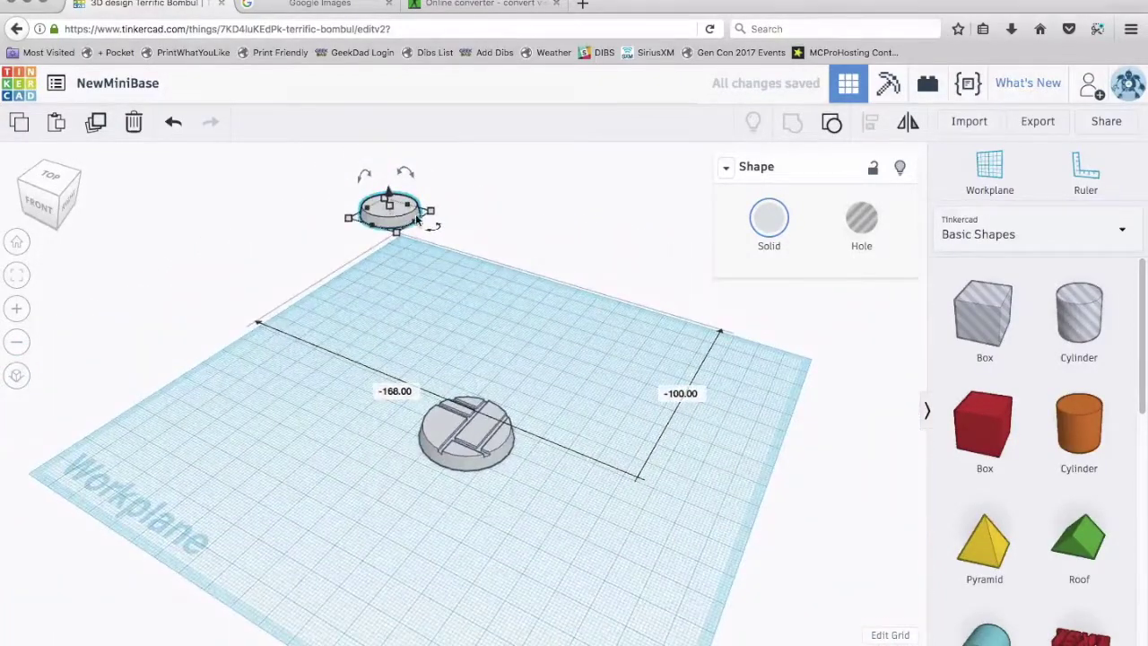
{"action": "left_click", "coordinate": [474, 252]}
Step: Duplicate the plain base onto the front middle of the workplane, and move the grooved base aside near the workplane's edge
{"action": "left_click", "coordinate": [390, 211]}
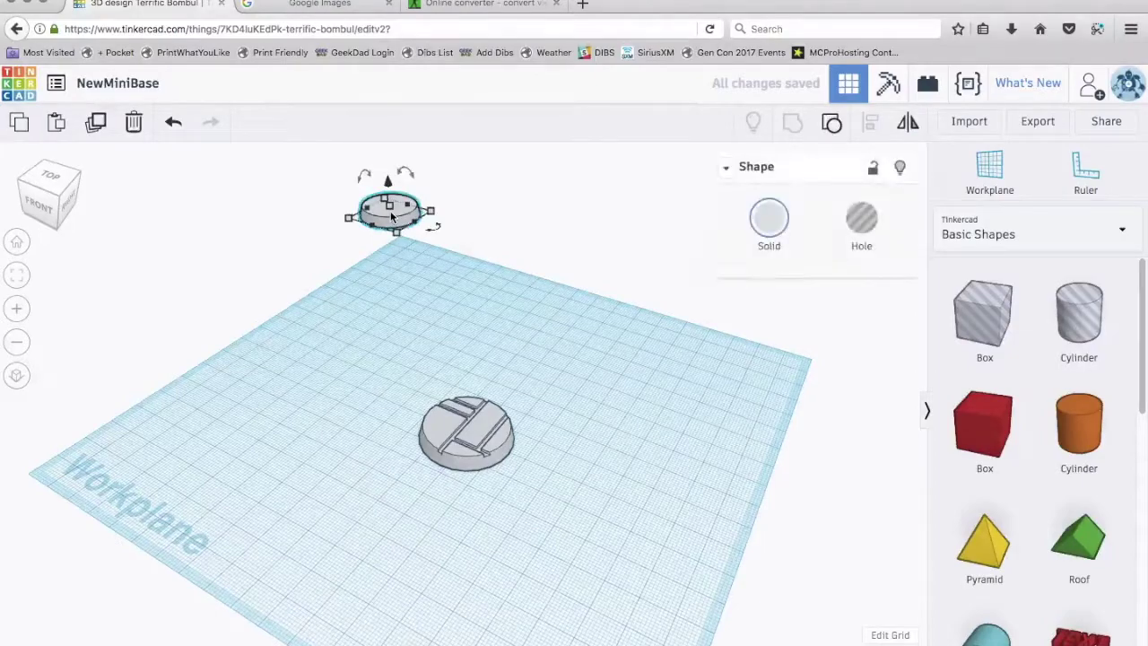
{"action": "key", "text": "ctrl+d"}
{"action": "left_click_drag", "start_coordinate": [392, 216], "coordinate": [311, 491]}
{"action": "left_click_drag", "start_coordinate": [478, 435], "coordinate": [727, 391]}
{"action": "left_click_drag", "start_coordinate": [305, 444], "coordinate": [413, 474]}
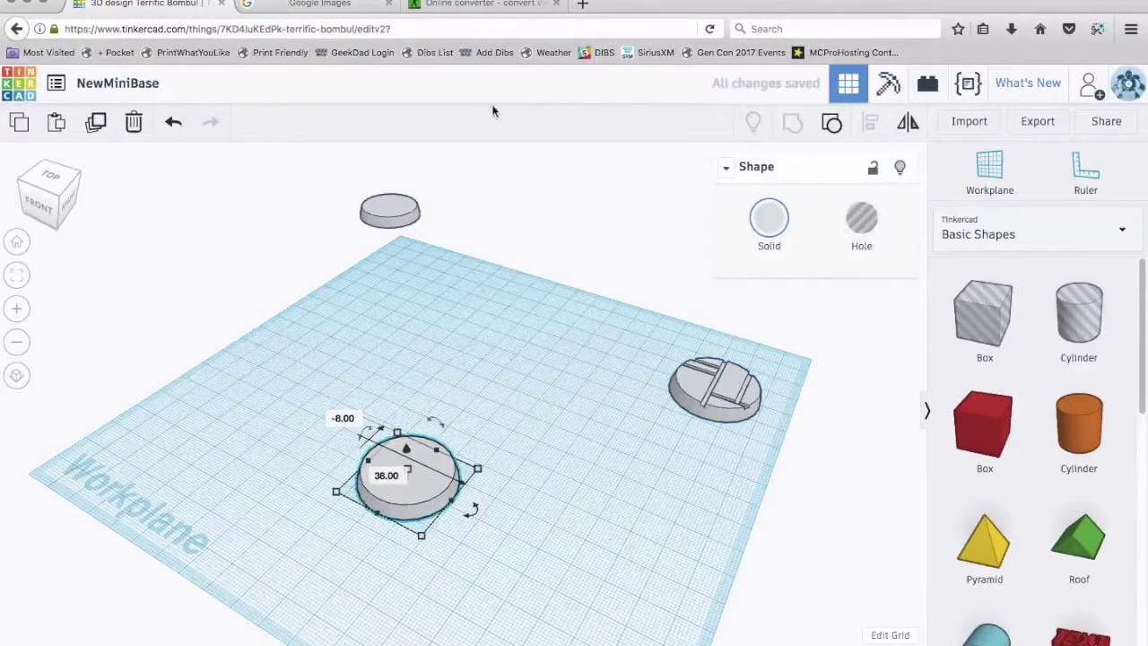
Step: Switch to Google Images, search for "cobblestone texture", and look through the pictures for a usable stone pattern
{"action": "left_click", "coordinate": [327, 4]}
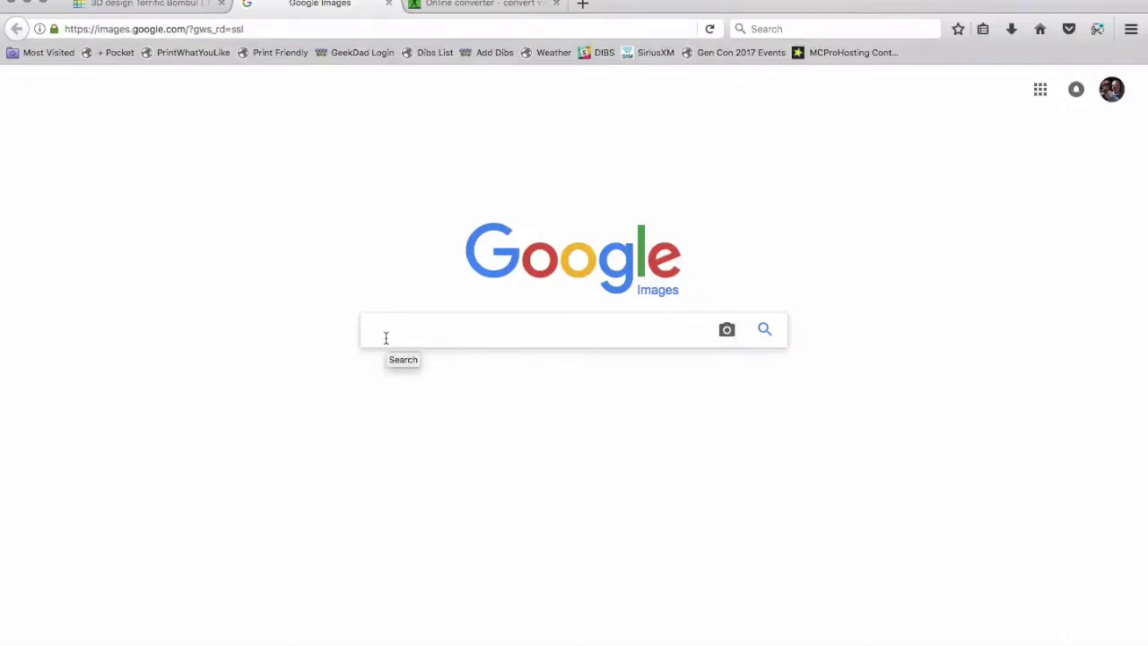
{"action": "type", "text": "cobblestone t"}
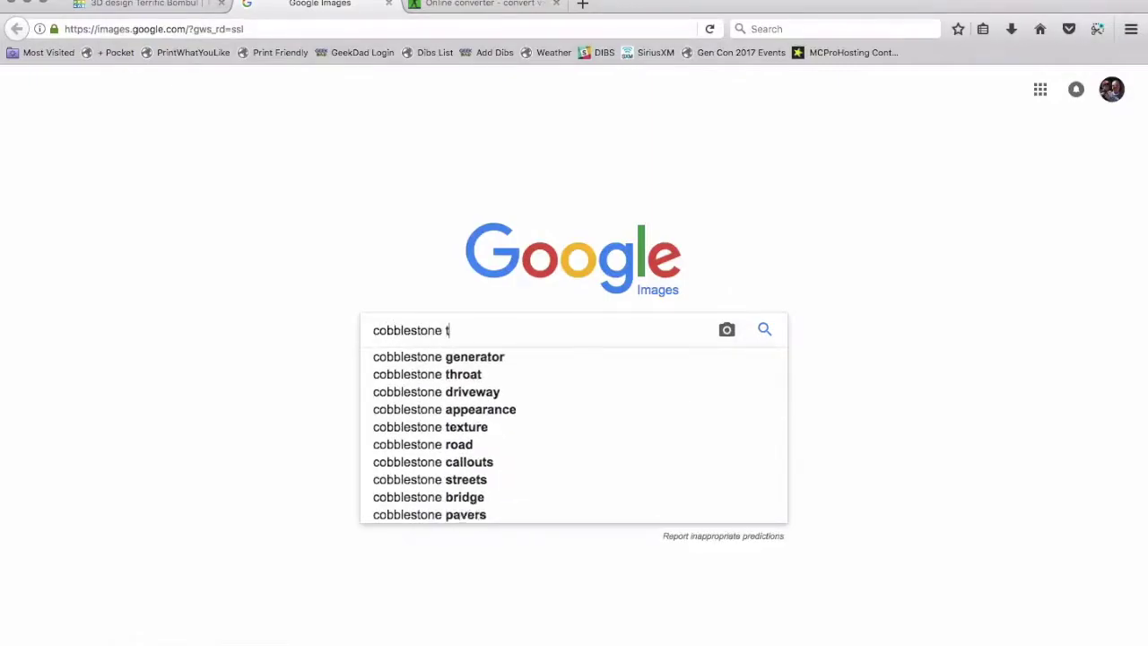
{"action": "type", "text": "exture"}
{"action": "key", "text": "Return"}
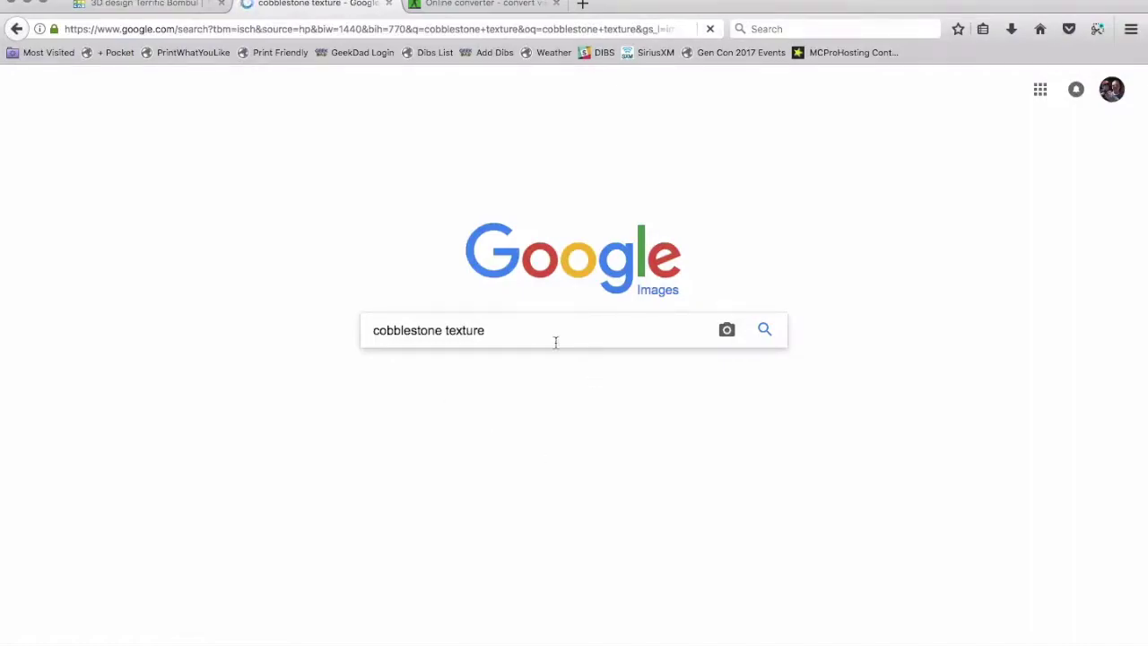
{"action": "scroll", "coordinate": [679, 539], "scroll_direction": "down", "scroll_amount": 10}
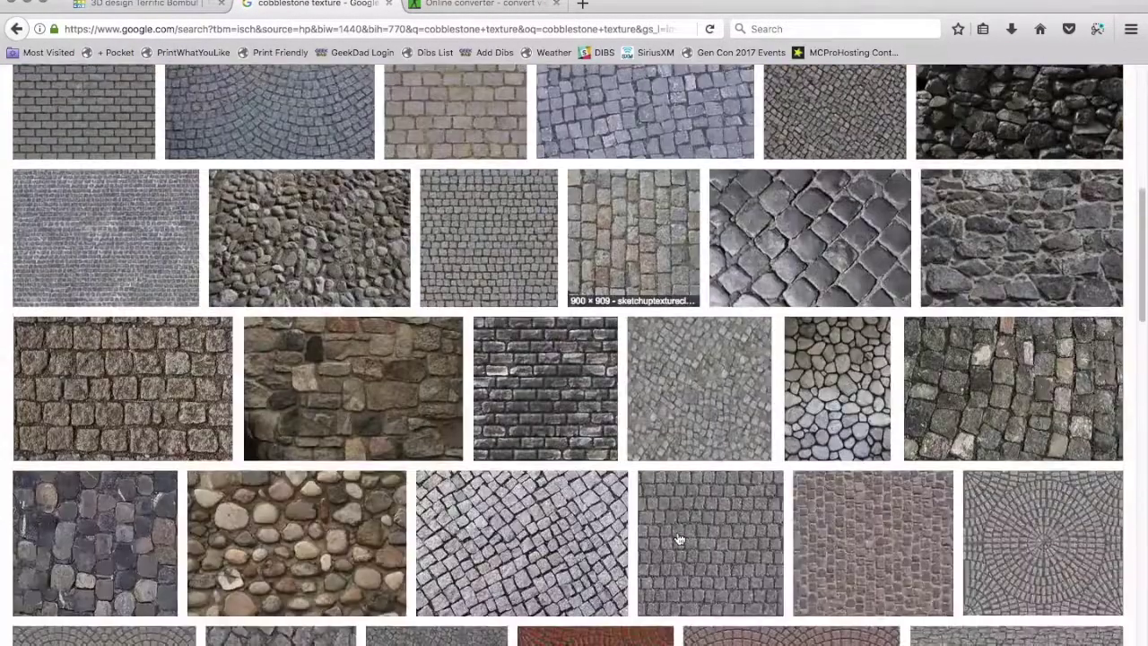
{"action": "scroll", "coordinate": [679, 539], "scroll_direction": "down", "scroll_amount": 10}
{"action": "scroll", "coordinate": [679, 538], "scroll_direction": "up", "scroll_amount": 9}
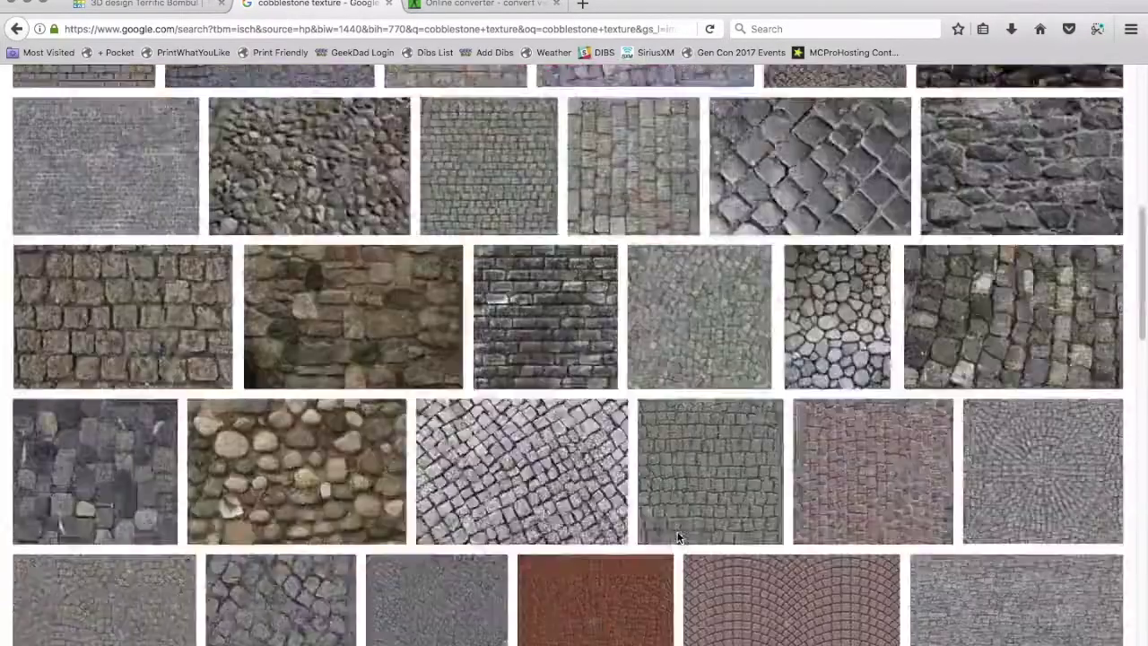
{"action": "scroll", "coordinate": [679, 538], "scroll_direction": "up", "scroll_amount": 11}
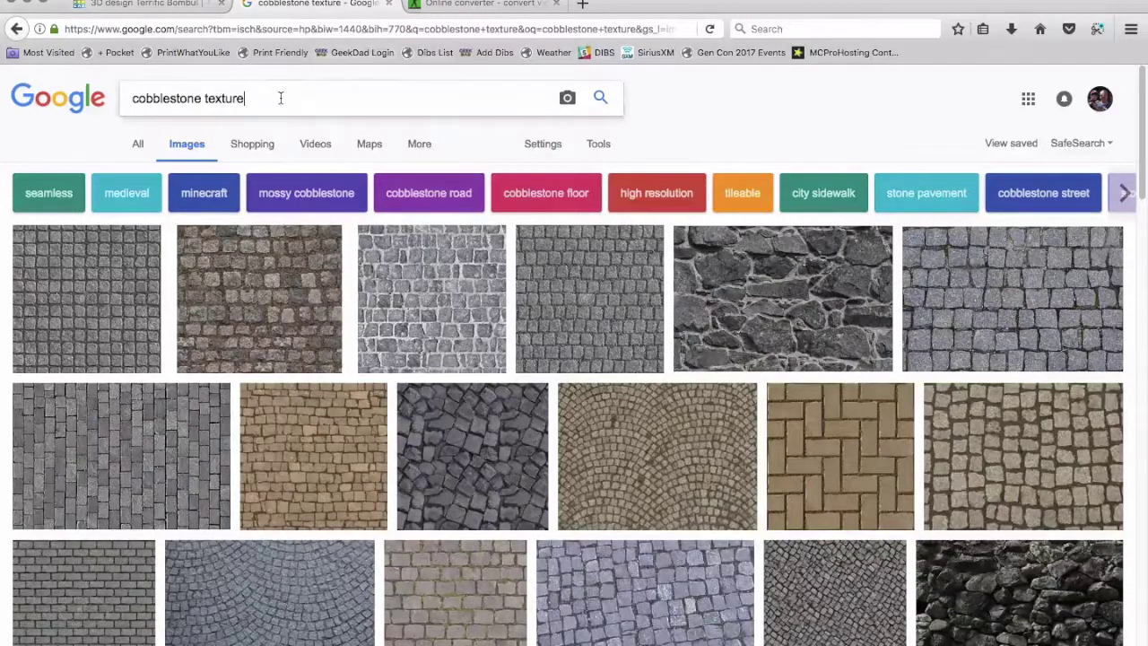
Step: Refine the image search to "cobblestone texture sketch" and look through the drawings for a clear black-and-white stone pattern
{"action": "type", "text": "sketch"}
{"action": "key", "text": "Return"}
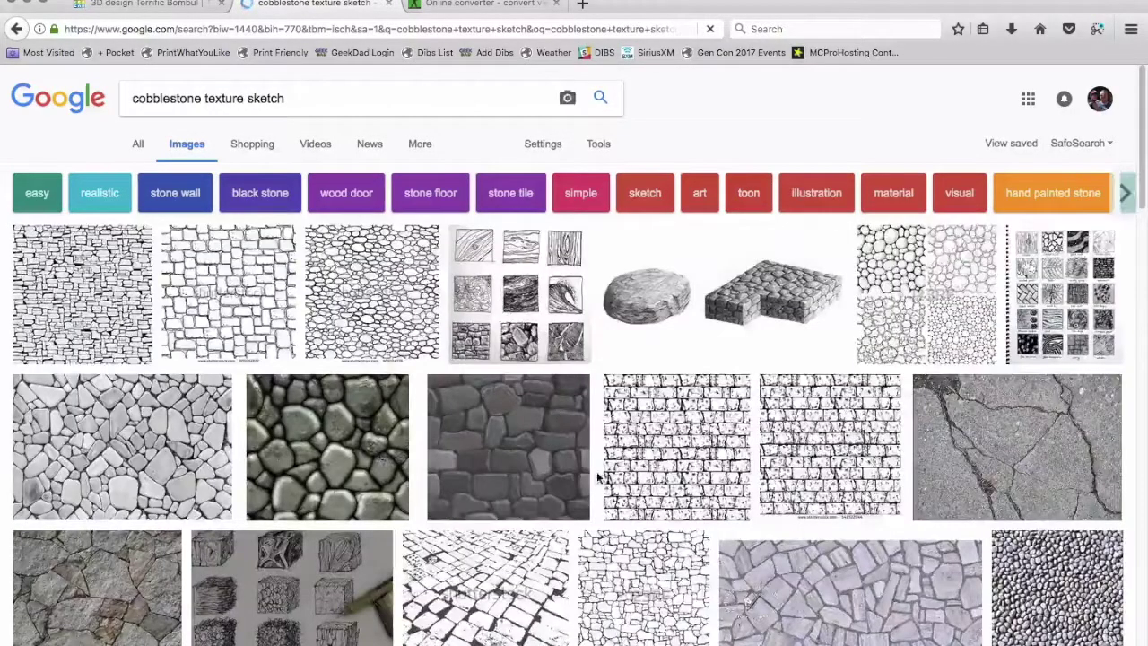
{"action": "scroll", "coordinate": [599, 476], "scroll_direction": "down", "scroll_amount": 2}
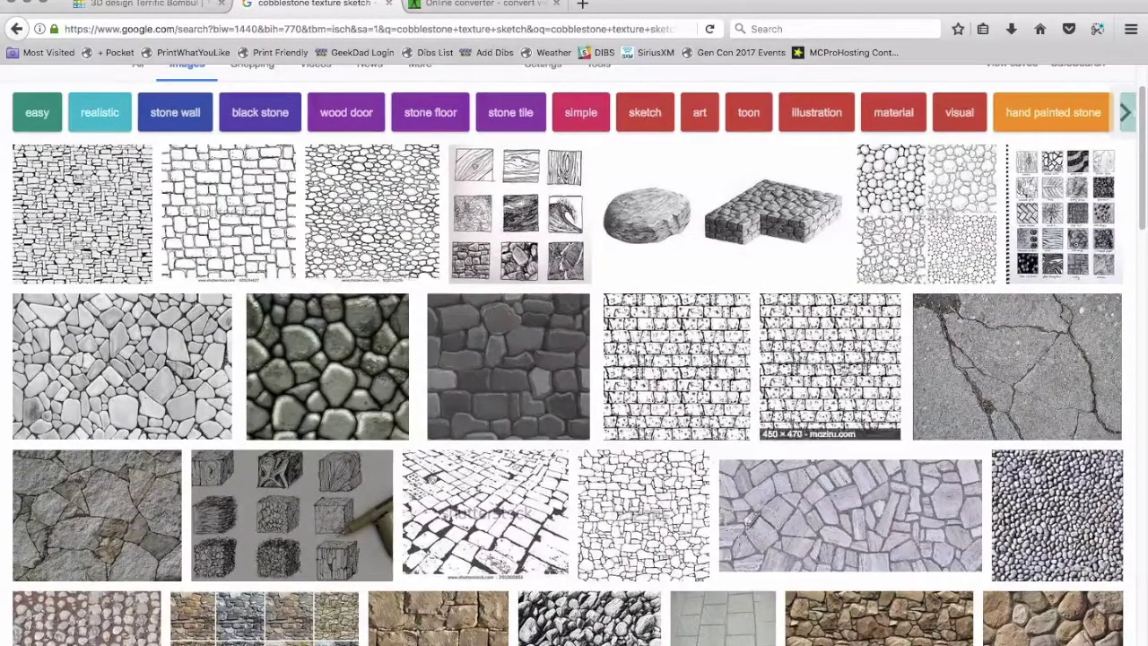
{"action": "scroll", "coordinate": [754, 482], "scroll_direction": "down", "scroll_amount": 2}
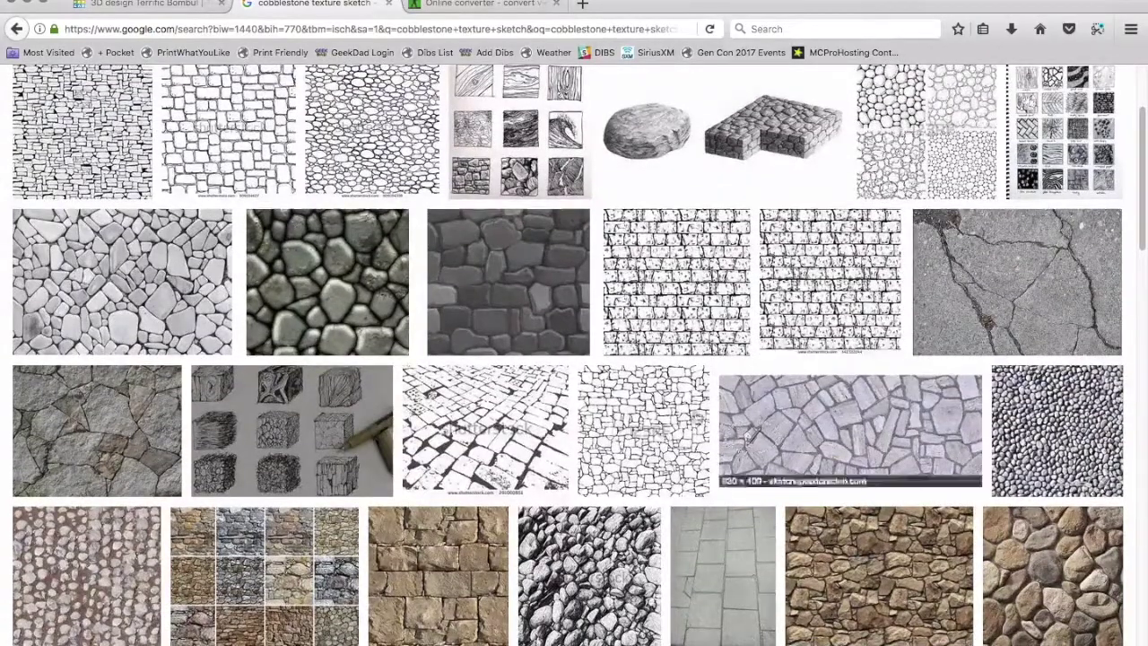
{"action": "scroll", "coordinate": [753, 482], "scroll_direction": "up", "scroll_amount": 2}
{"action": "scroll", "coordinate": [359, 404], "scroll_direction": "down", "scroll_amount": 10}
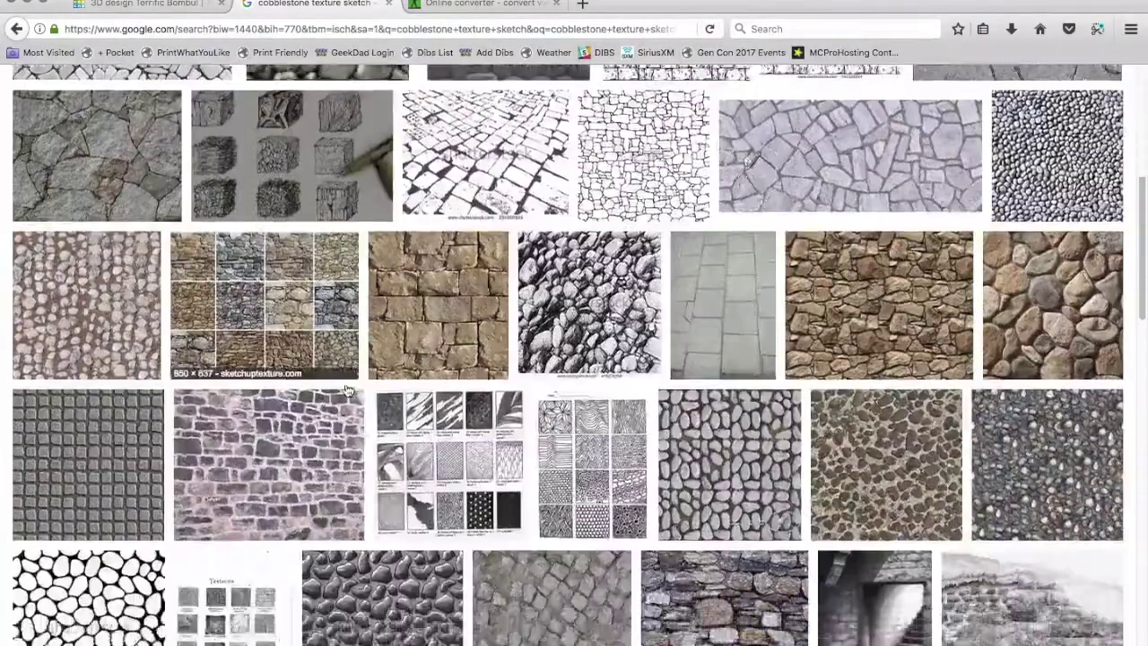
{"action": "scroll", "coordinate": [392, 443], "scroll_direction": "down", "scroll_amount": 2}
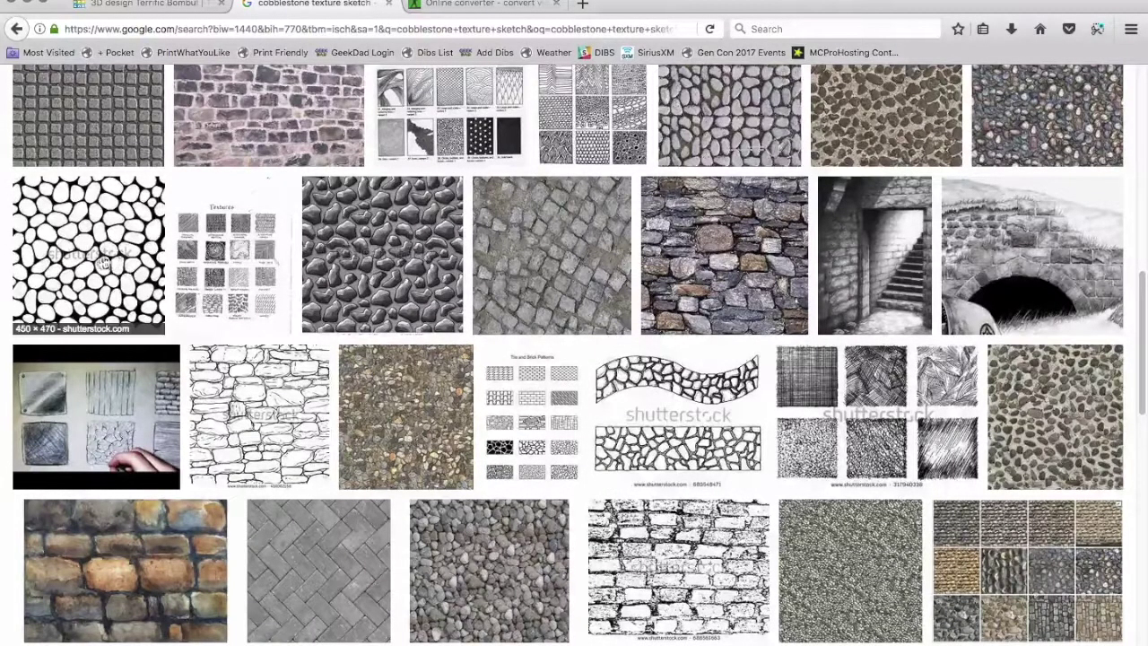
{"action": "scroll", "coordinate": [104, 263], "scroll_direction": "down", "scroll_amount": 2}
{"action": "scroll", "coordinate": [703, 485], "scroll_direction": "down", "scroll_amount": 4}
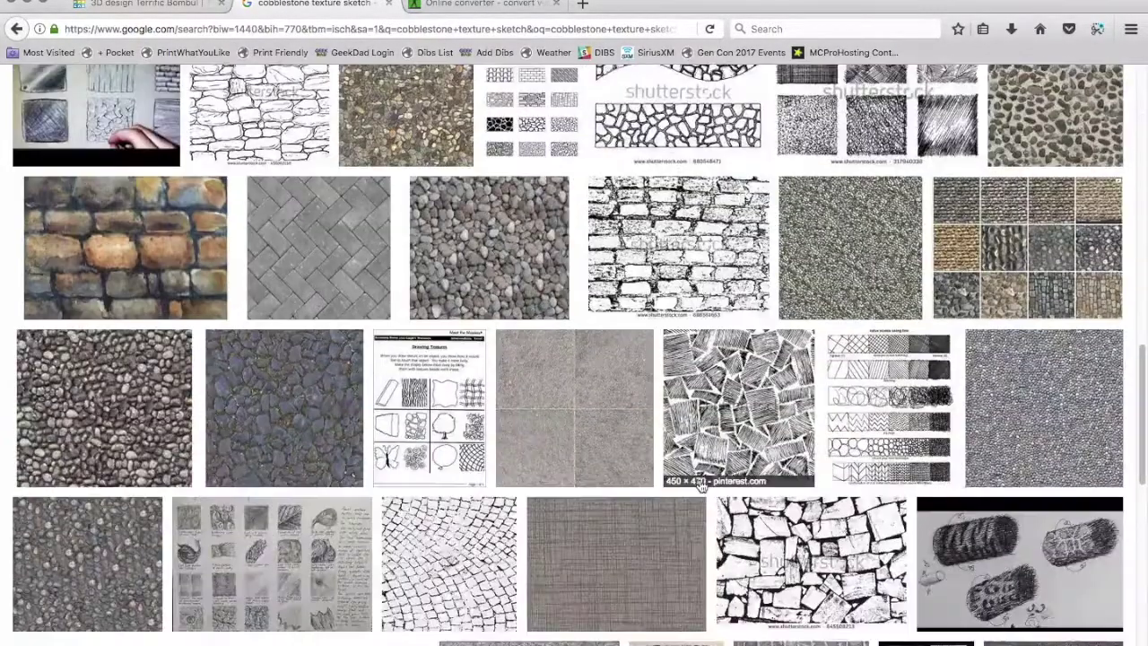
{"action": "scroll", "coordinate": [702, 485], "scroll_direction": "down", "scroll_amount": 10}
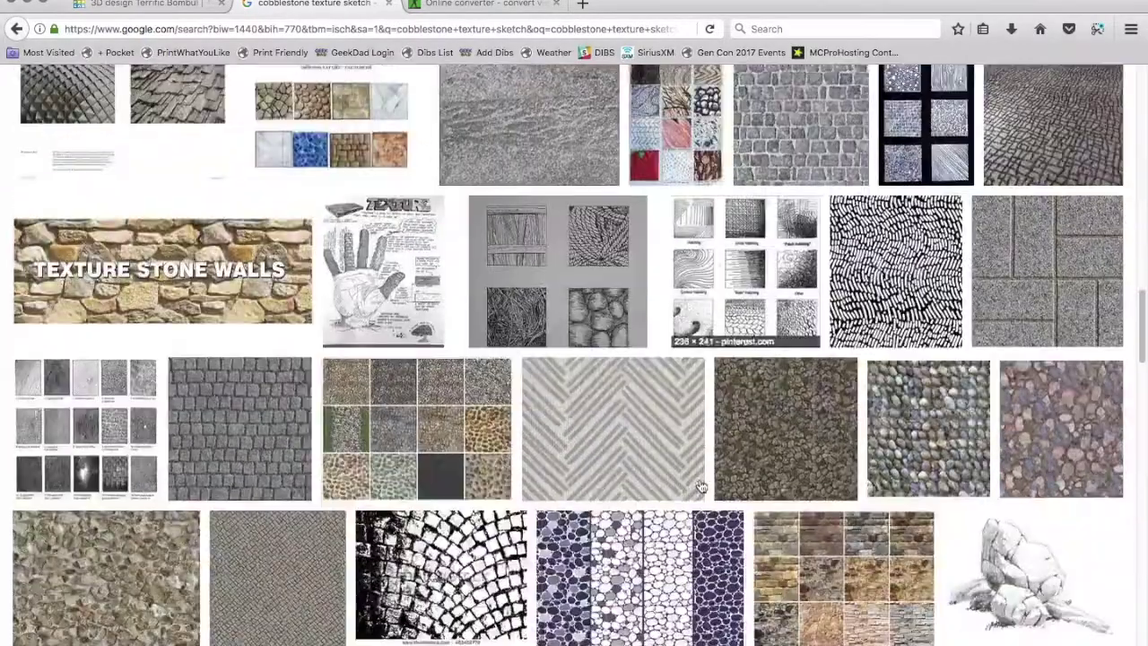
{"action": "scroll", "coordinate": [735, 348], "scroll_direction": "down", "scroll_amount": 5}
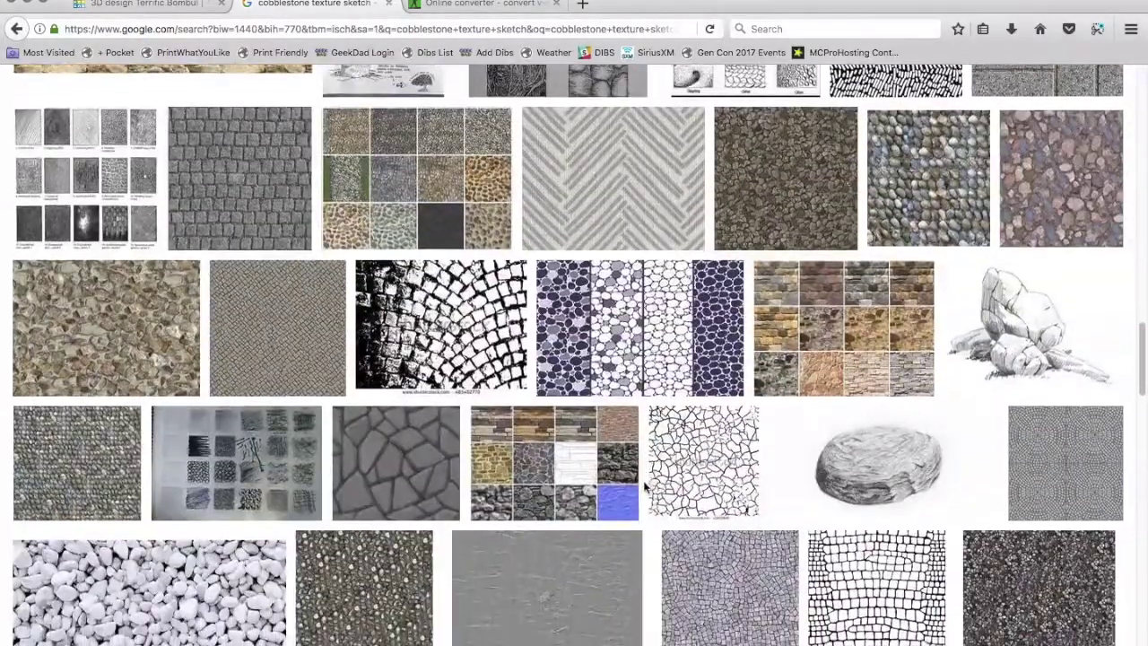
{"action": "scroll", "coordinate": [644, 487], "scroll_direction": "down", "scroll_amount": 1}
{"action": "scroll", "coordinate": [645, 486], "scroll_direction": "down", "scroll_amount": 1}
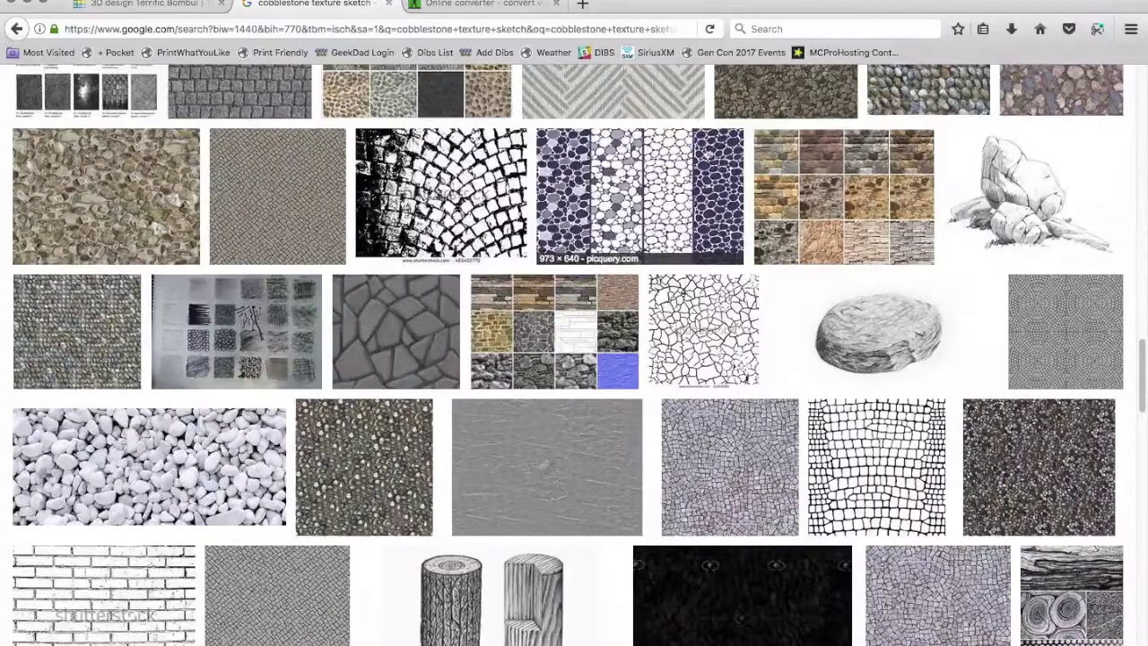
Step: Open the four-strip cobblestone drawing and take a screenshot of only its plain white-stone strip
{"action": "left_click", "coordinate": [696, 159]}
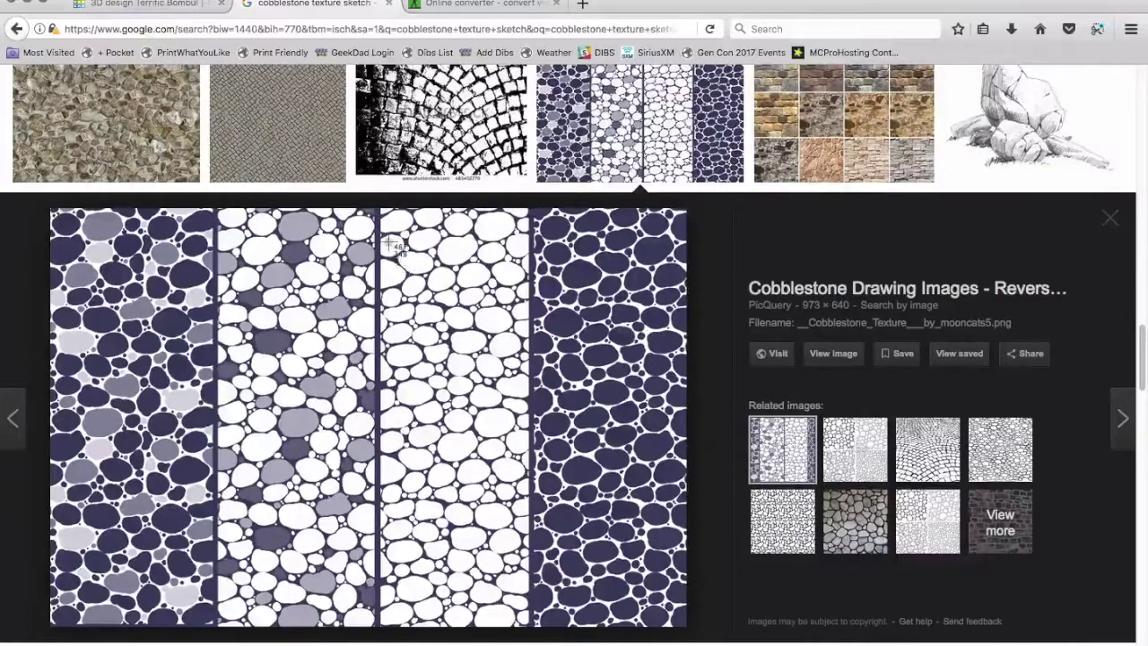
{"action": "left_click_drag", "start_coordinate": [382, 224], "coordinate": [527, 601]}
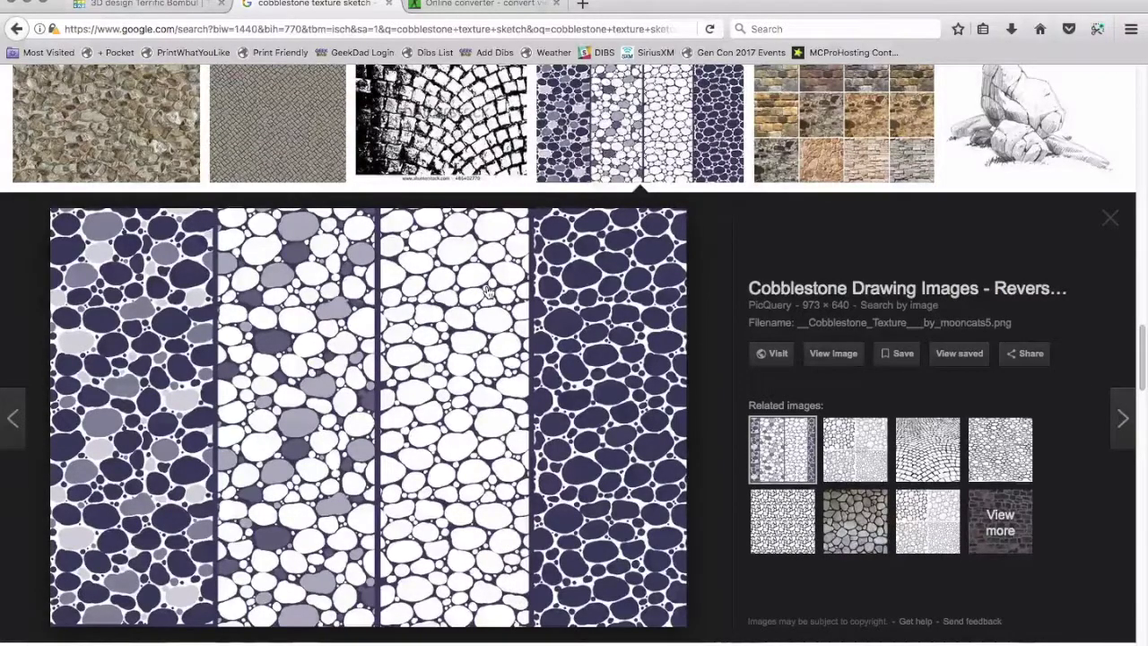
{"action": "key", "text": "XF86AudioRaiseVolume"}
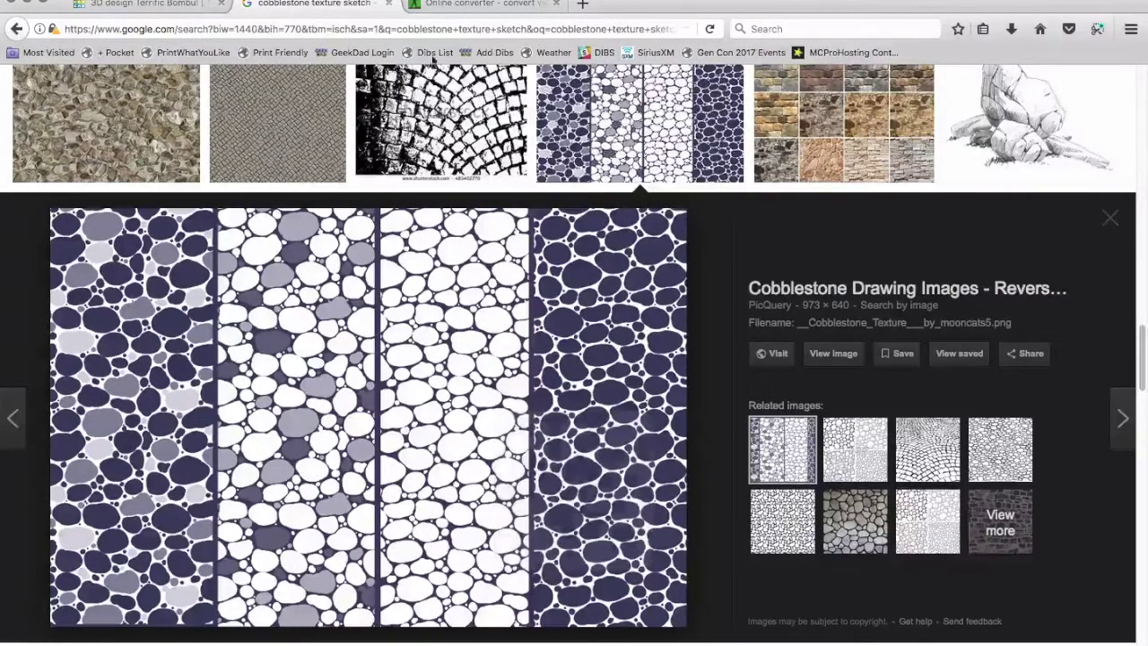
Step: Switch to online-convert.com and choose SVG as the image converter's target format
{"action": "left_click", "coordinate": [440, 4]}
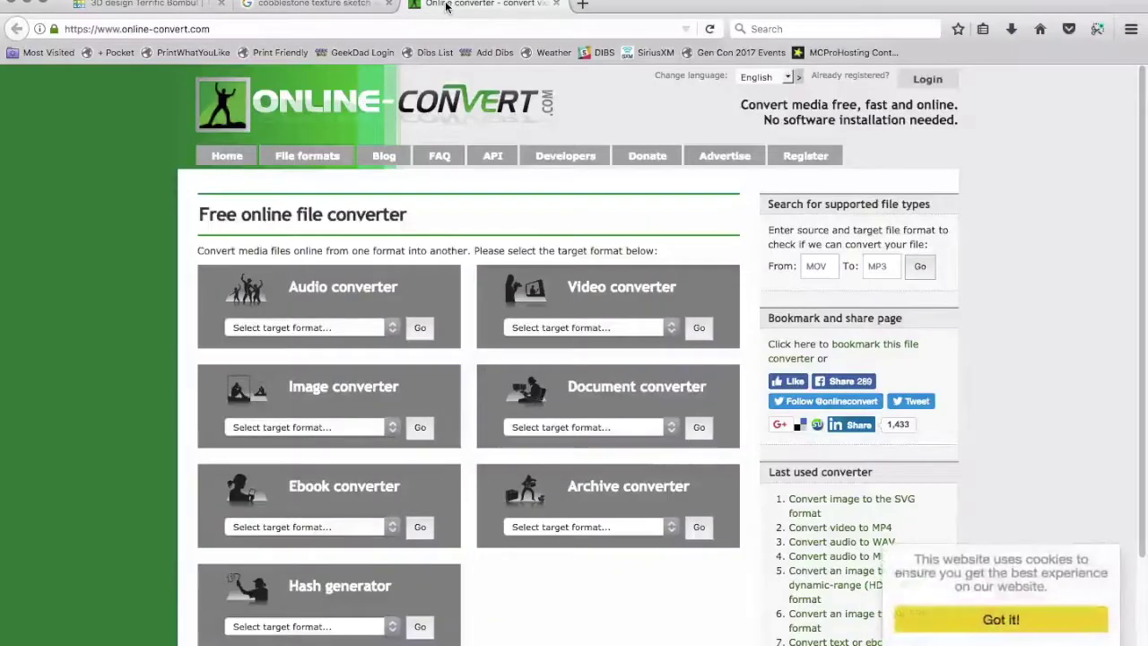
{"action": "left_click", "coordinate": [391, 430]}
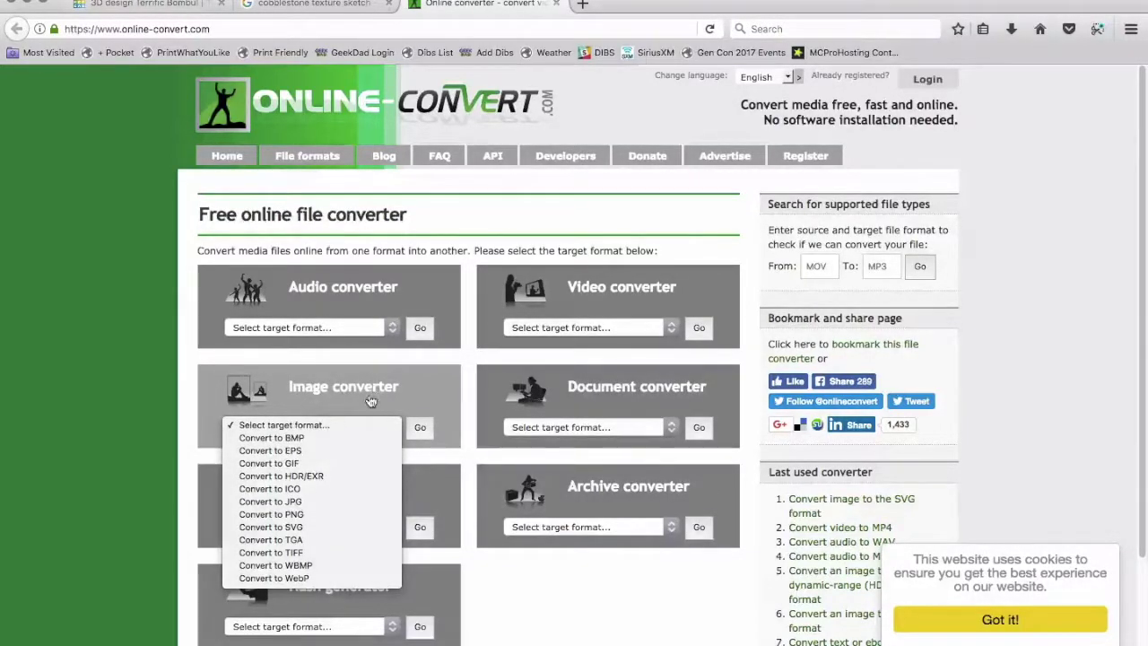
{"action": "left_click", "coordinate": [295, 528]}
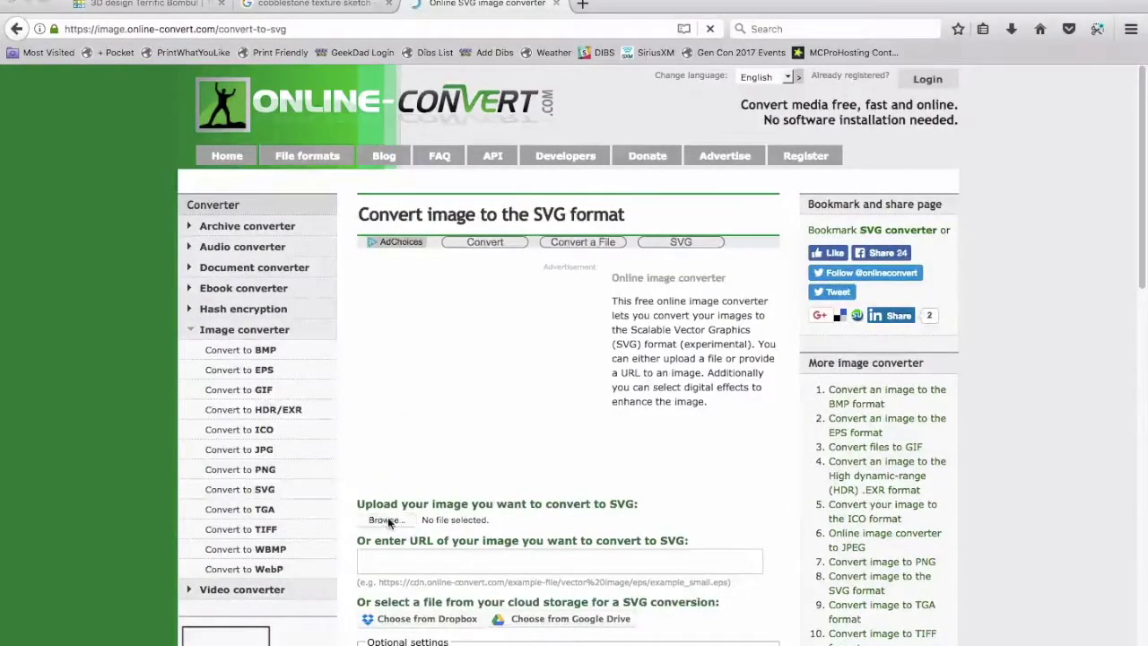
Step: Select the cobblestone image "Screen Shot 2017-10-09 at 11.11.43 AM.png" from the Desktop as the file to convert
{"action": "left_click", "coordinate": [384, 521]}
{"action": "scroll", "coordinate": [565, 404], "scroll_direction": "down", "scroll_amount": 5}
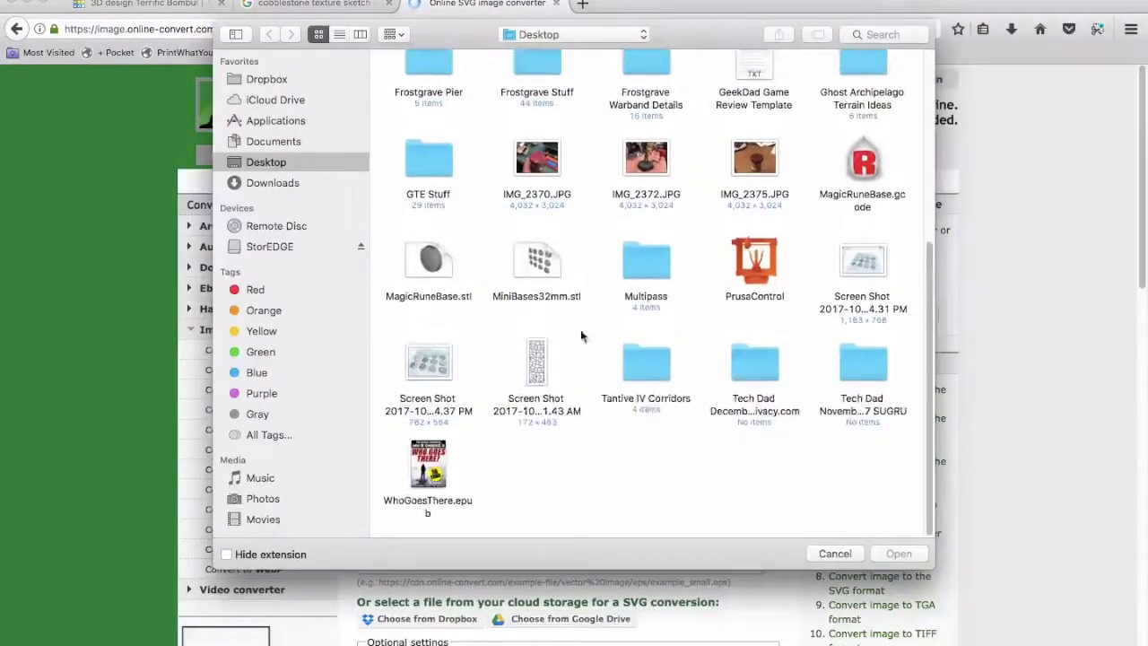
{"action": "left_click", "coordinate": [536, 363]}
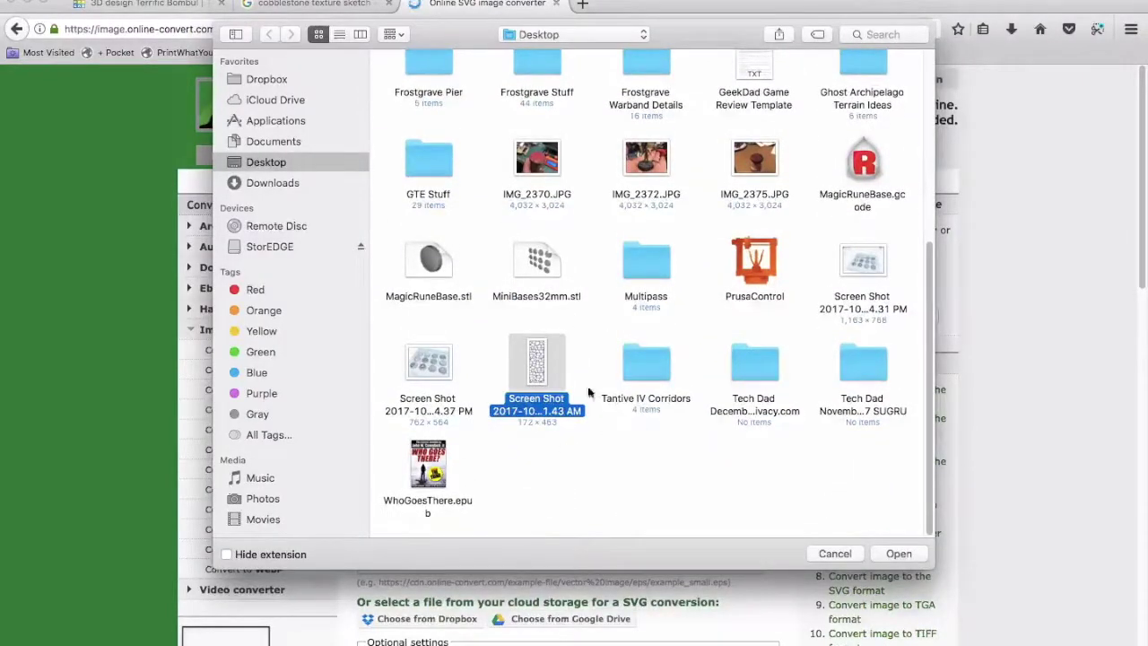
{"action": "left_click", "coordinate": [898, 554]}
Step: Set the conversion color to Monochrome and convert the cobblestone image to SVG
{"action": "scroll", "coordinate": [650, 578], "scroll_direction": "down", "scroll_amount": 3}
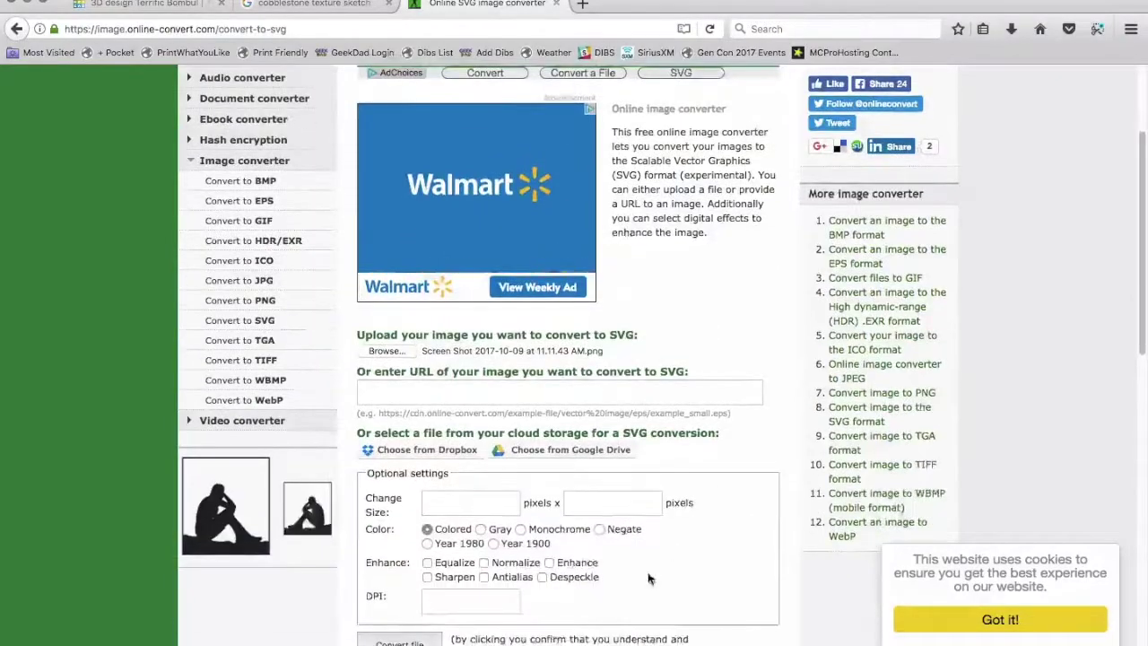
{"action": "left_click", "coordinate": [521, 438]}
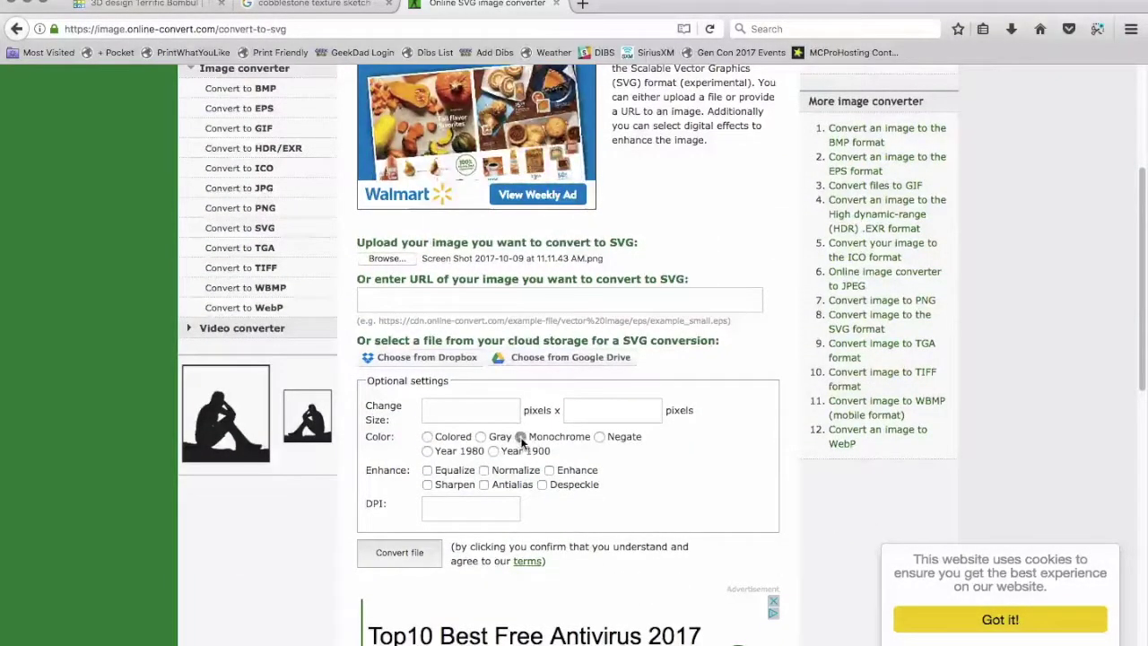
{"action": "left_click", "coordinate": [409, 552]}
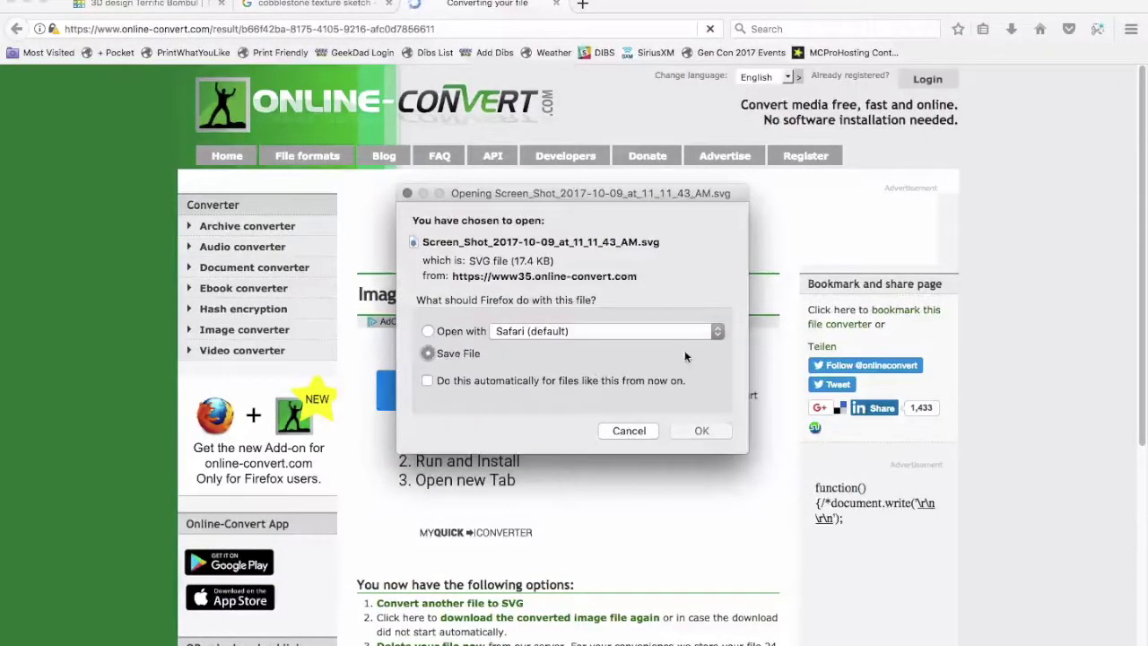
Step: Save the converted SVG file, check that it is among the downloads, and switch back to the Tinkercad design
{"action": "left_click", "coordinate": [701, 431]}
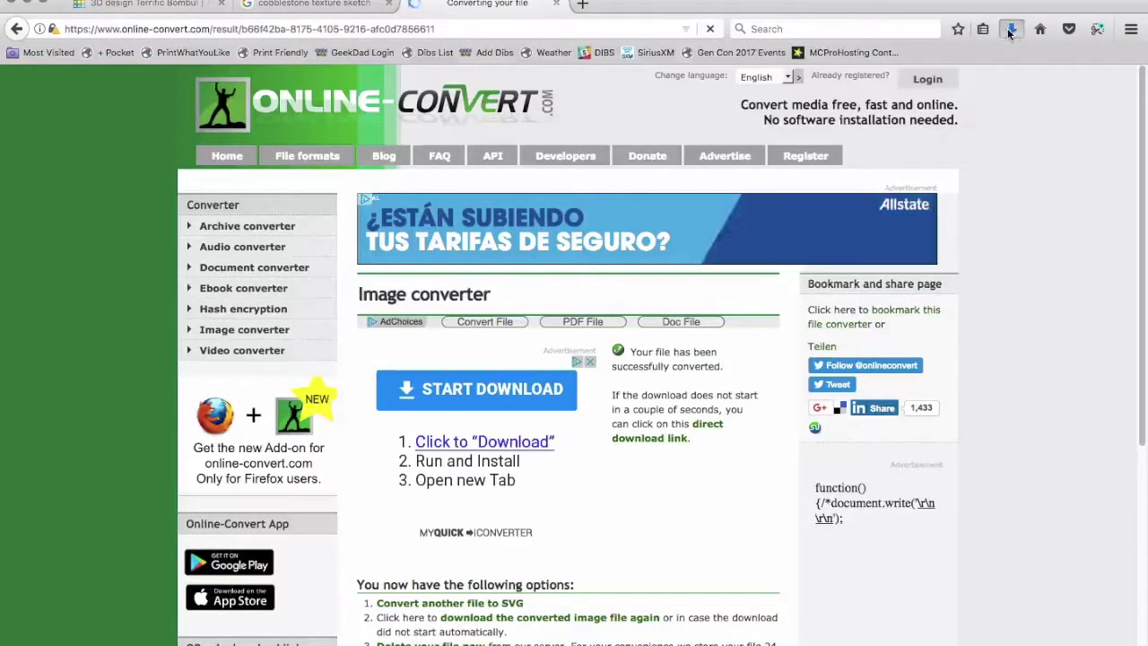
{"action": "left_click", "coordinate": [1013, 30]}
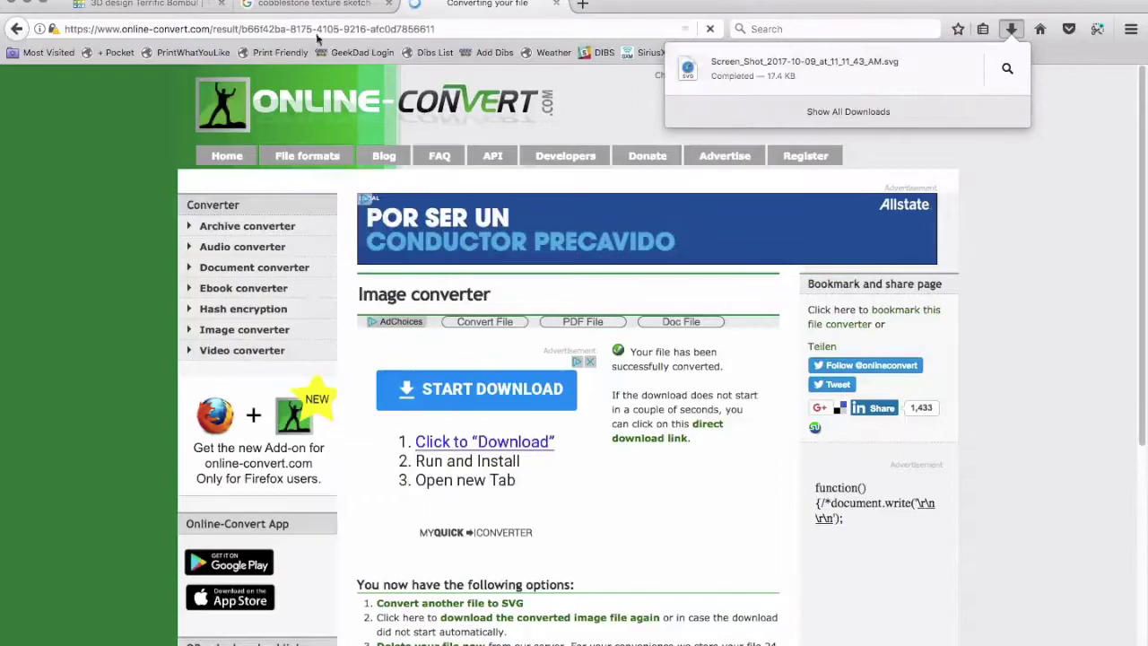
{"action": "left_click", "coordinate": [150, 4]}
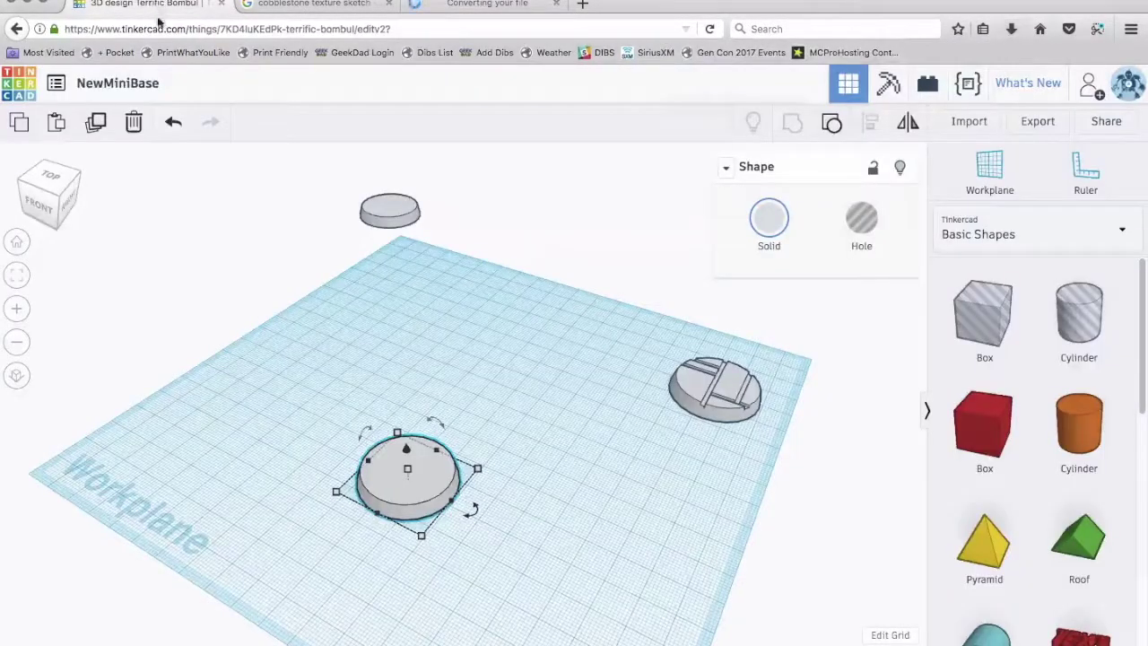
Step: Import the converted cobblestone SVG from the Downloads folder, centred on Artboard at scale 100
{"action": "left_click", "coordinate": [909, 362]}
{"action": "left_click", "coordinate": [976, 123]}
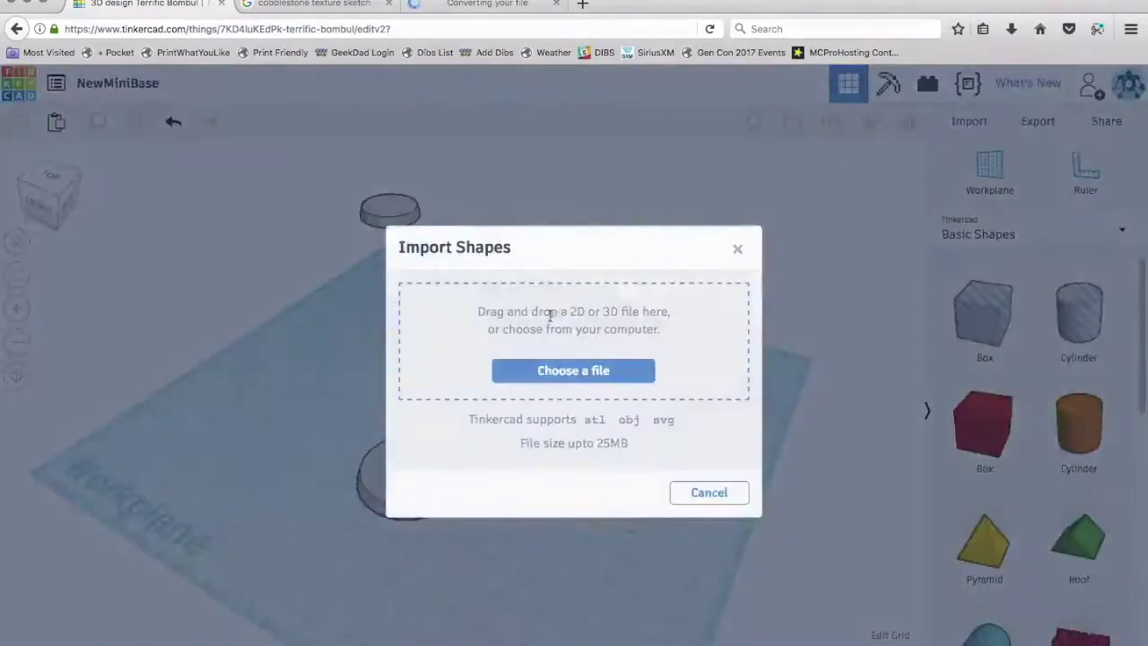
{"action": "left_click", "coordinate": [557, 370]}
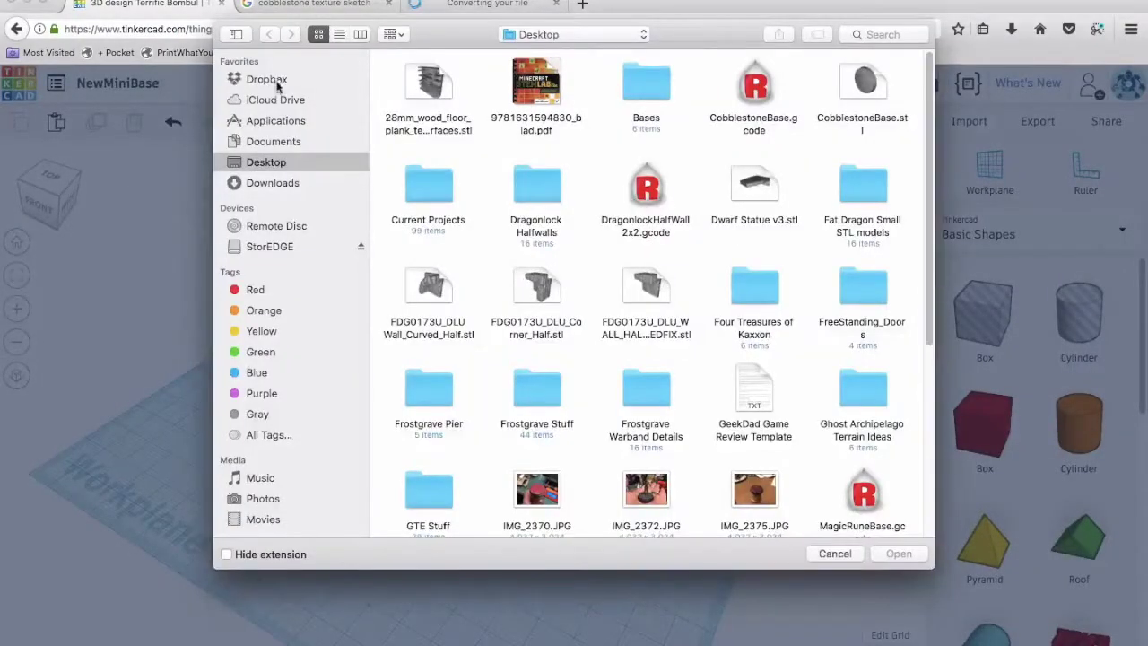
{"action": "left_click", "coordinate": [271, 182]}
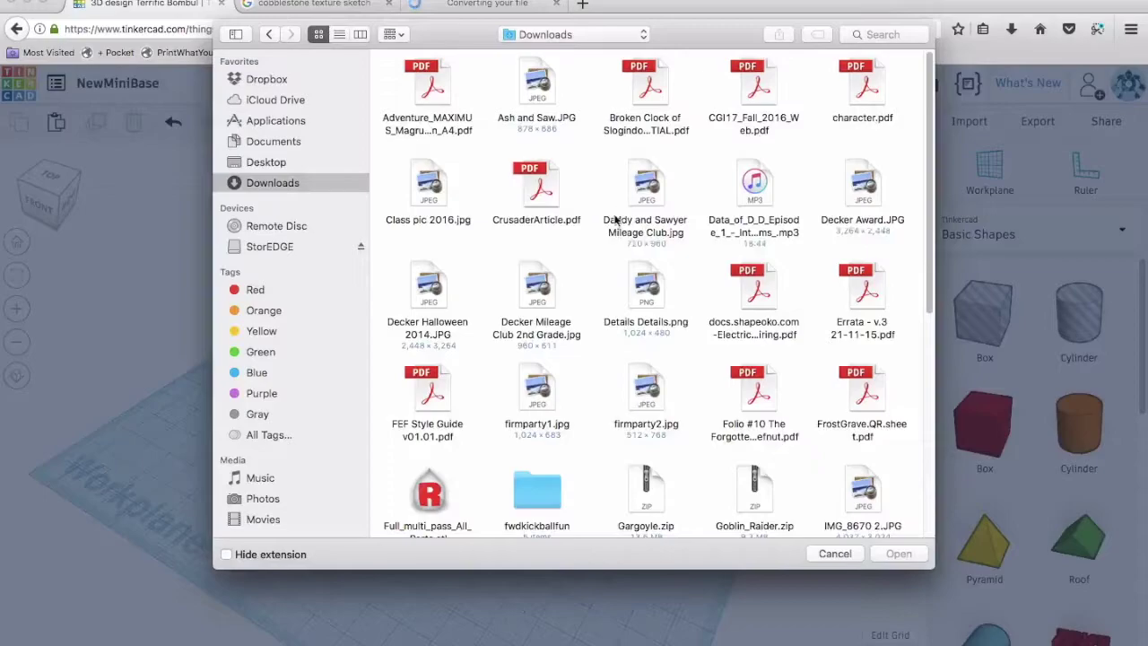
{"action": "left_click", "coordinate": [339, 34]}
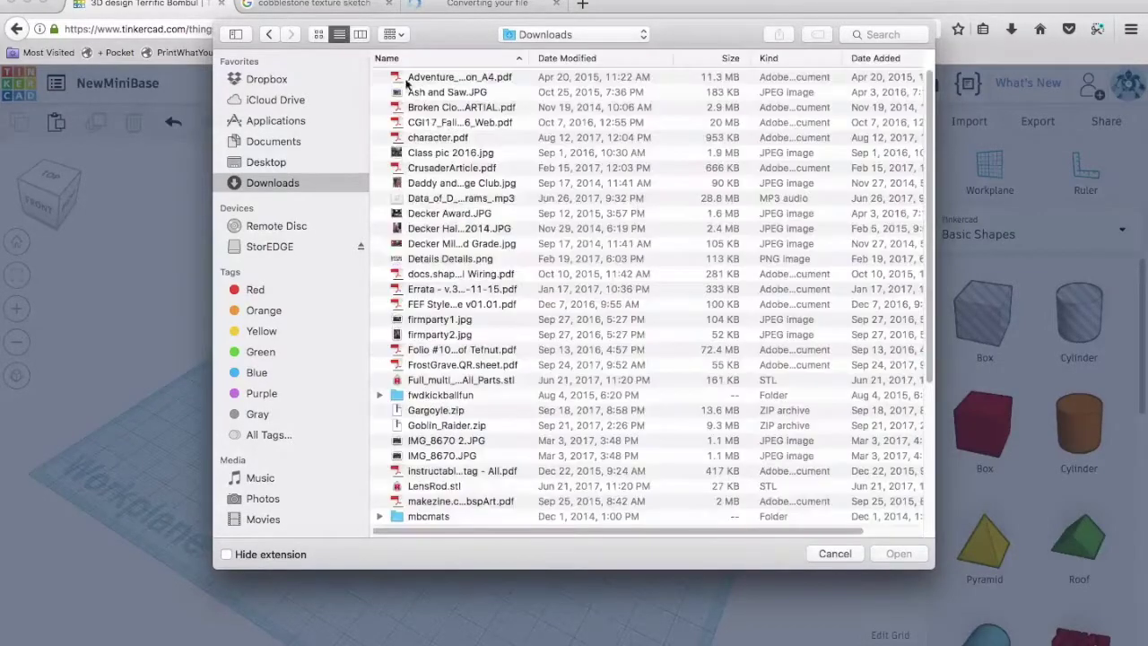
{"action": "left_click", "coordinate": [879, 58]}
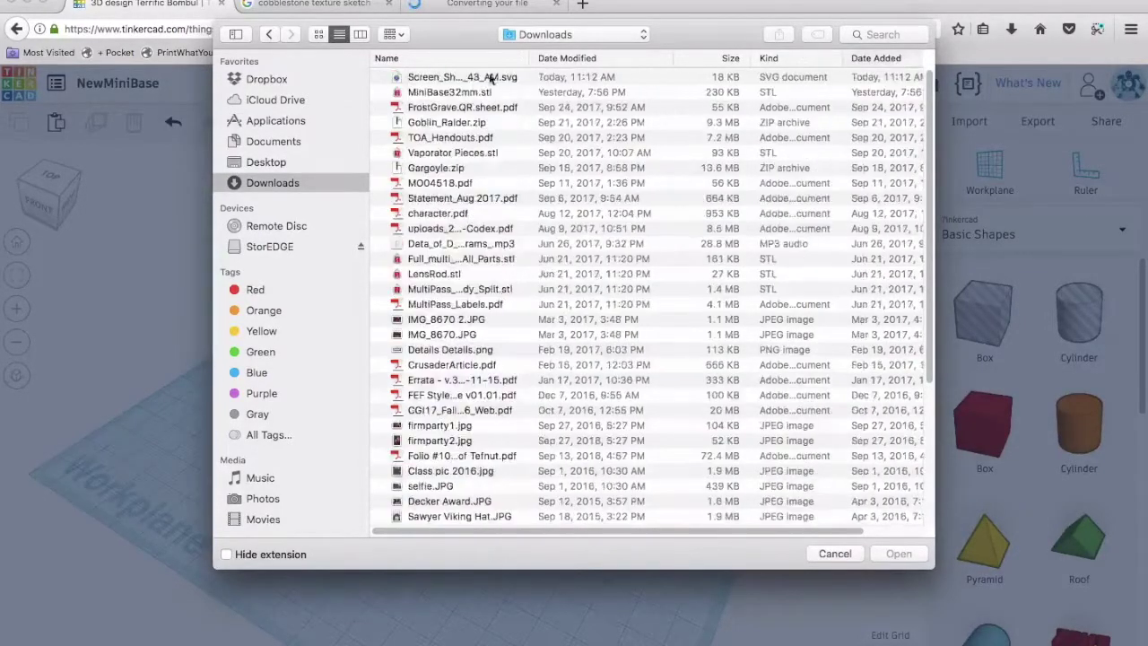
{"action": "left_click", "coordinate": [467, 79]}
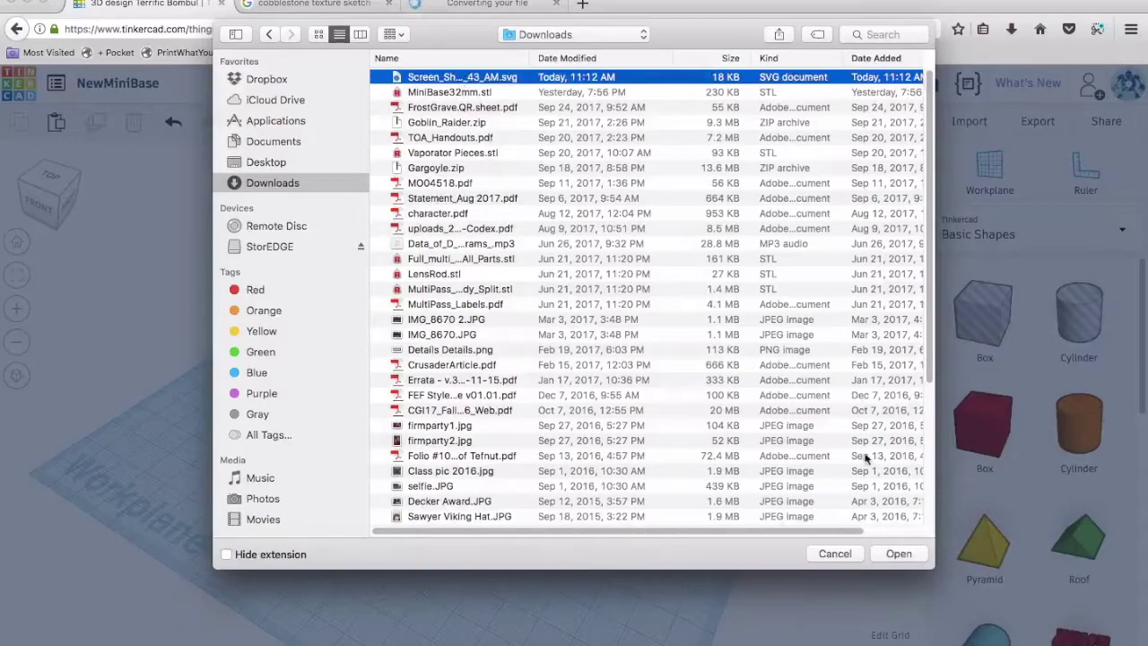
{"action": "left_click", "coordinate": [905, 554]}
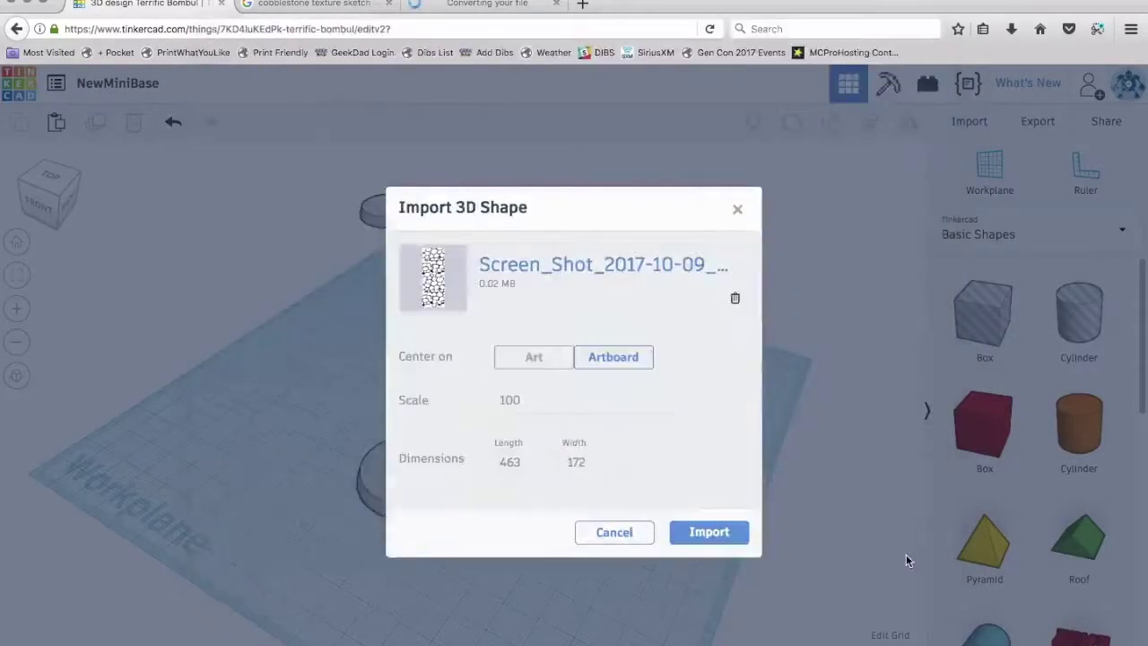
{"action": "left_click", "coordinate": [725, 539]}
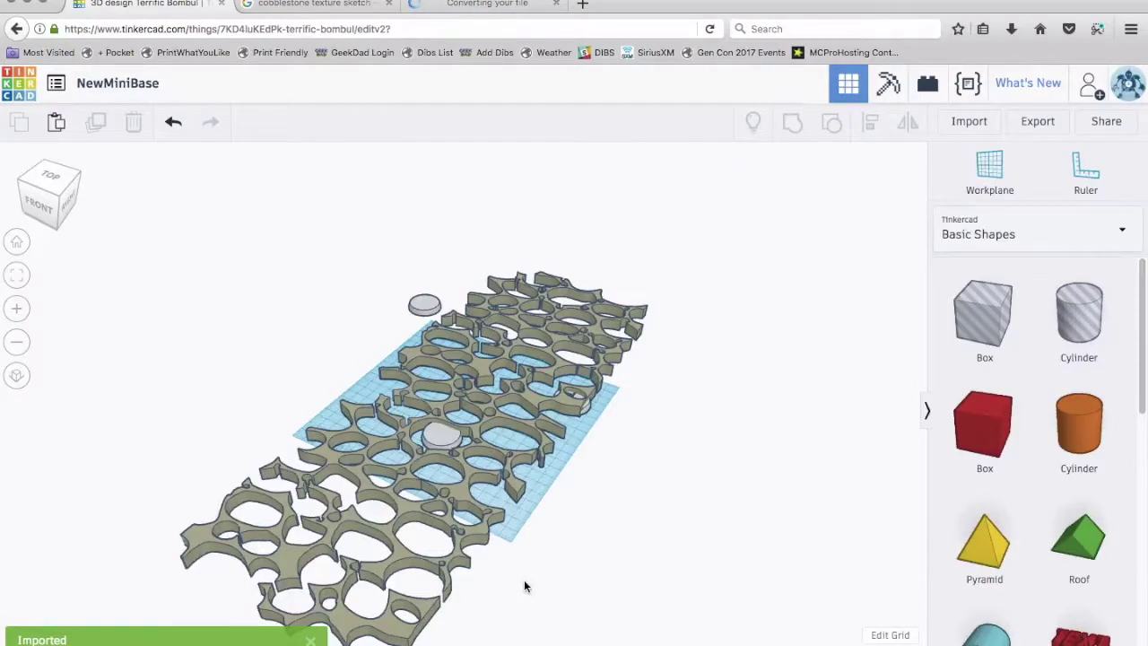
Step: Shrink the imported cobblestone pattern to a narrow strip and position it over the plain round base at the front
{"action": "right_click_drag", "start_coordinate": [526, 584], "coordinate": [547, 572]}
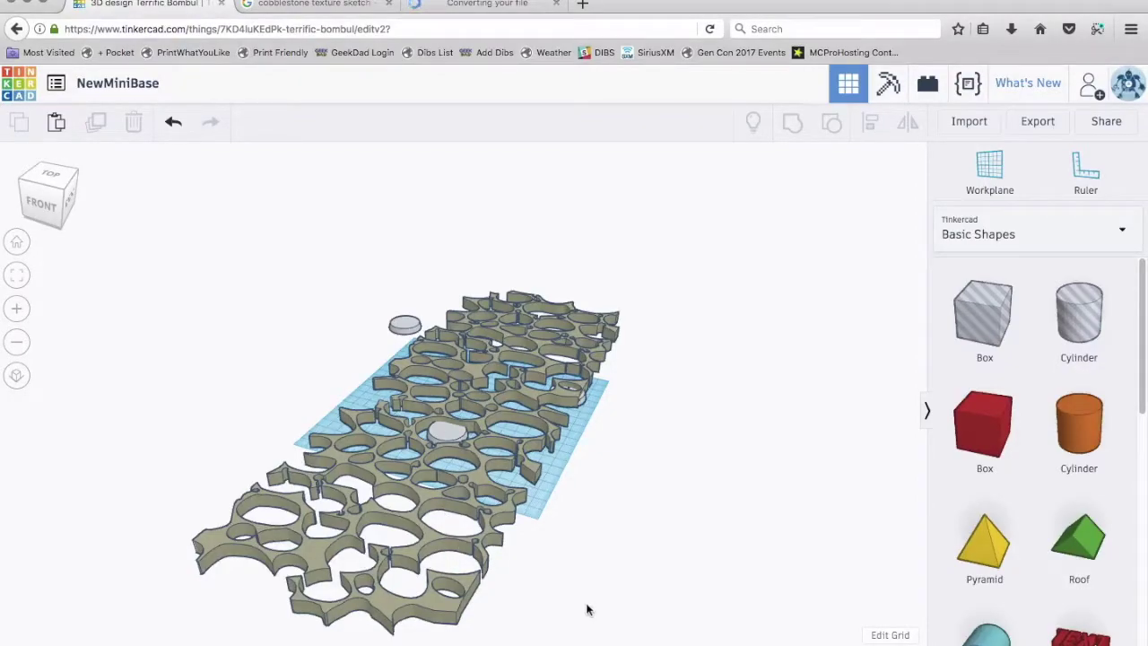
{"action": "left_click", "coordinate": [480, 481]}
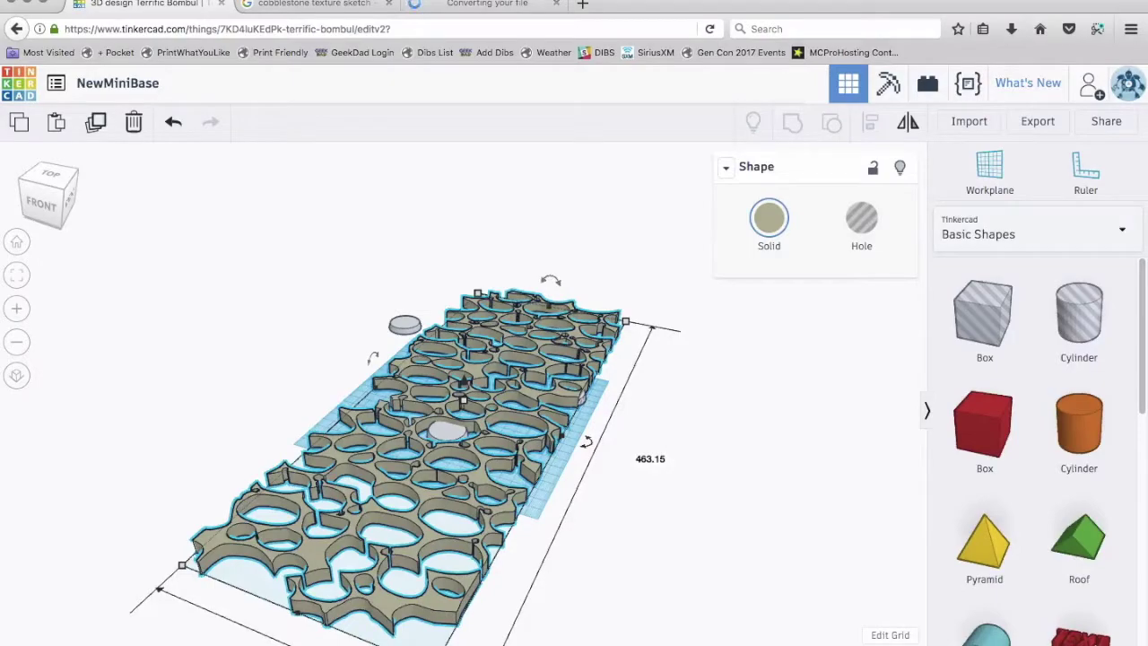
{"action": "left_click_drag", "start_coordinate": [440, 639], "coordinate": [453, 462]}
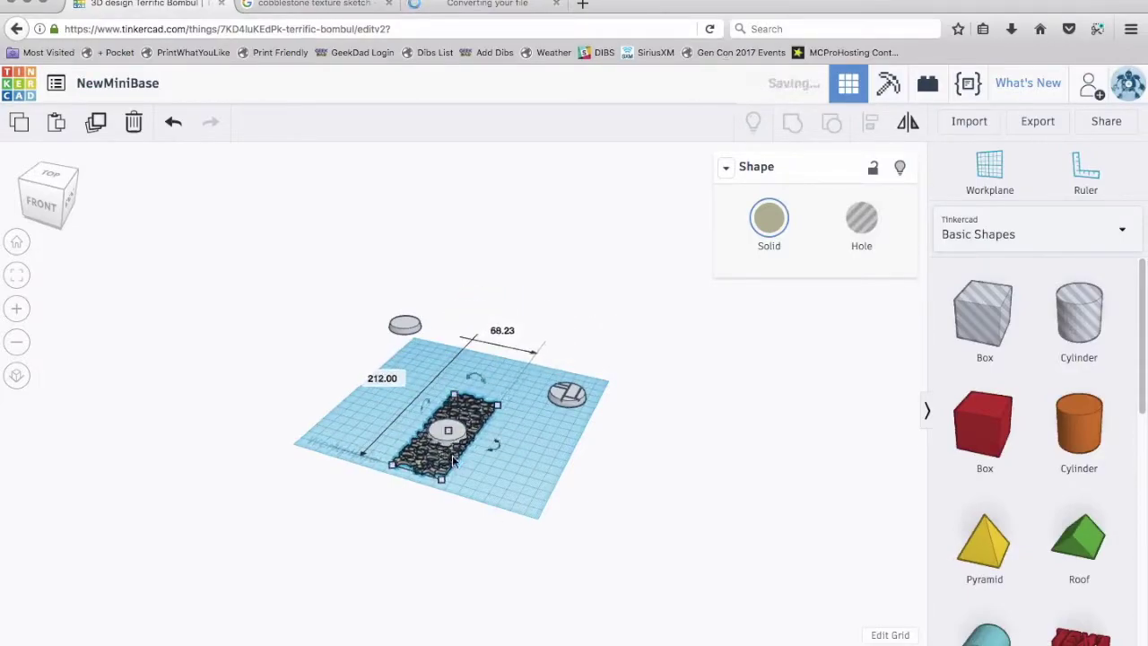
{"action": "scroll", "coordinate": [496, 507], "scroll_direction": "up", "scroll_amount": 5}
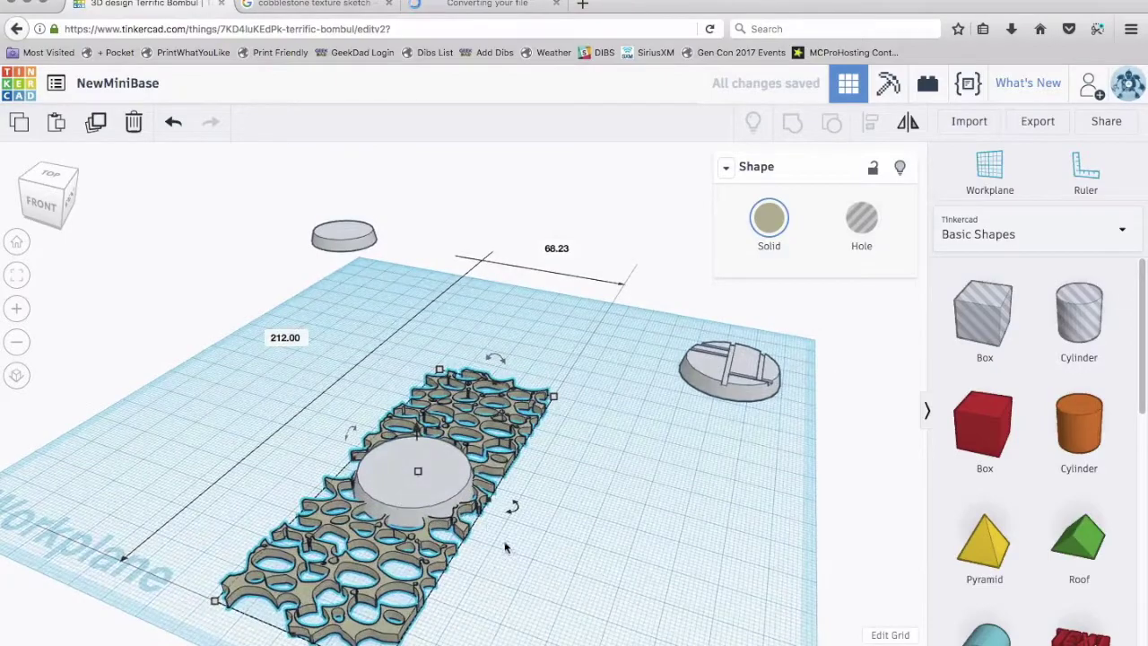
{"action": "right_click_drag", "start_coordinate": [513, 554], "coordinate": [556, 587]}
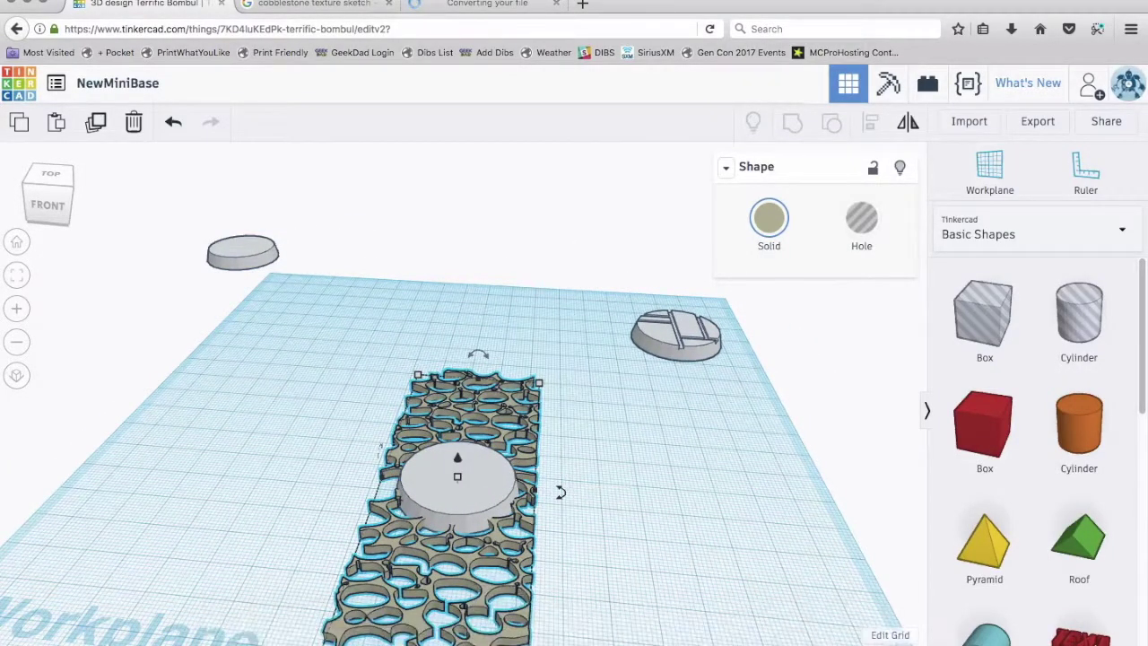
{"action": "left_click_drag", "start_coordinate": [534, 643], "coordinate": [484, 609]}
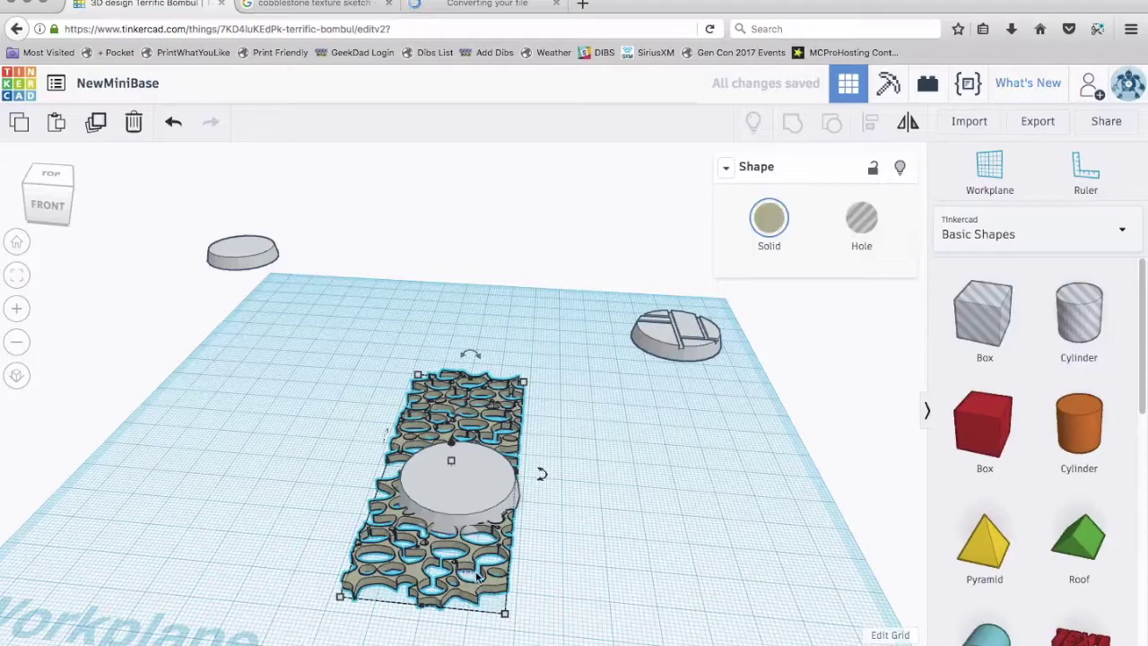
{"action": "left_click", "coordinate": [429, 580]}
{"action": "left_click_drag", "start_coordinate": [428, 580], "coordinate": [419, 580]}
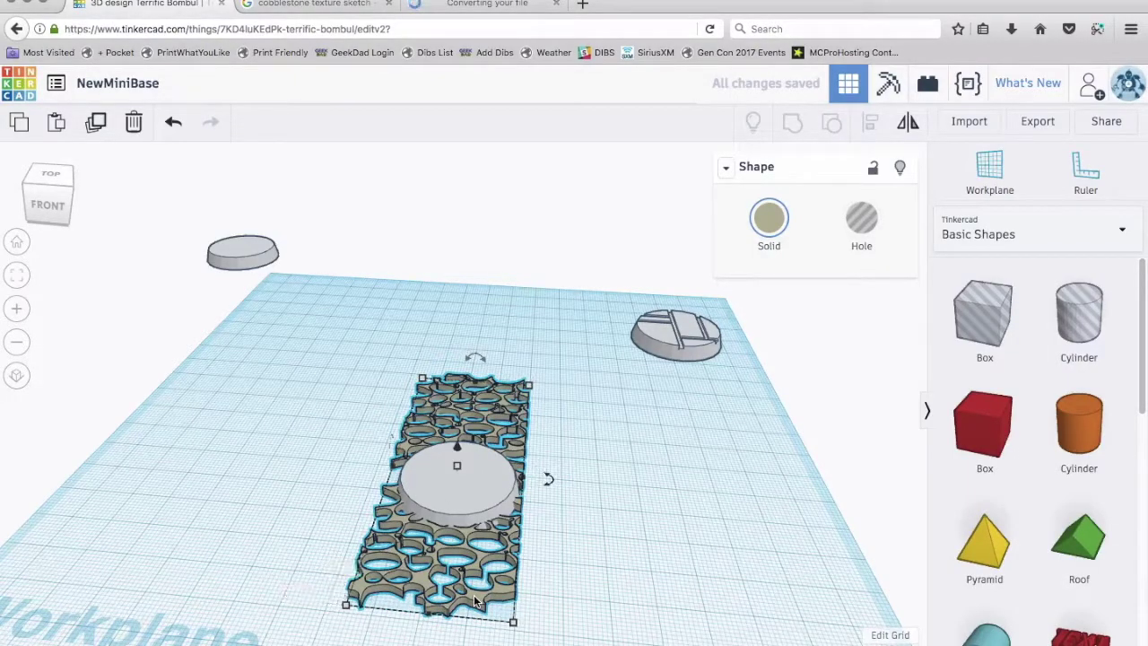
Step: Turn the cobblestone pattern into a hole and raise it 4 mm so it cuts only the base's top
{"action": "left_click", "coordinate": [864, 224]}
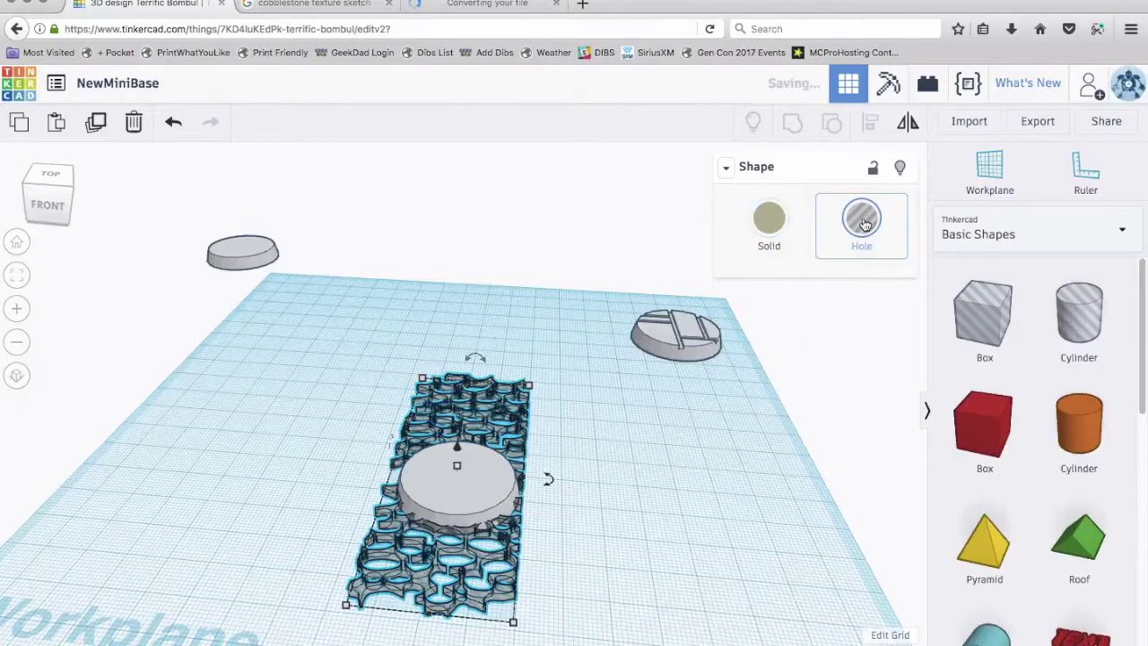
{"action": "right_click_drag", "start_coordinate": [531, 469], "coordinate": [437, 407]}
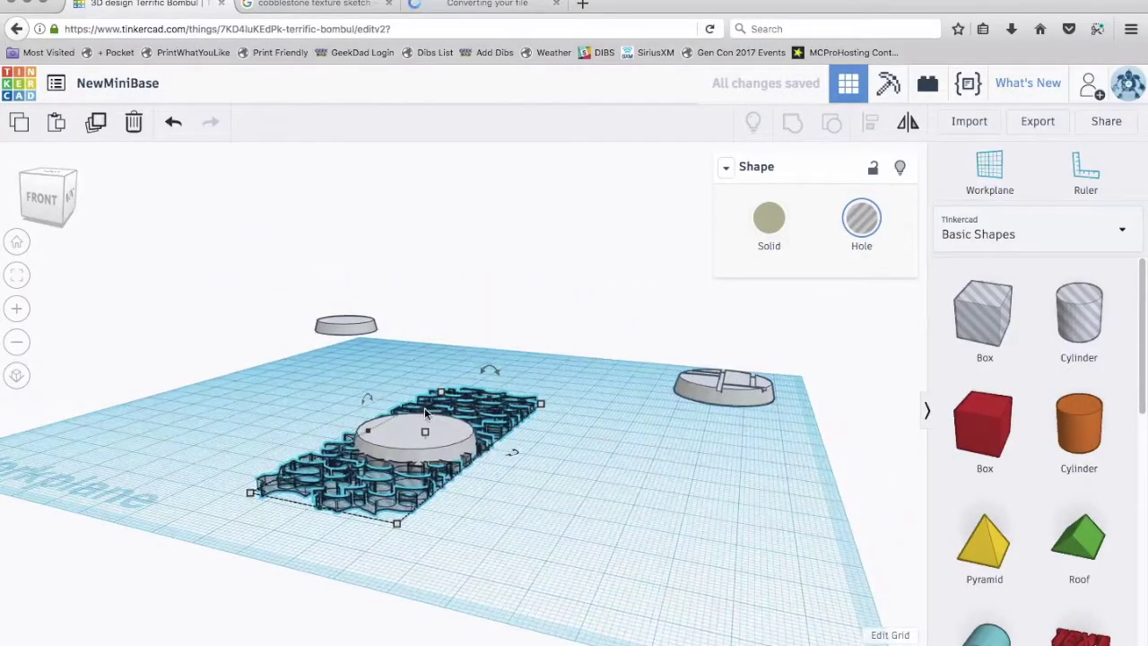
{"action": "left_click_drag", "start_coordinate": [425, 407], "coordinate": [423, 398]}
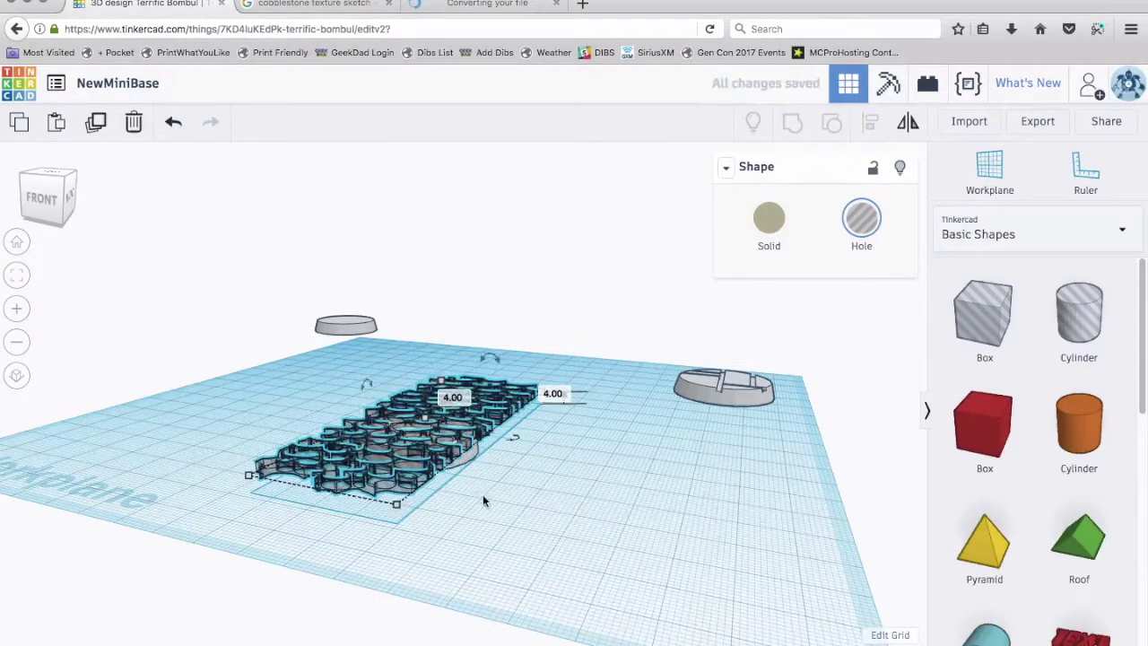
{"action": "right_click_drag", "start_coordinate": [482, 501], "coordinate": [533, 531]}
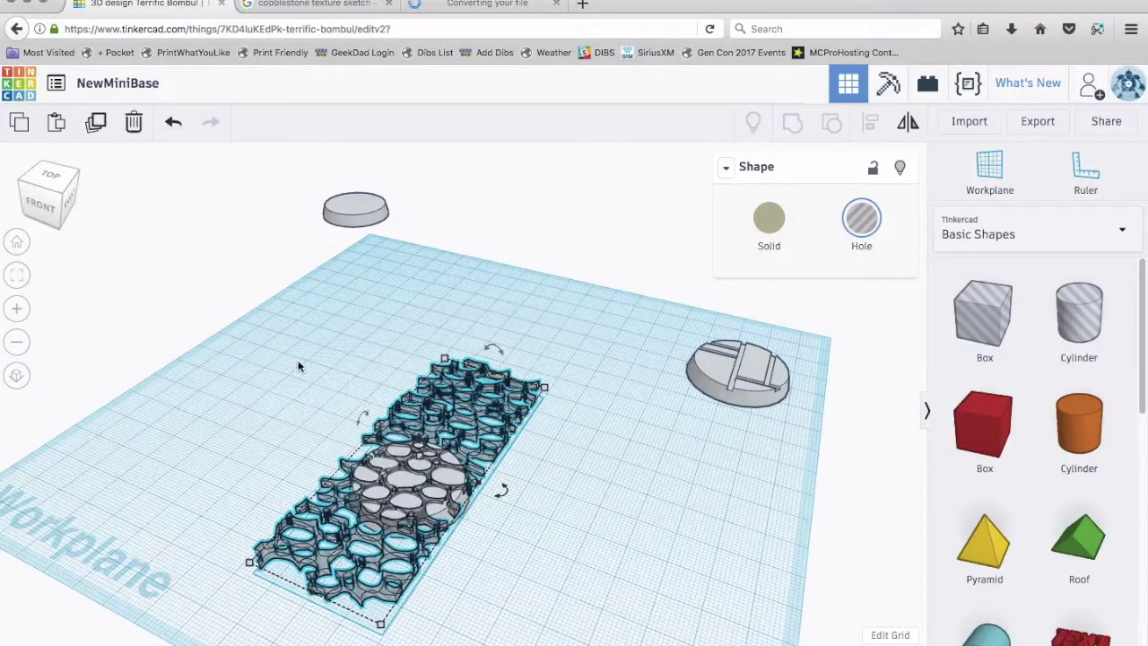
Step: Group the cobblestone hole with the round base to carve the stone pattern into its top surface
{"action": "left_click_drag", "start_coordinate": [299, 366], "coordinate": [512, 593]}
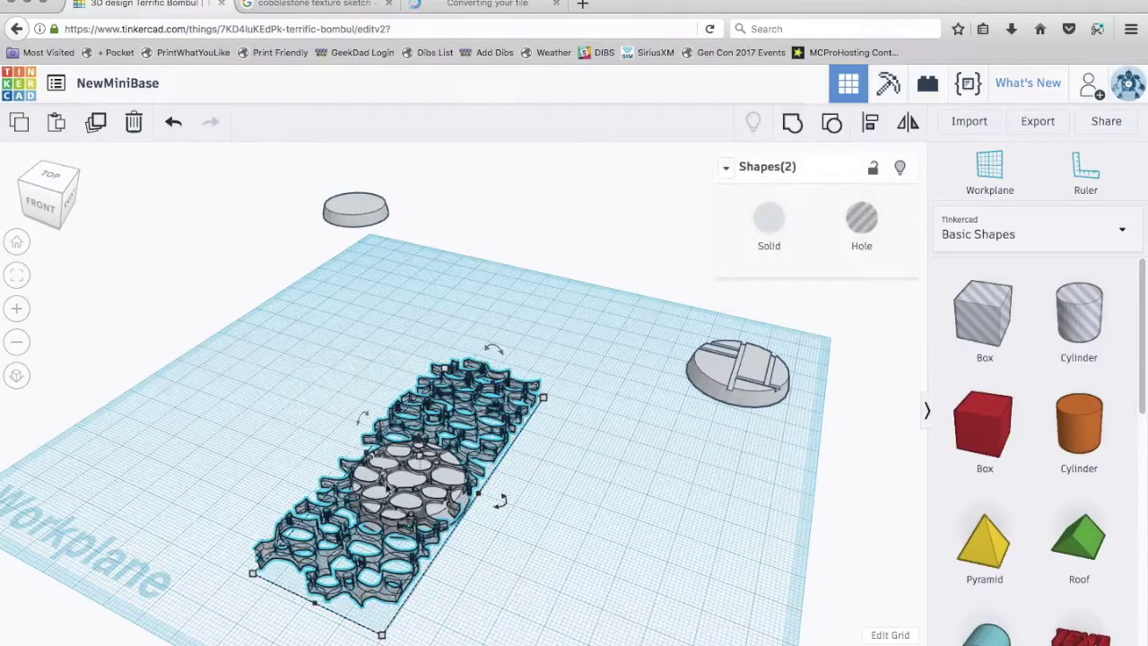
{"action": "left_click_drag", "start_coordinate": [205, 312], "coordinate": [581, 637]}
{"action": "left_click", "coordinate": [793, 122]}
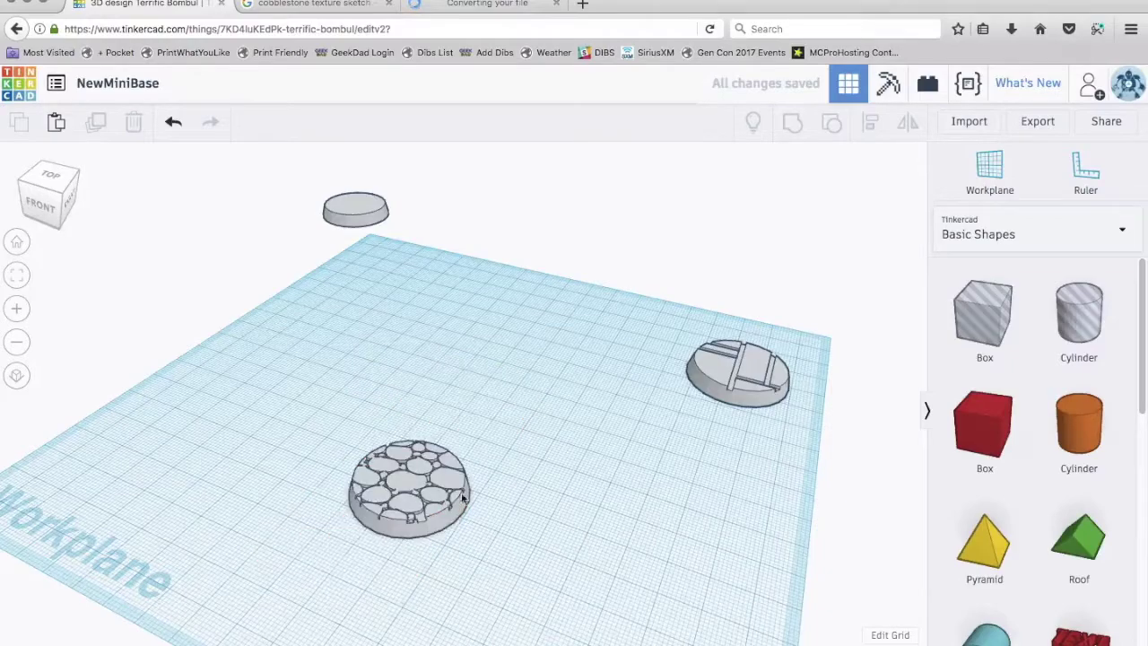
Step: Examine the carved cobblestone texture on the base up close and from several angles
{"action": "mouse_move", "coordinate": [521, 566]}
{"action": "right_mouse_down"}
{"action": "mouse_move", "coordinate": [507, 573]}
{"action": "mouse_move", "coordinate": [550, 609]}
{"action": "mouse_move", "coordinate": [521, 585]}
{"action": "right_mouse_up"}
{"action": "scroll", "coordinate": [528, 600], "scroll_direction": "up", "scroll_amount": 3}
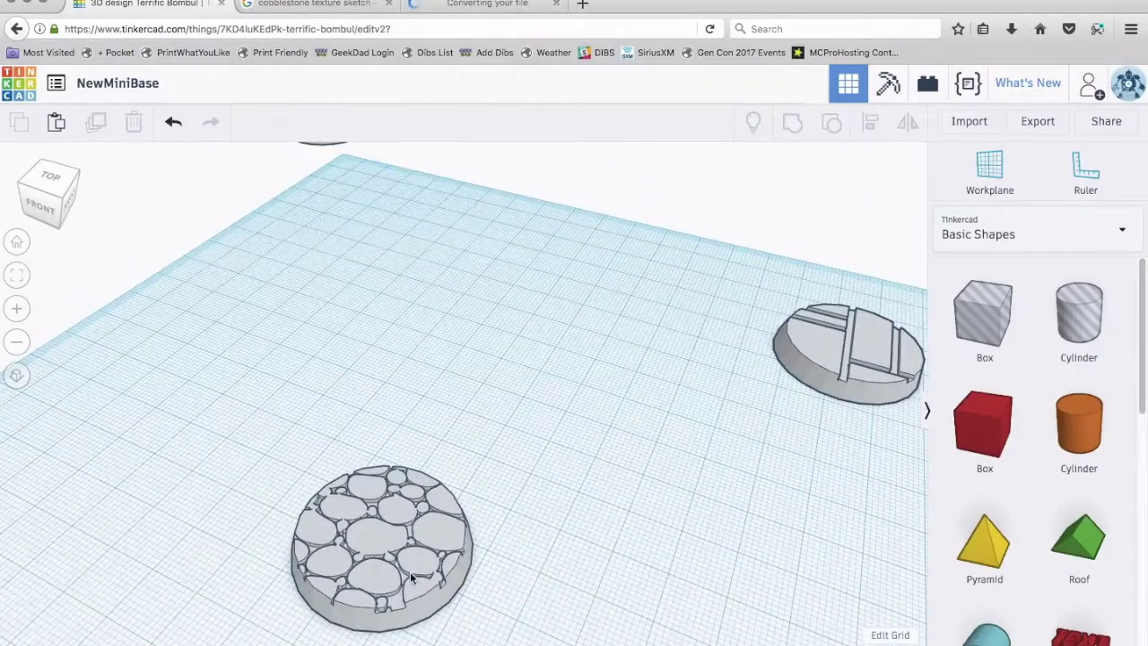
{"action": "scroll", "coordinate": [477, 590], "scroll_direction": "up", "scroll_amount": 4}
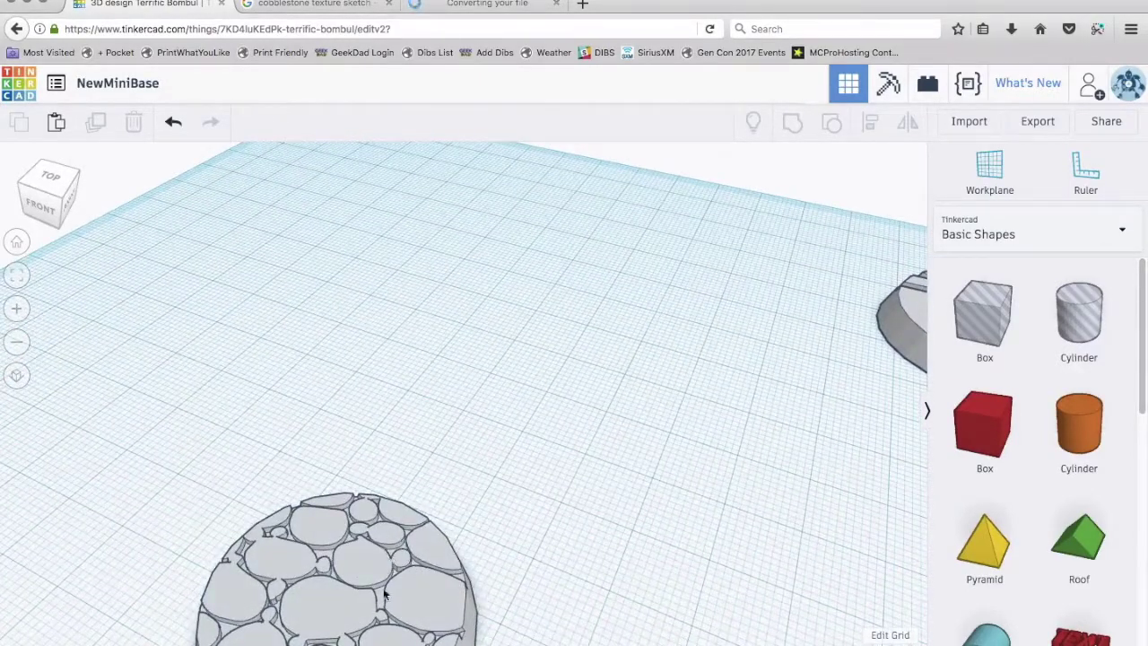
{"action": "right_click_drag", "start_coordinate": [527, 554], "coordinate": [526, 520]}
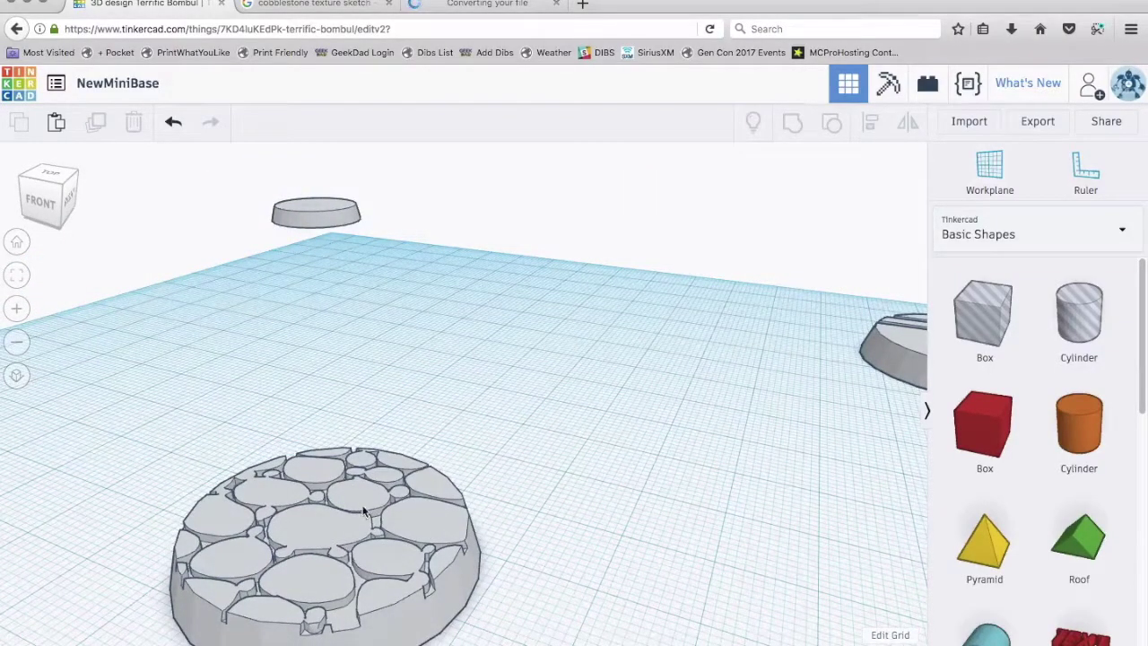
{"action": "scroll", "coordinate": [479, 476], "scroll_direction": "down", "scroll_amount": 5}
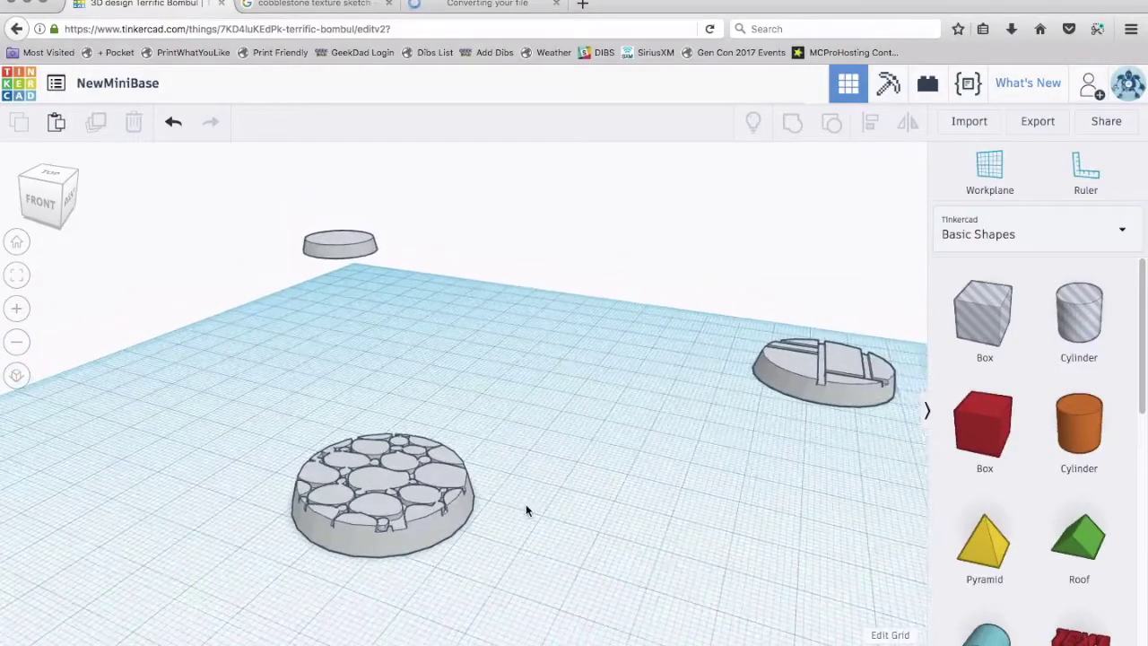
{"action": "right_click_drag", "start_coordinate": [533, 546], "coordinate": [553, 567]}
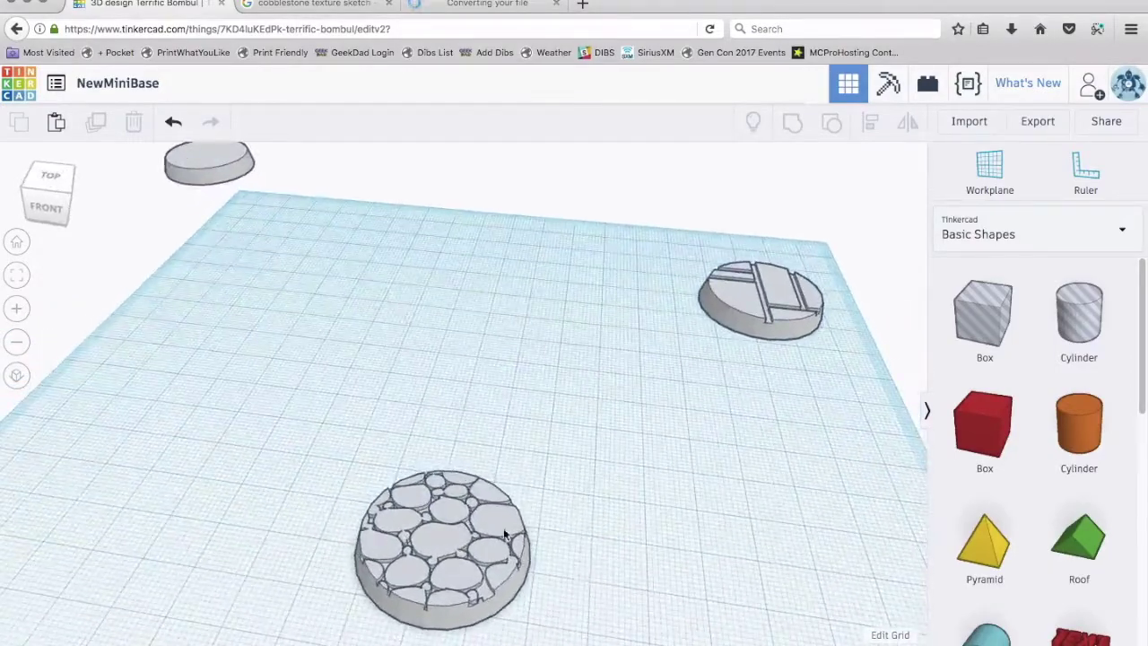
Step: Move the cobblestone base further back on the workplane, and open the MiniBase32mm design from the dashboard
{"action": "left_click_drag", "start_coordinate": [508, 518], "coordinate": [587, 345]}
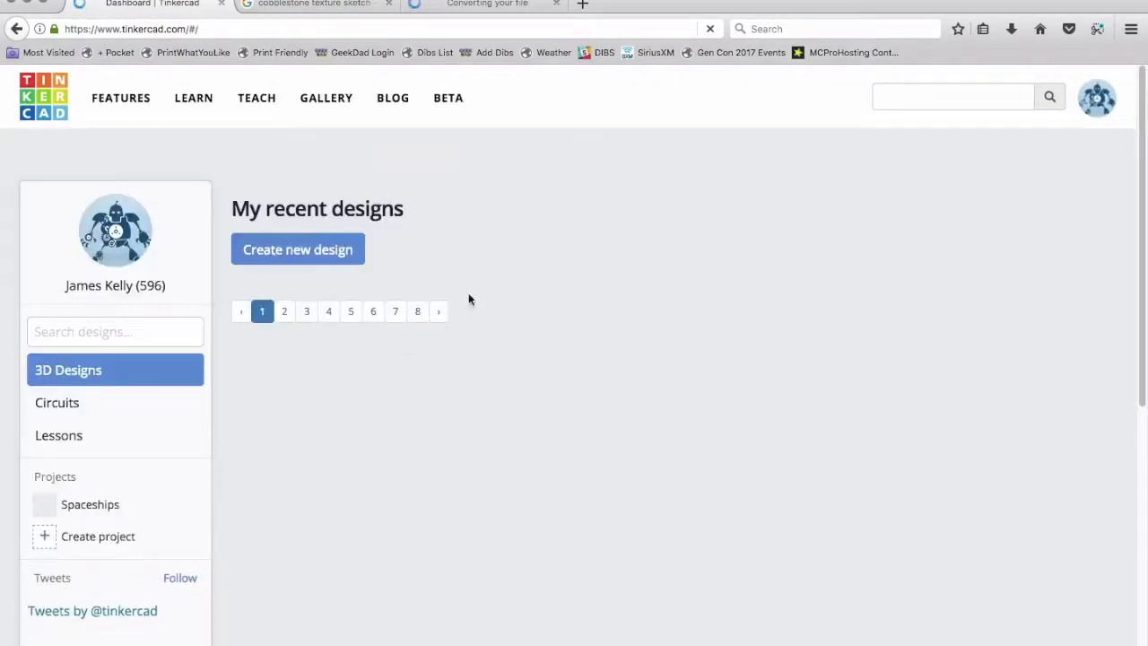
{"action": "left_click", "coordinate": [609, 460]}
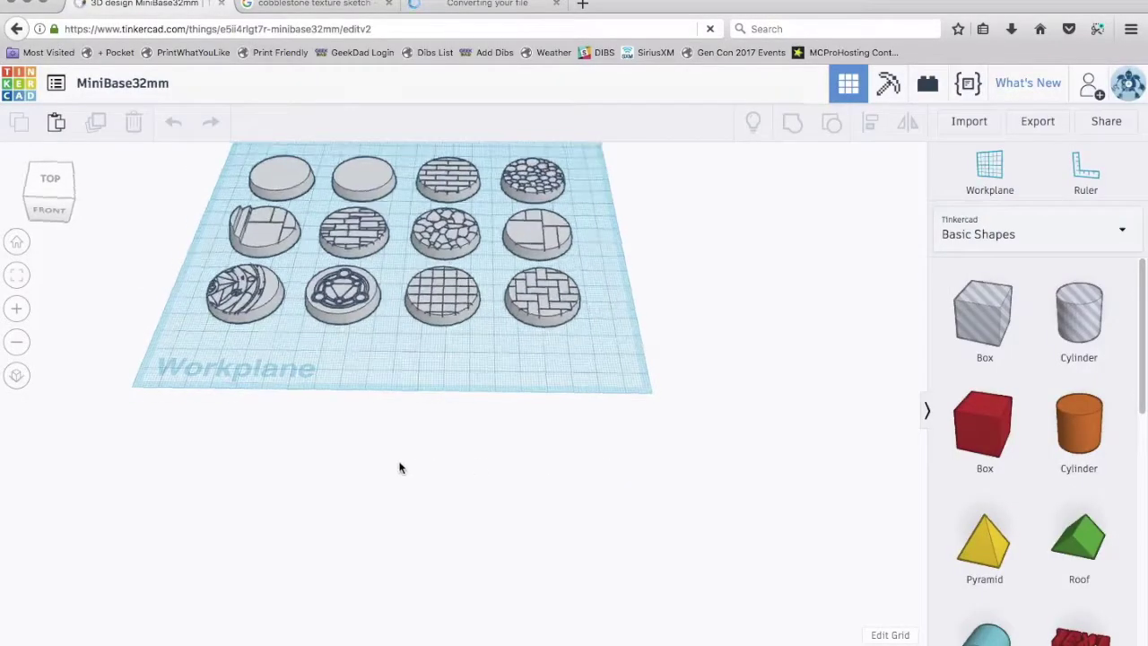
Step: Examine the irregular stone base up close, and compare it with the other patterned bases in the set
{"action": "left_click", "coordinate": [534, 239]}
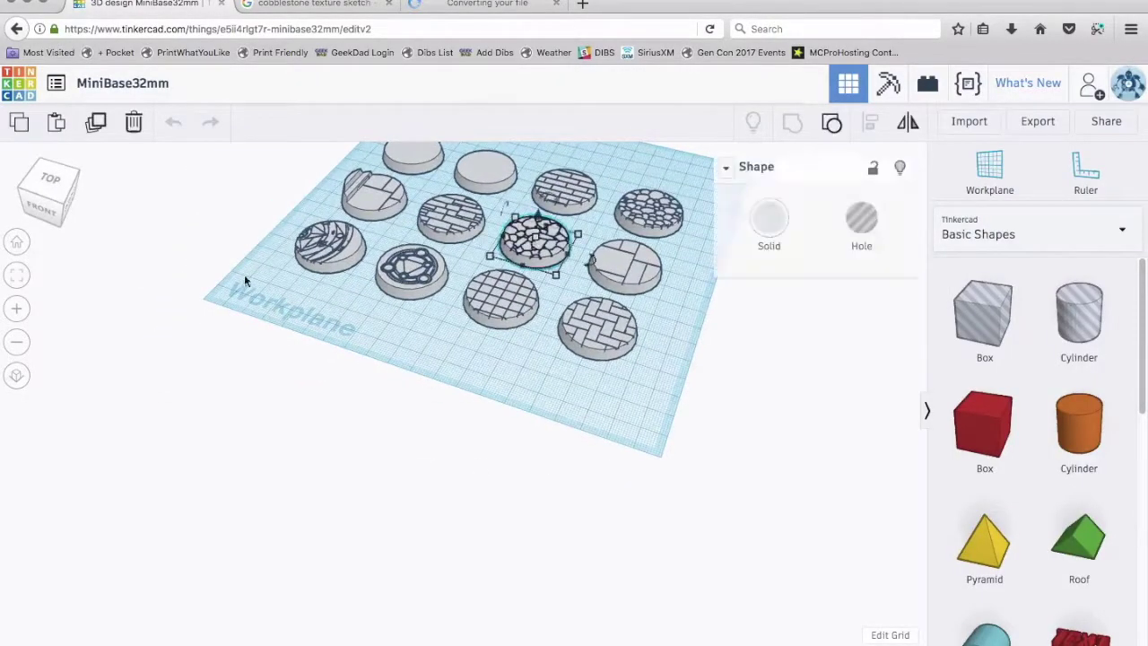
{"action": "left_click", "coordinate": [16, 276]}
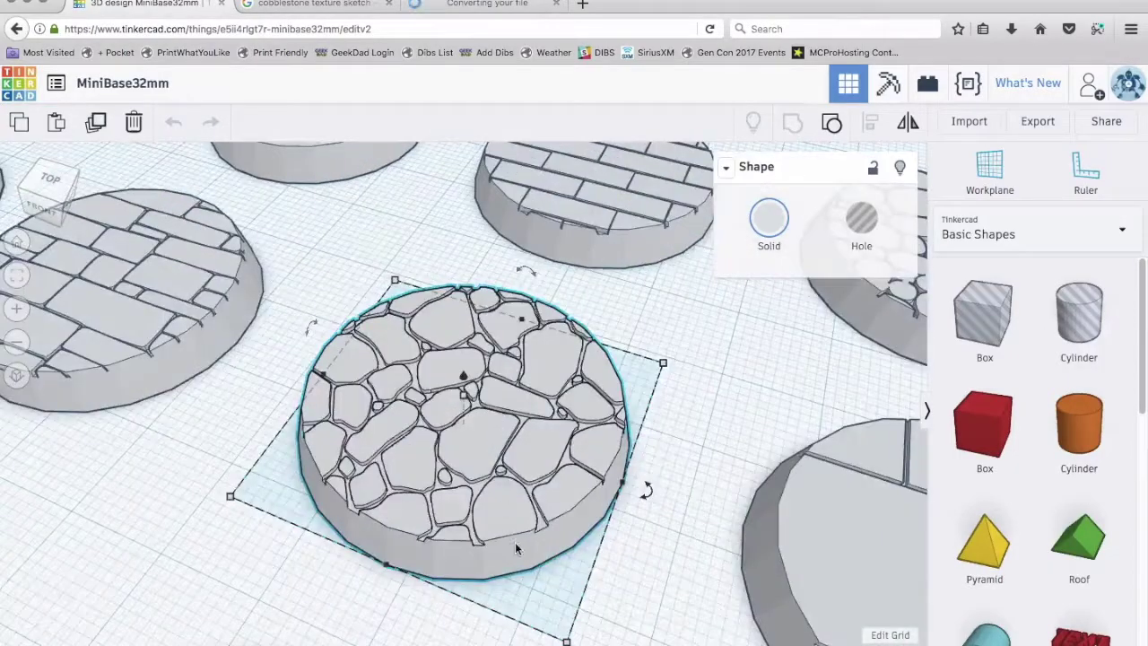
{"action": "scroll", "coordinate": [592, 549], "scroll_direction": "down", "scroll_amount": 5}
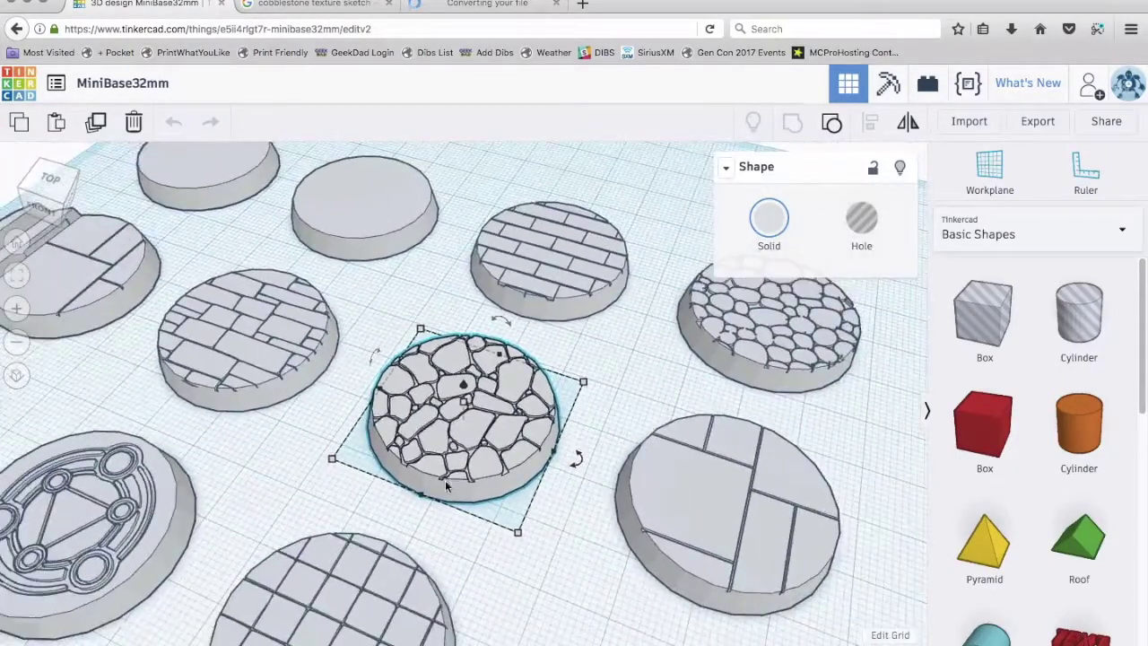
{"action": "scroll", "coordinate": [485, 408], "scroll_direction": "down", "scroll_amount": 2}
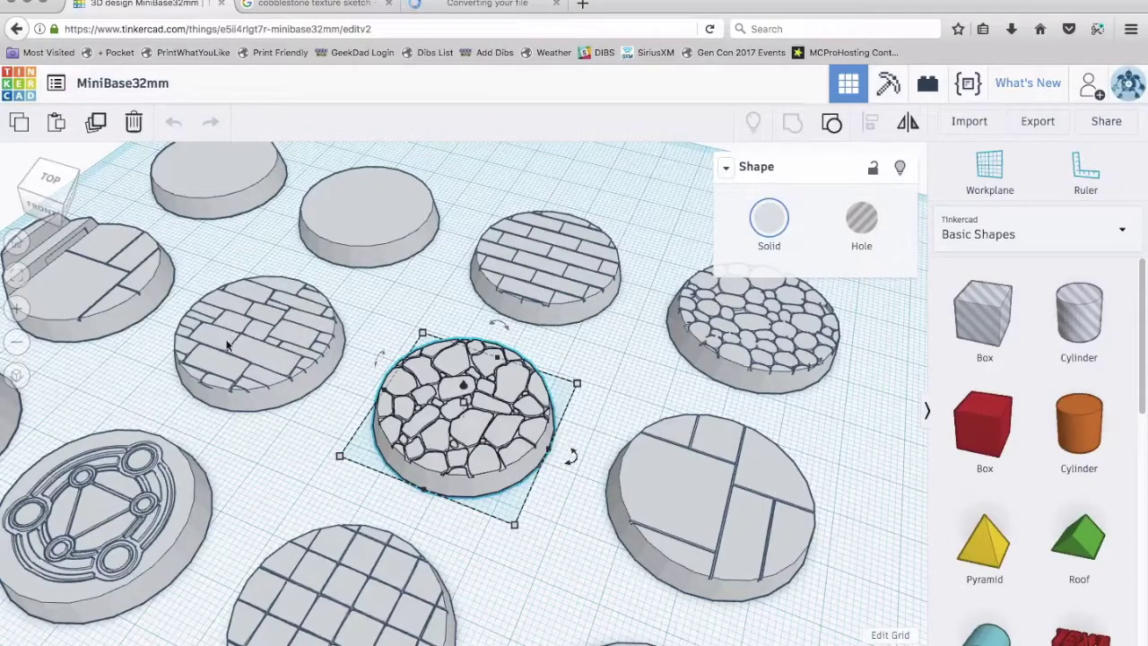
{"action": "right_click_drag", "start_coordinate": [588, 502], "coordinate": [660, 467]}
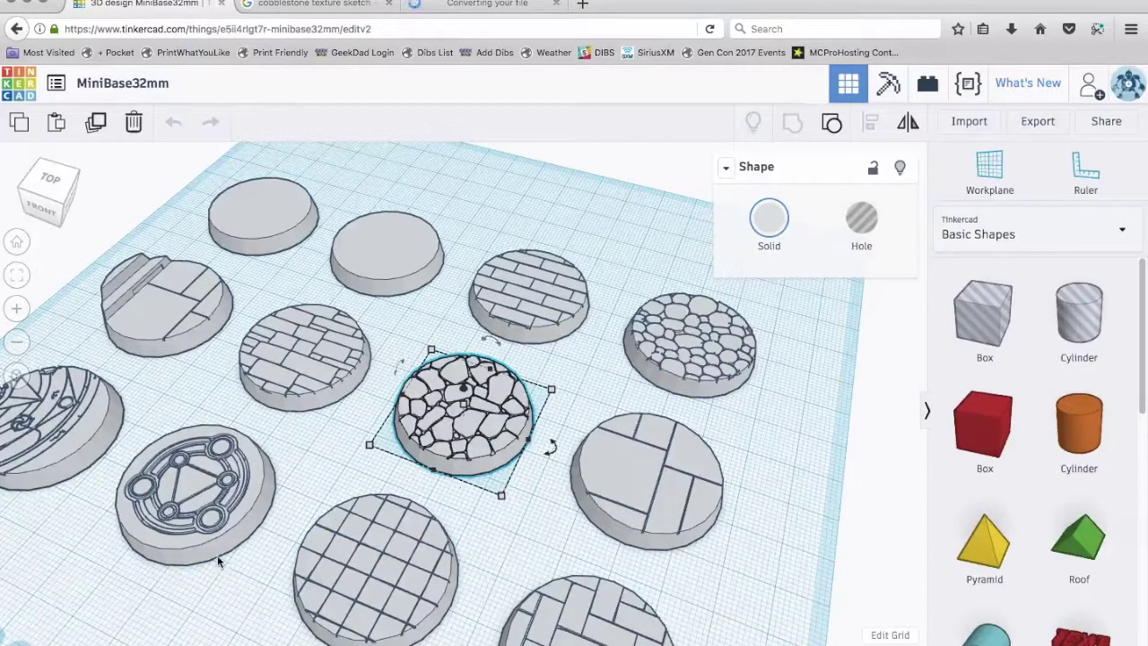
{"action": "right_click_drag", "start_coordinate": [218, 561], "coordinate": [260, 567]}
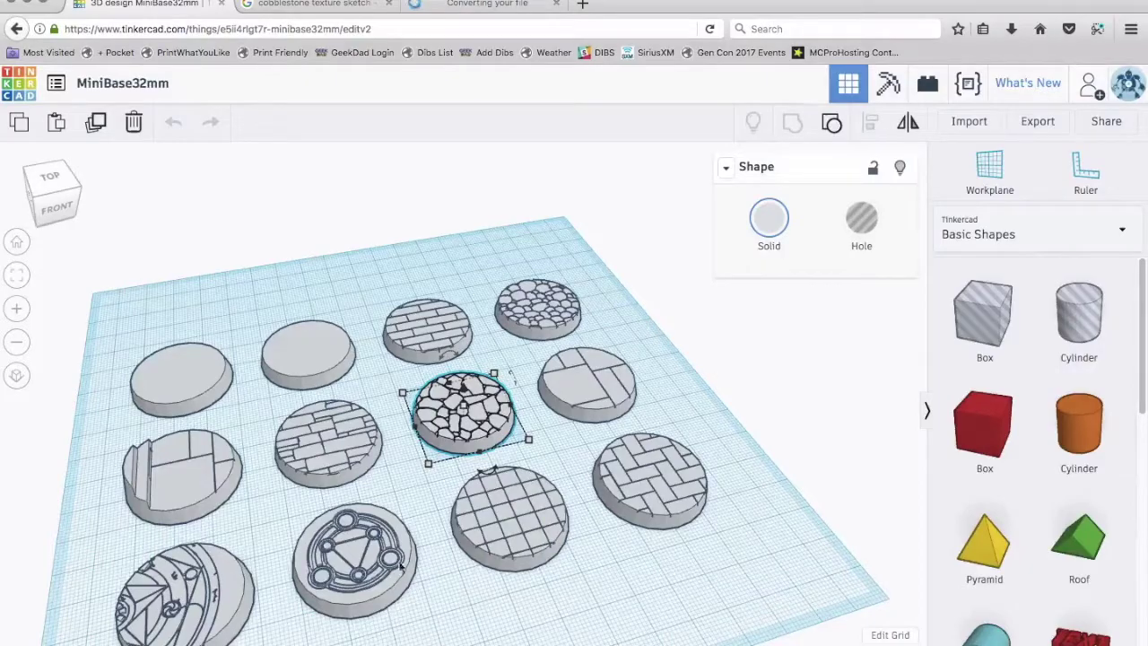
{"action": "right_click_drag", "start_coordinate": [440, 628], "coordinate": [421, 627]}
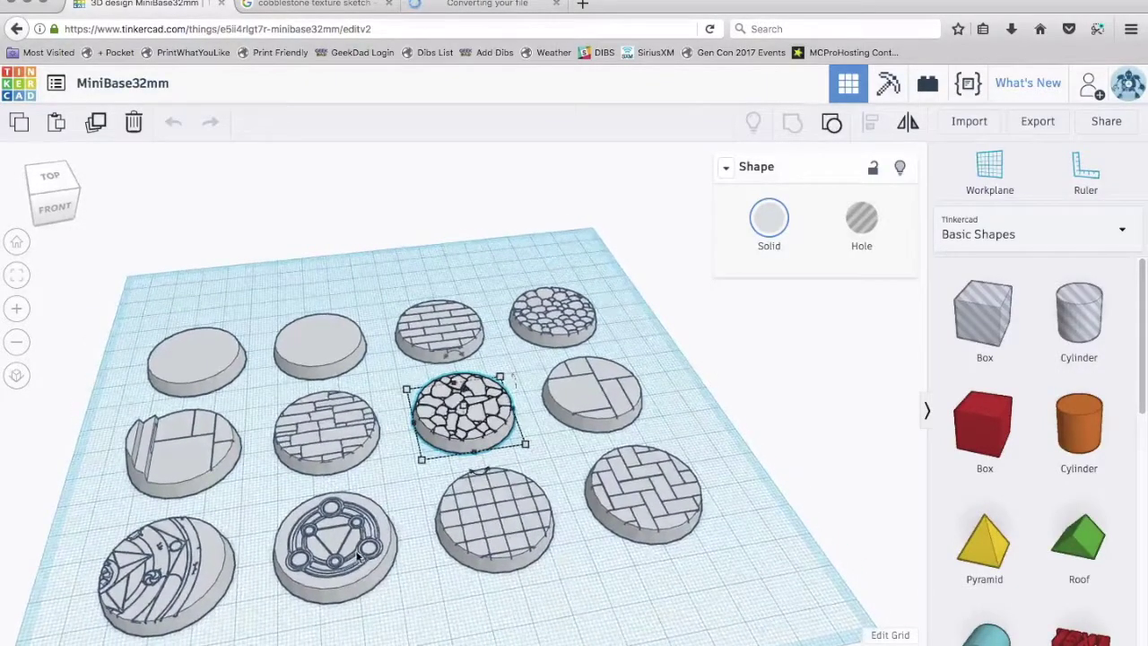
Step: Examine the patterned bases up close and from several angles, including the rune-circle, plank and herringbone designs
{"action": "scroll", "coordinate": [397, 602], "scroll_direction": "up", "scroll_amount": 5}
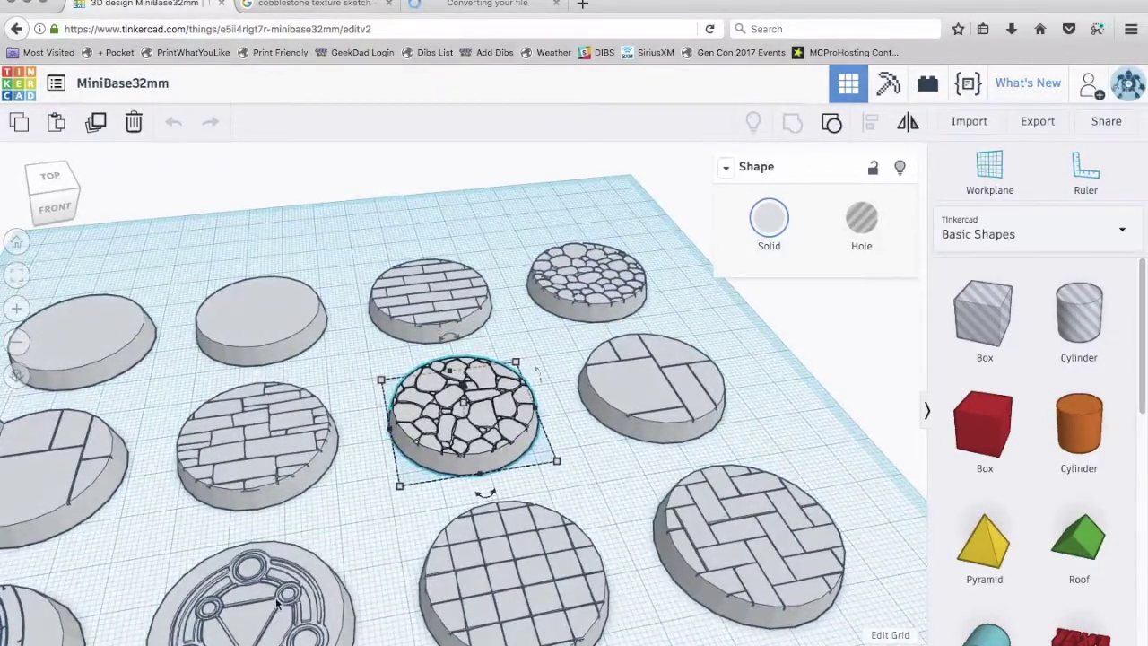
{"action": "right_click_drag", "start_coordinate": [359, 621], "coordinate": [320, 606]}
{"action": "scroll", "coordinate": [320, 607], "scroll_direction": "down", "scroll_amount": 5}
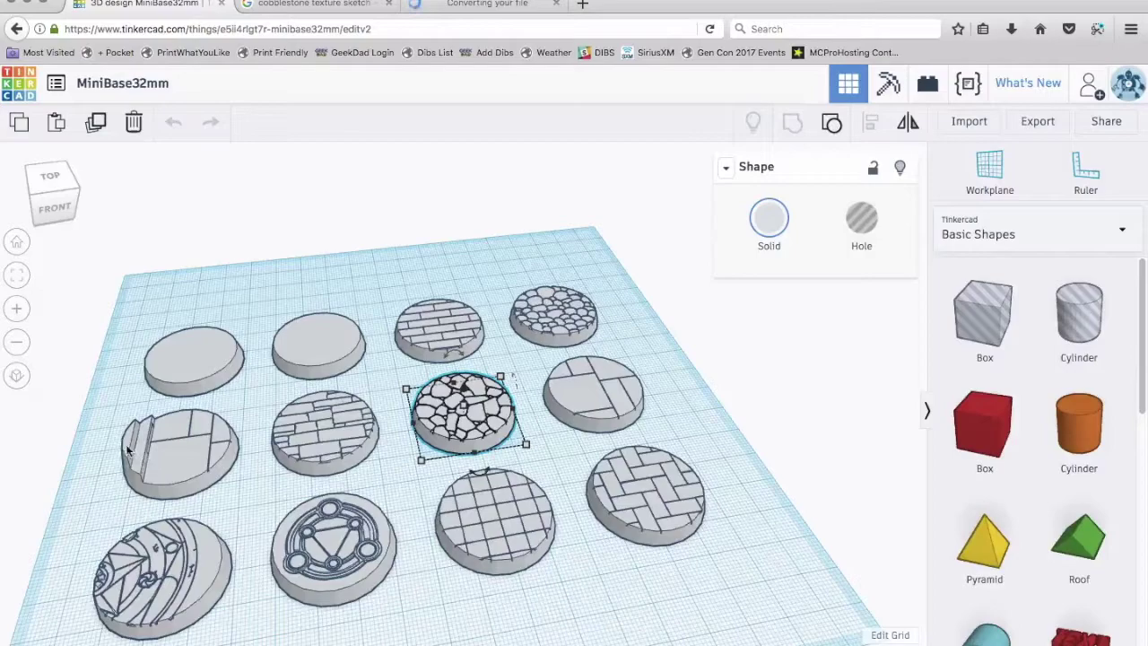
{"action": "right_click_drag", "start_coordinate": [115, 477], "coordinate": [164, 378]}
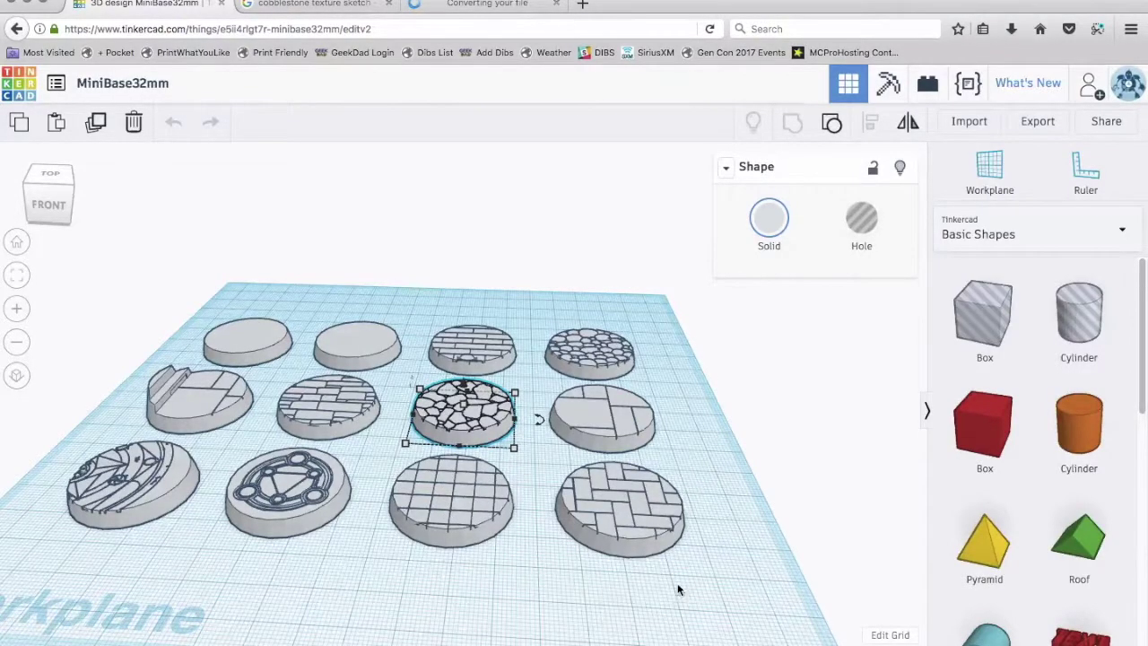
{"action": "right_click_drag", "start_coordinate": [679, 588], "coordinate": [579, 582]}
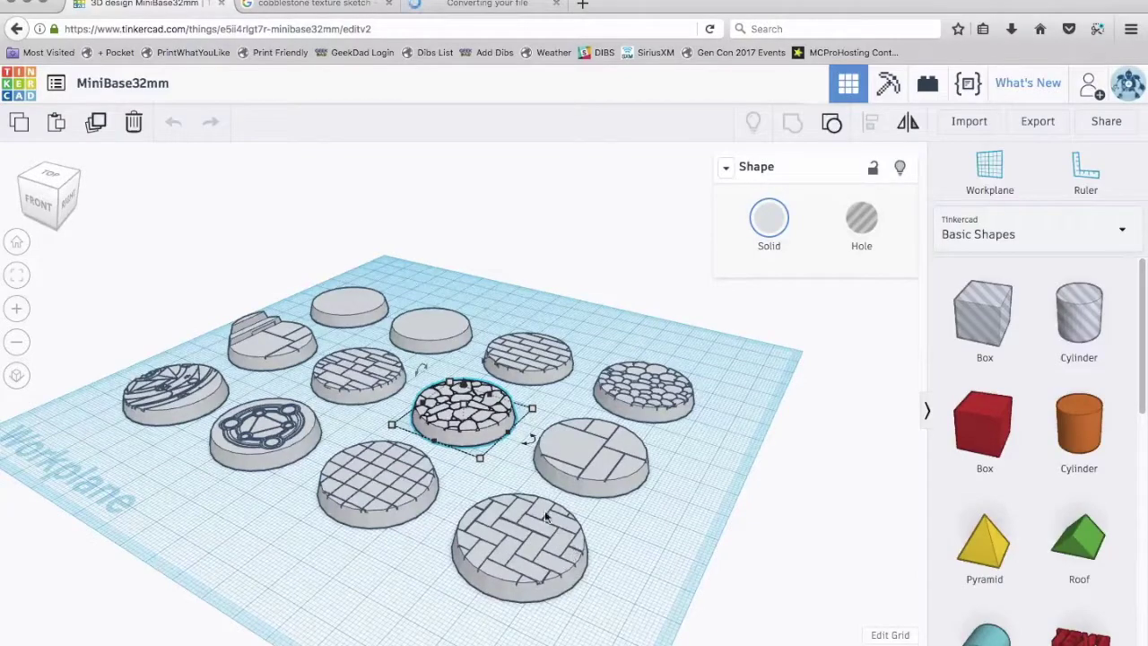
{"action": "right_click_drag", "start_coordinate": [388, 562], "coordinate": [318, 473]}
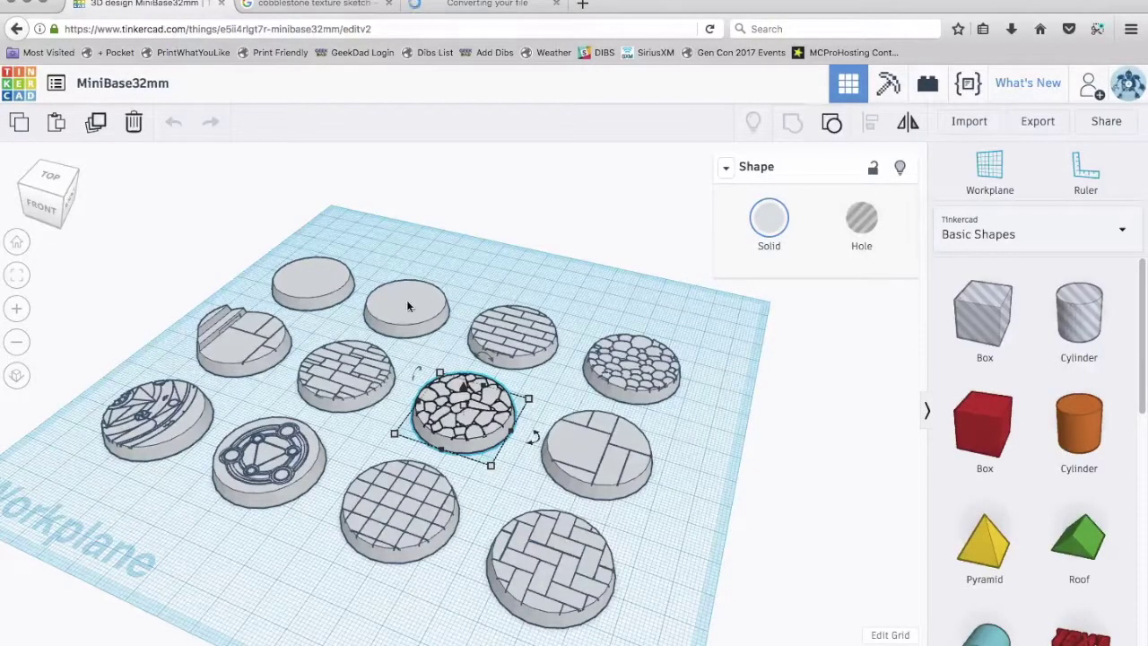
Step: Revisit the cobblestone texture image and the SVG conversion page, and return to the MiniBase32mm design to view the full set unselected
{"action": "left_click", "coordinate": [310, 4]}
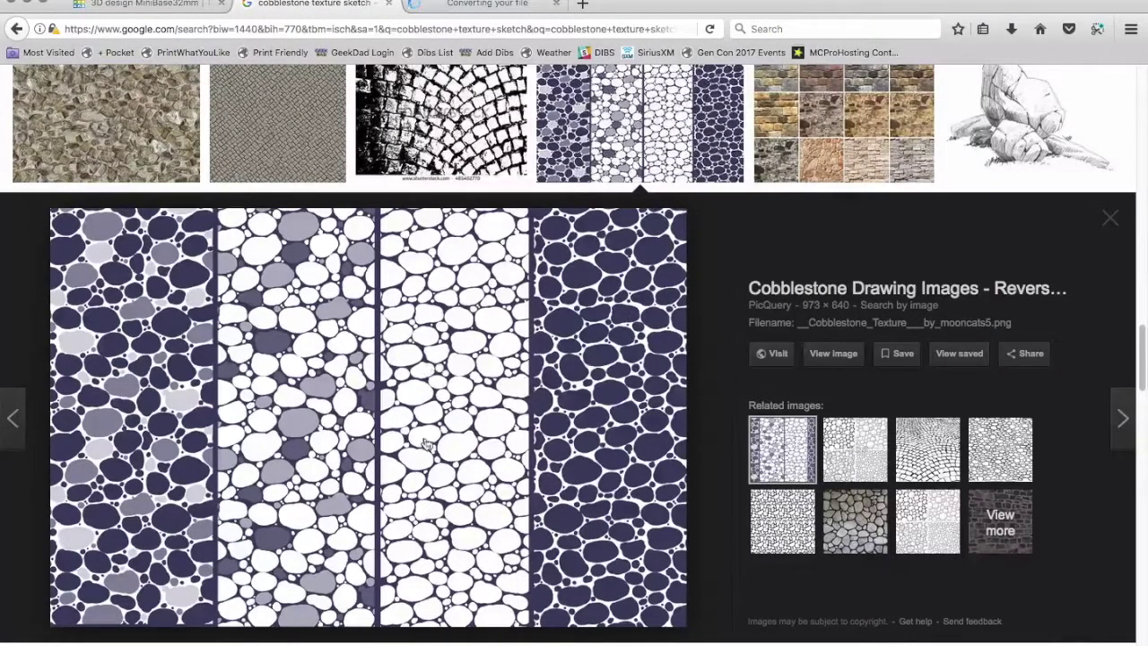
{"action": "left_click", "coordinate": [483, 6]}
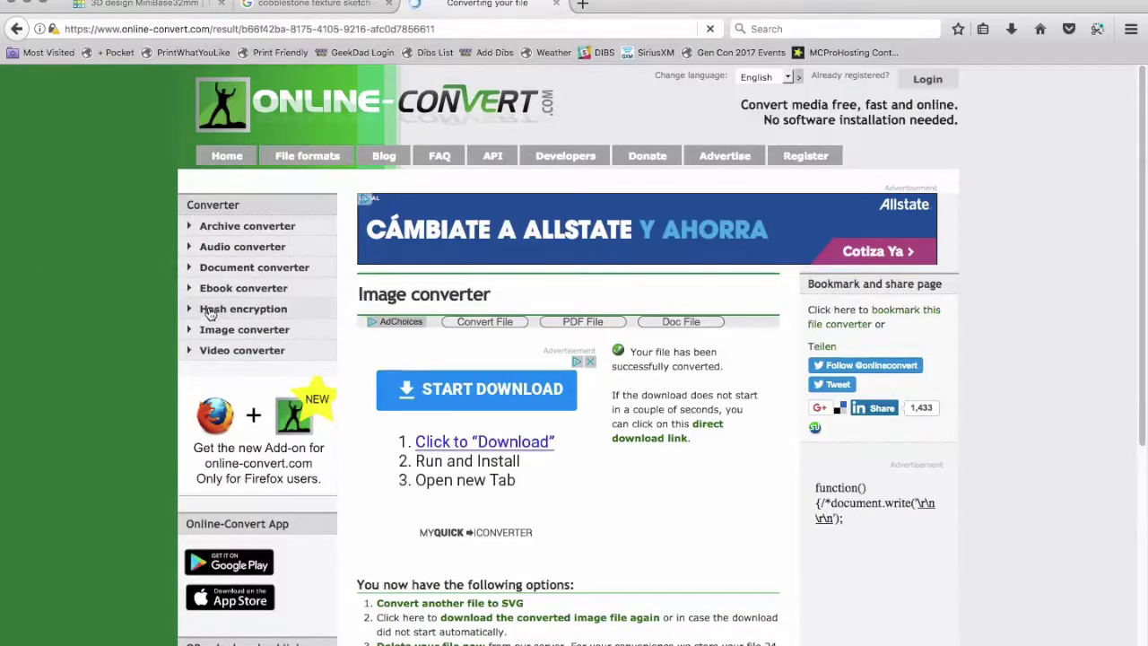
{"action": "left_click", "coordinate": [132, 4]}
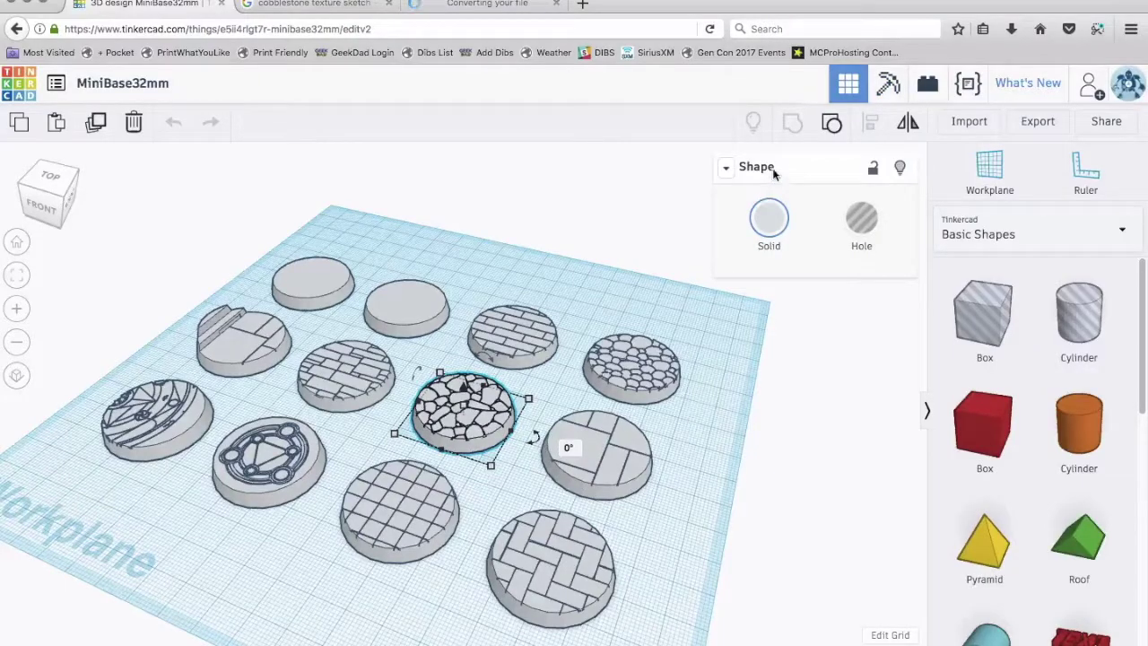
{"action": "left_click", "coordinate": [671, 552]}
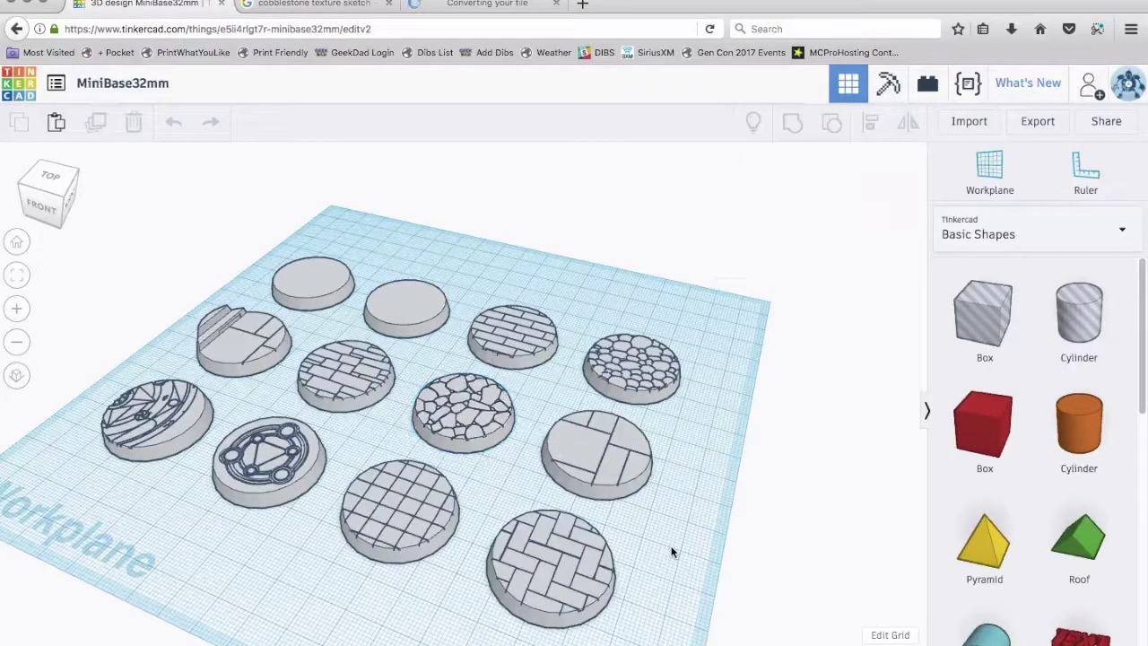
{"action": "right_click_drag", "start_coordinate": [705, 551], "coordinate": [612, 539]}
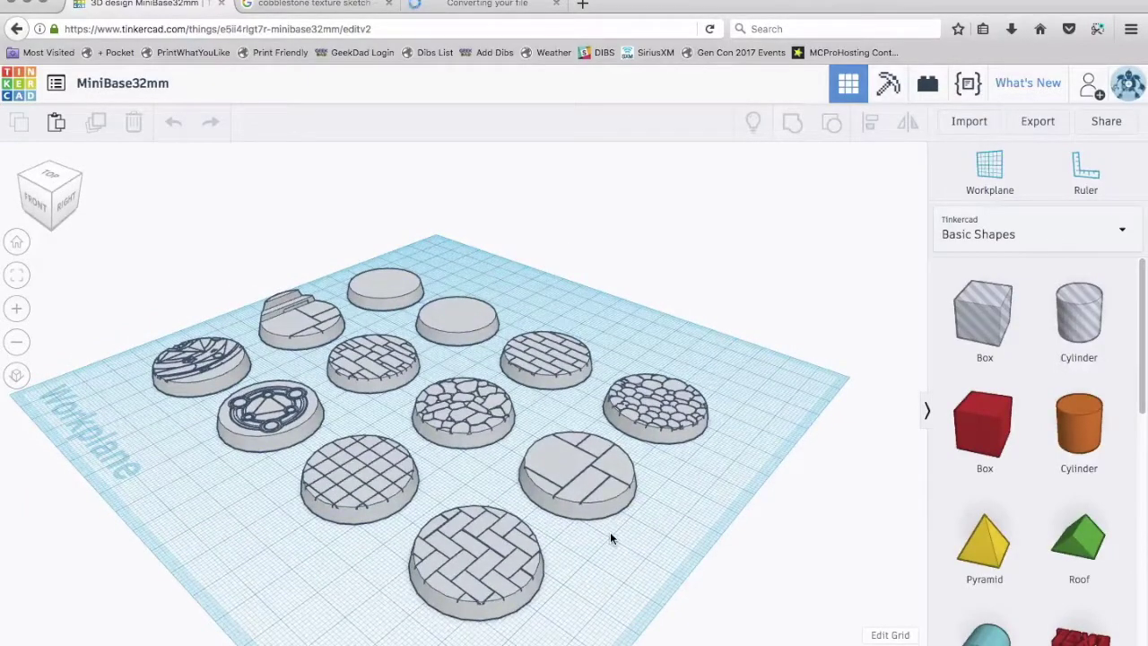